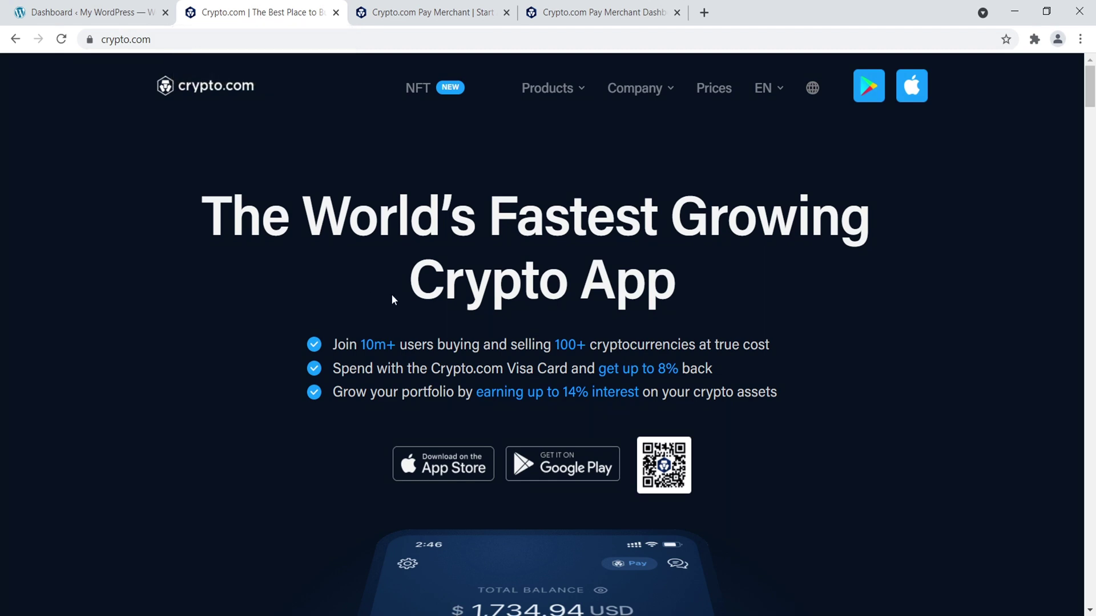
- Review the installed payment methods in the WooCommerce settings of the WordPress site
{"action": "left_click", "coordinate": [58, 9]}
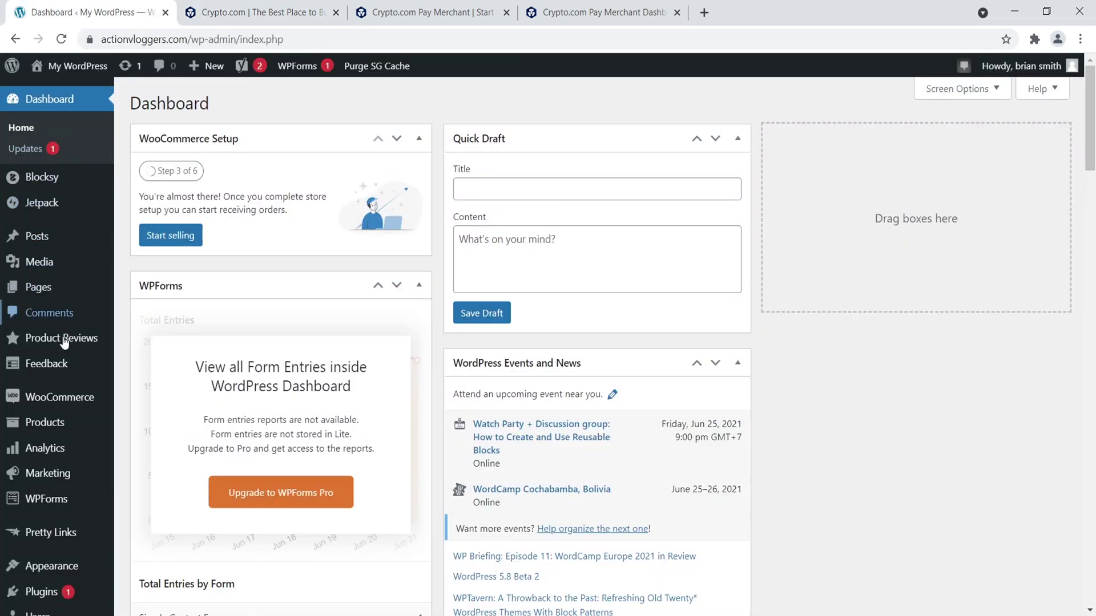
{"action": "mouse_move", "coordinate": [63, 397]}
{"action": "left_click", "coordinate": [155, 484]}
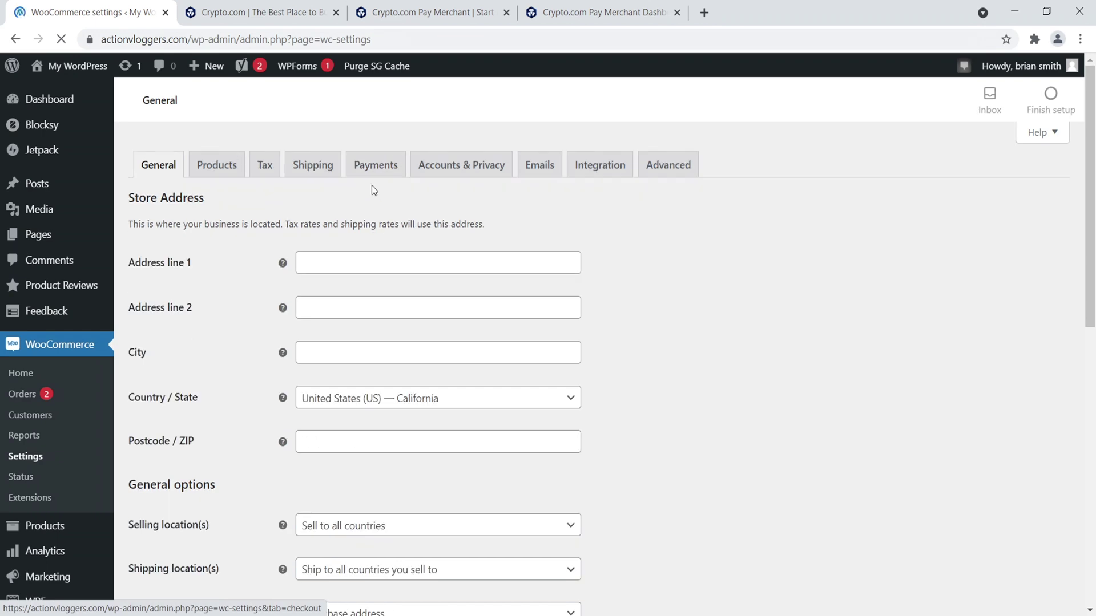
{"action": "left_click", "coordinate": [376, 167]}
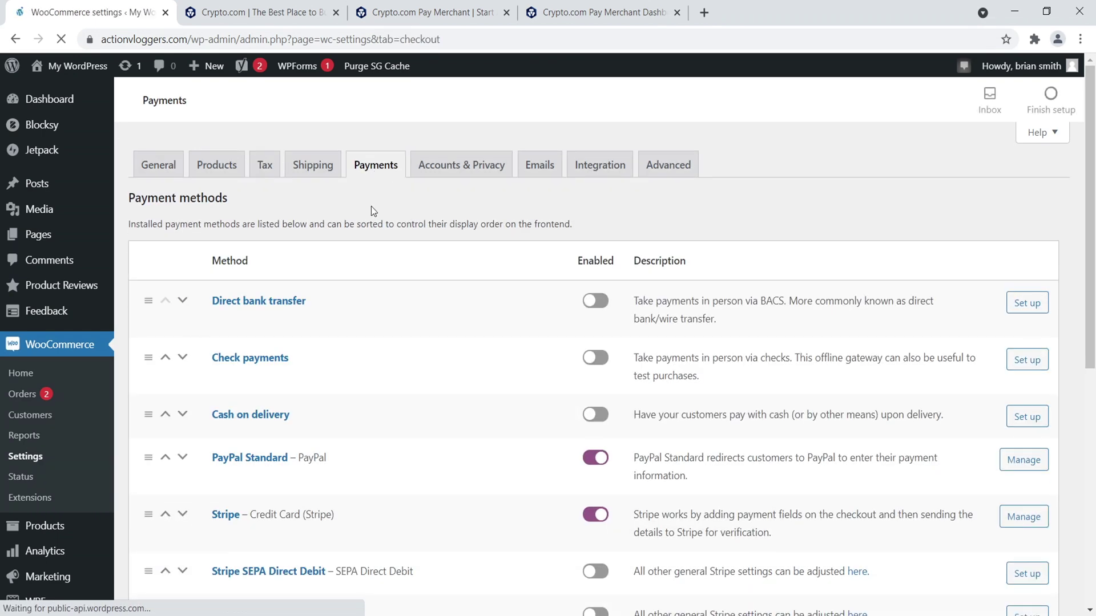
{"action": "scroll", "coordinate": [370, 206], "scroll_direction": "down", "scroll_amount": 8}
{"action": "scroll", "coordinate": [336, 298], "scroll_direction": "up", "scroll_amount": 6}
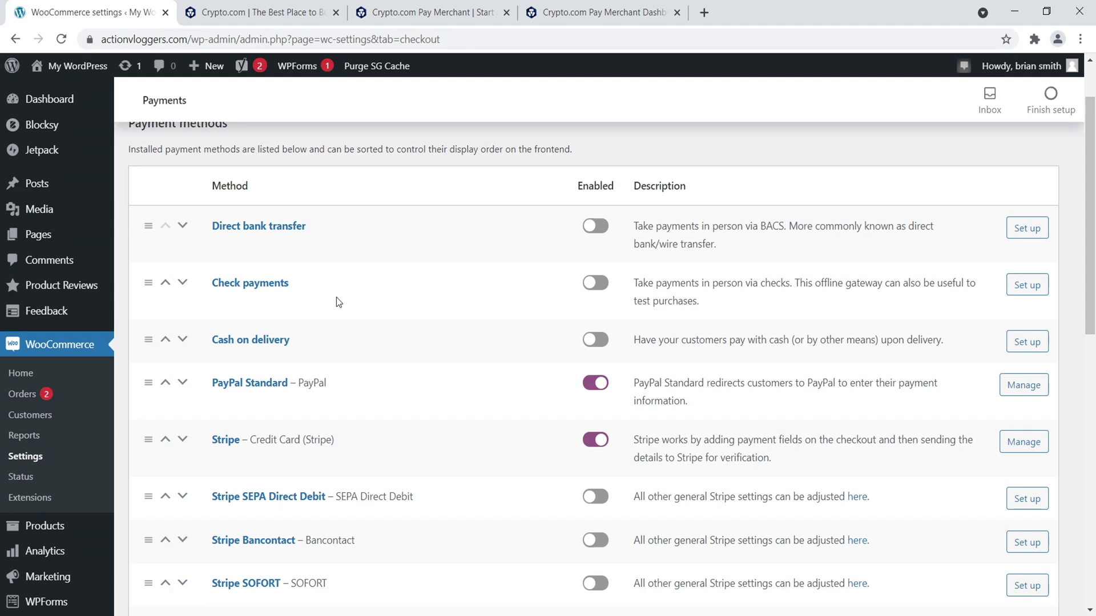
{"action": "scroll", "coordinate": [228, 297], "scroll_direction": "down", "scroll_amount": 4}
{"action": "scroll", "coordinate": [57, 342], "scroll_direction": "down", "scroll_amount": 4}
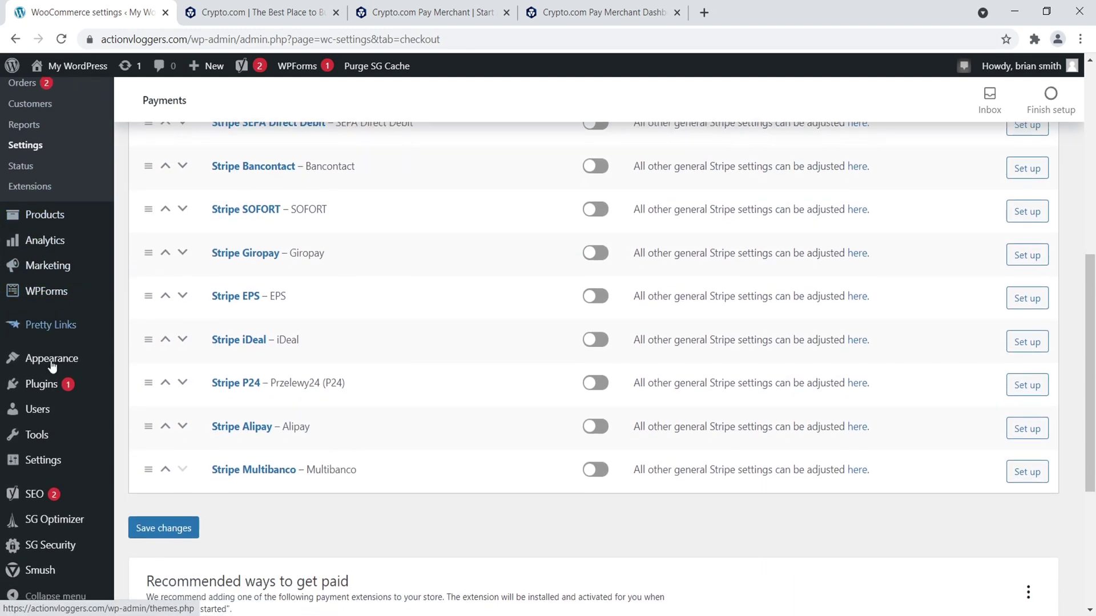
- Search the plugin directory for "crypto.com", then install and activate Crypto.com Pay Checkout for WooCommerce
{"action": "mouse_move", "coordinate": [49, 384]}
{"action": "left_click", "coordinate": [155, 407]}
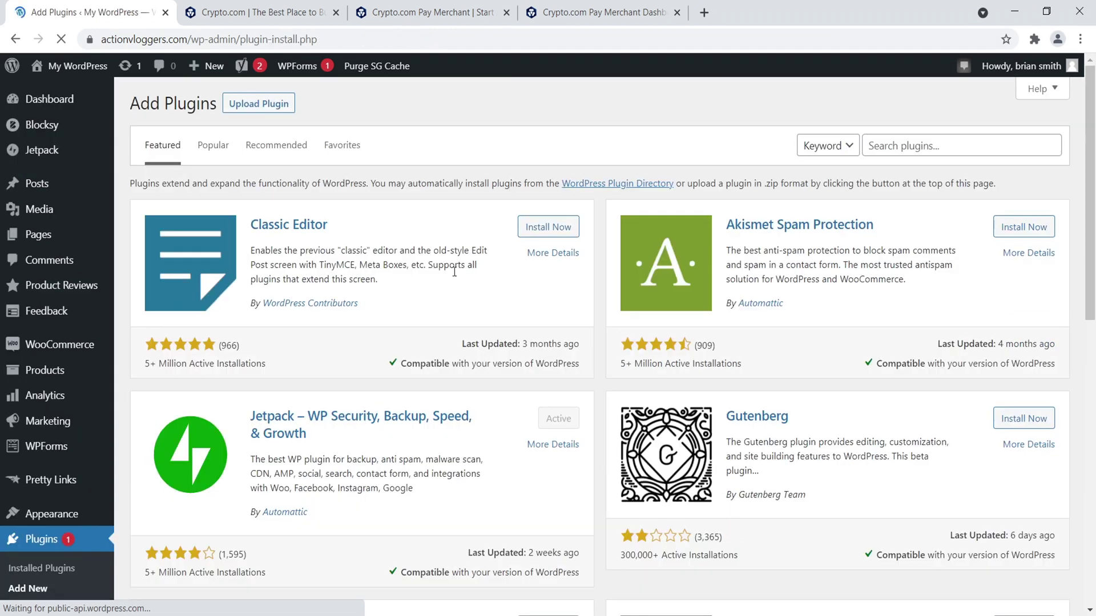
{"action": "left_click", "coordinate": [891, 146]}
{"action": "type", "text": "crypto.c"}
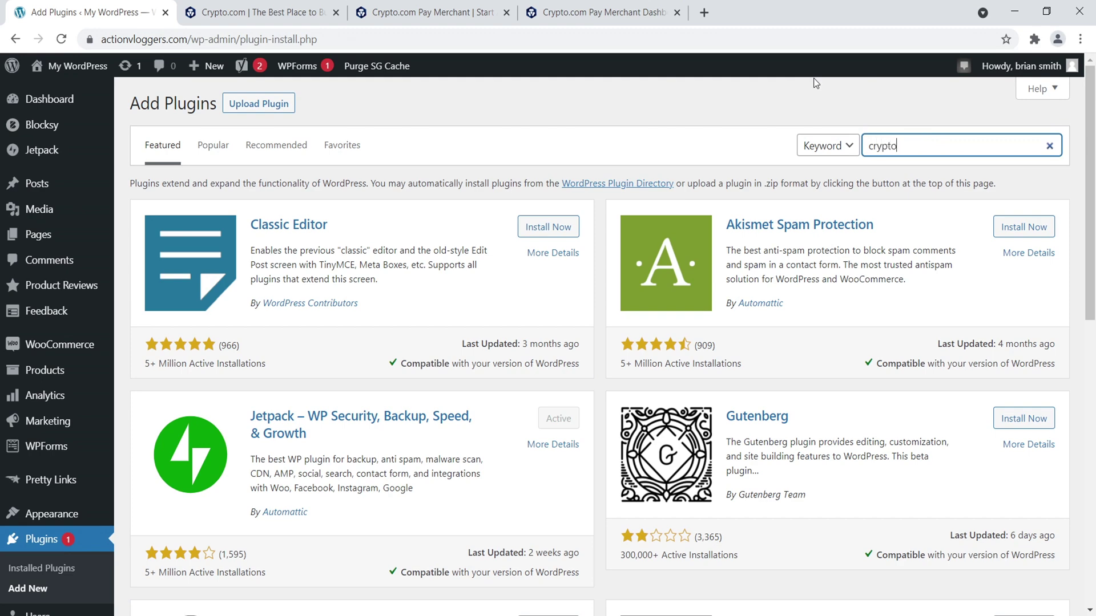
{"action": "type", "text": "om"}
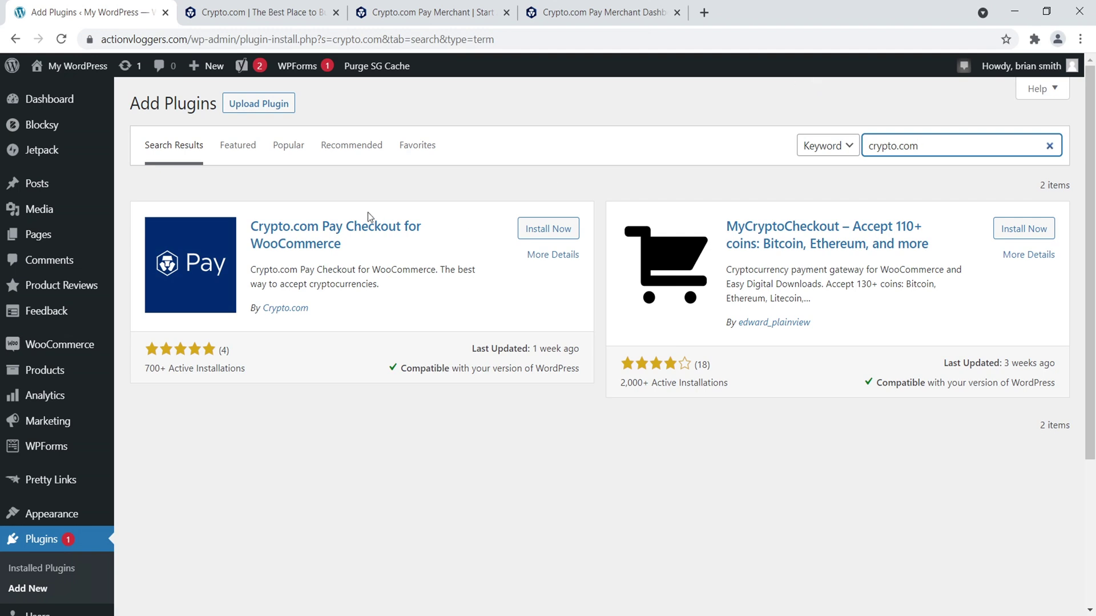
{"action": "left_click", "coordinate": [549, 233]}
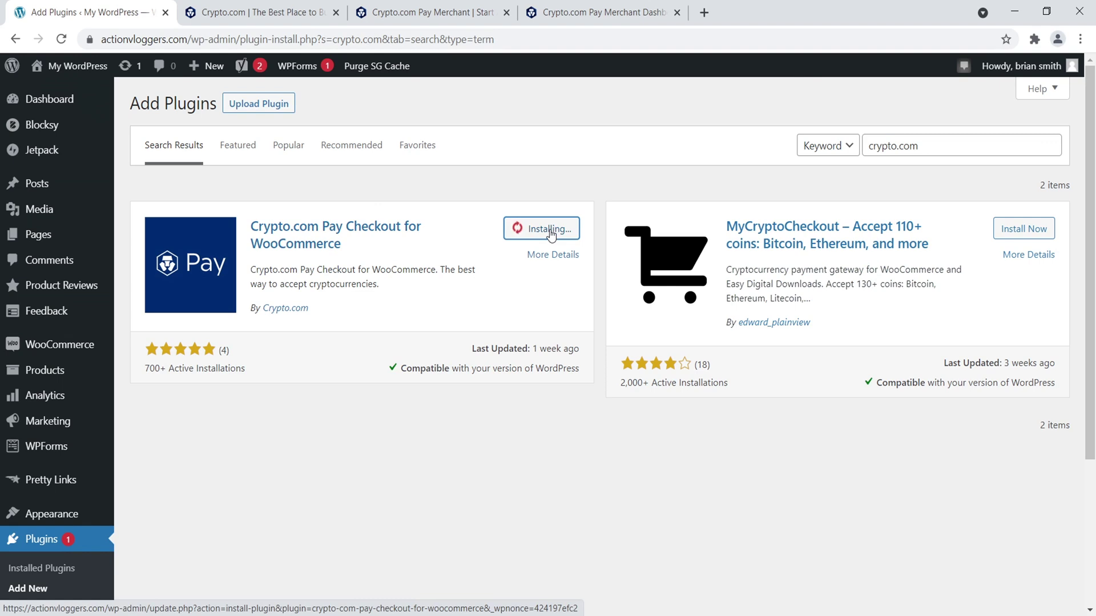
{"action": "left_click", "coordinate": [555, 230]}
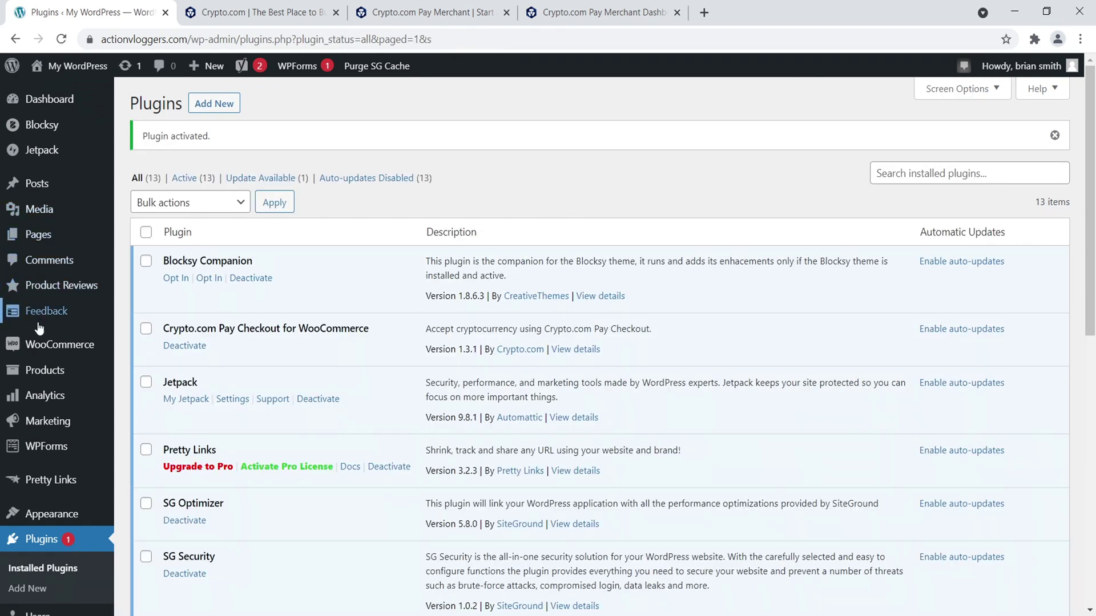
- Open the Crypto.com Pay configuration from the WooCommerce payment methods and look through its key fields
{"action": "mouse_move", "coordinate": [59, 347]}
{"action": "left_click", "coordinate": [142, 432]}
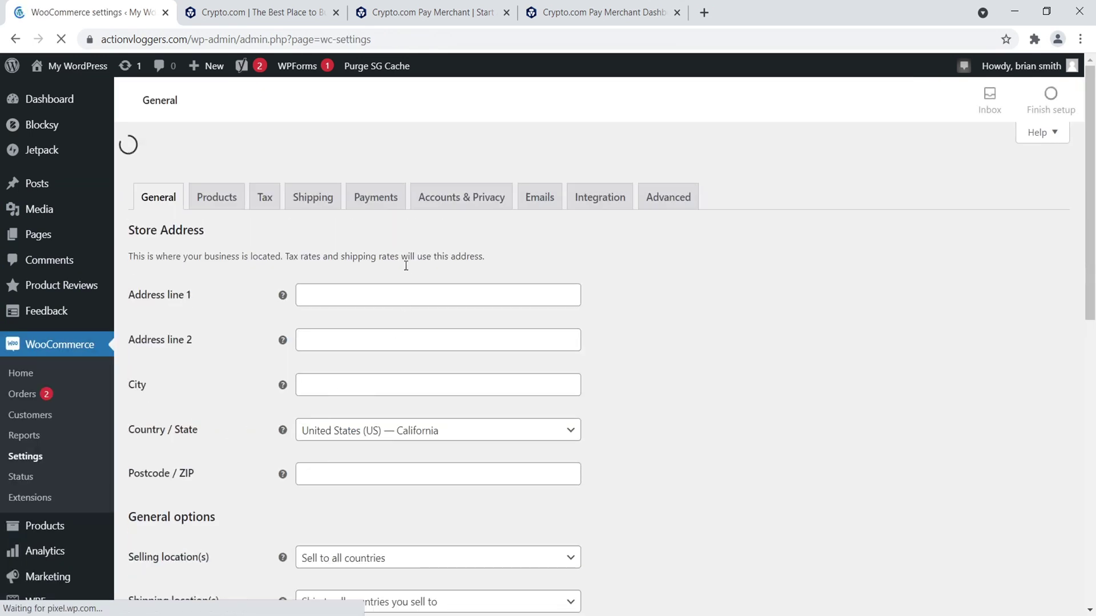
{"action": "left_click", "coordinate": [376, 164]}
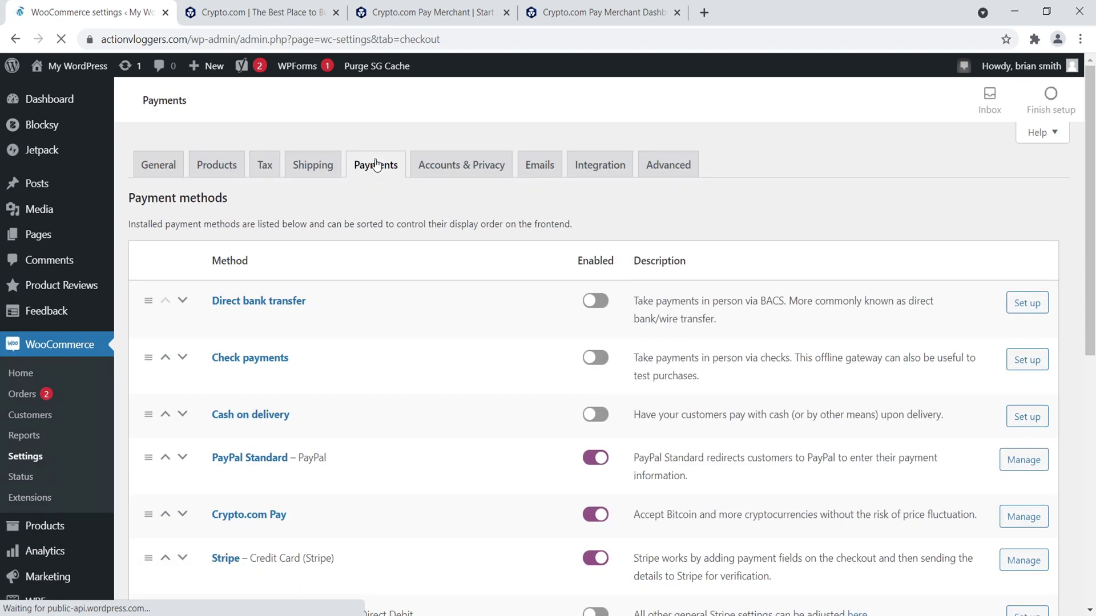
{"action": "scroll", "coordinate": [326, 181], "scroll_direction": "down", "scroll_amount": 1}
{"action": "scroll", "coordinate": [326, 180], "scroll_direction": "down", "scroll_amount": 4}
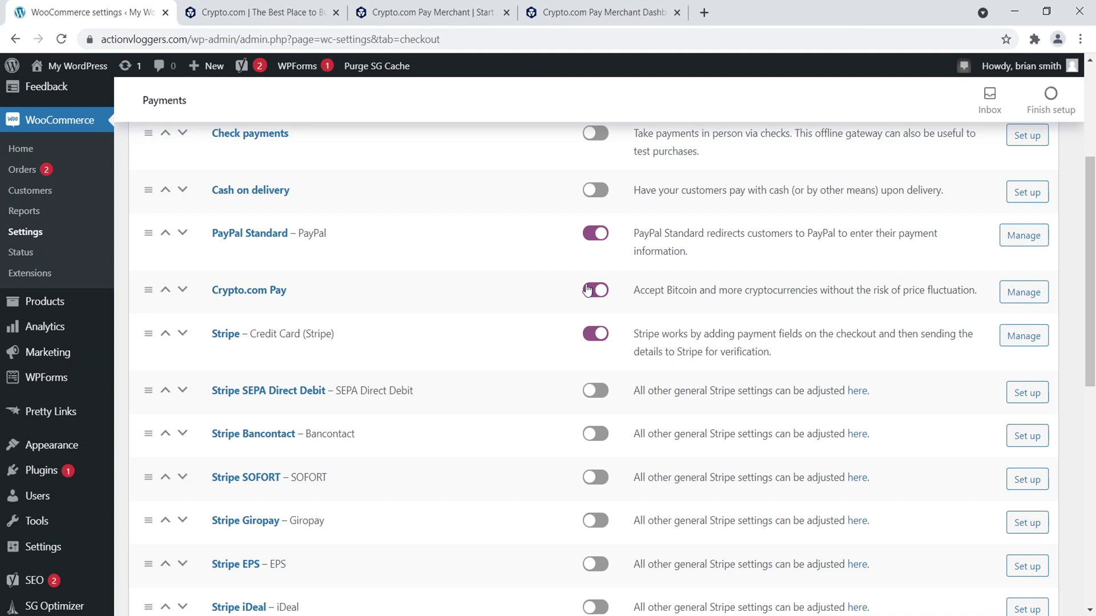
{"action": "left_click_drag", "start_coordinate": [655, 289], "coordinate": [859, 290]}
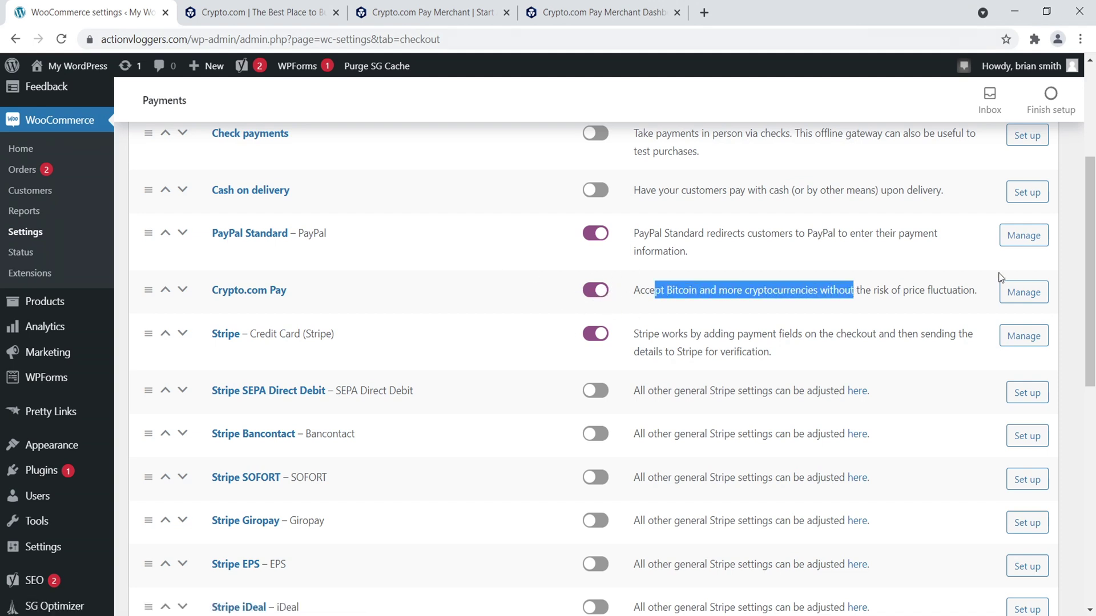
{"action": "left_click", "coordinate": [1027, 294]}
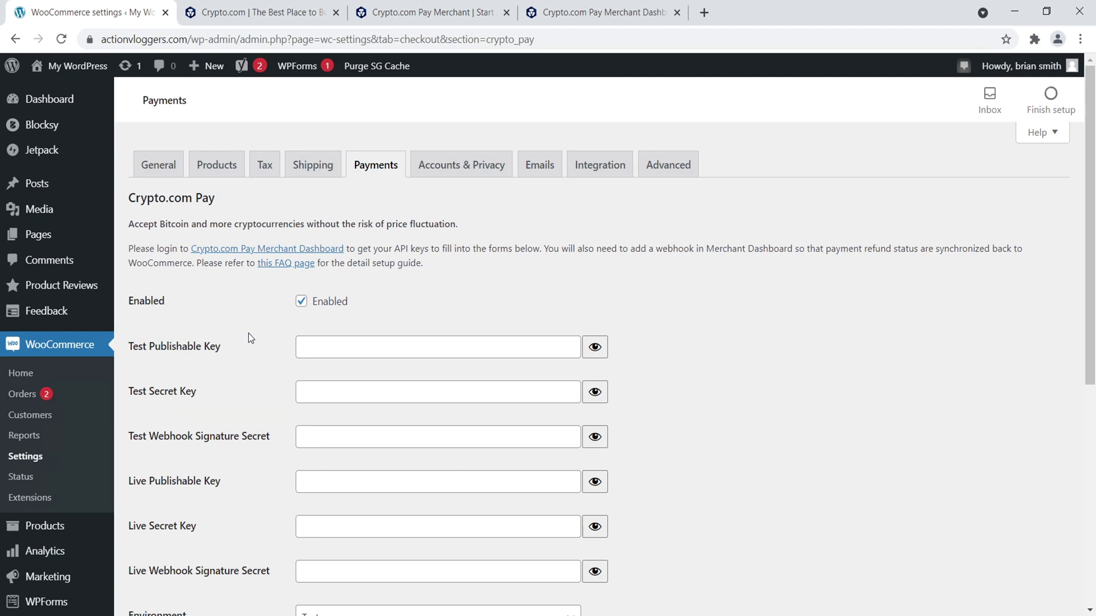
{"action": "scroll", "coordinate": [248, 336], "scroll_direction": "down", "scroll_amount": 3}
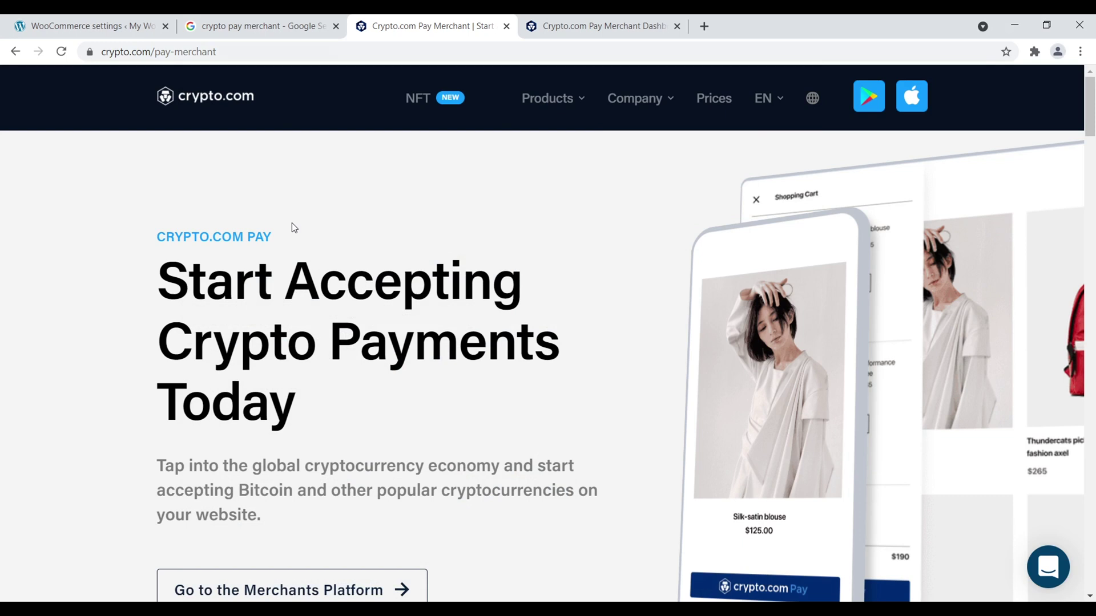
- Examine the Crypto.com Pay Merchant page's address, introduction and sign-up options, along with the Google search for "crypto pay merchant"
{"action": "left_click_drag", "start_coordinate": [153, 55], "coordinate": [217, 53]}
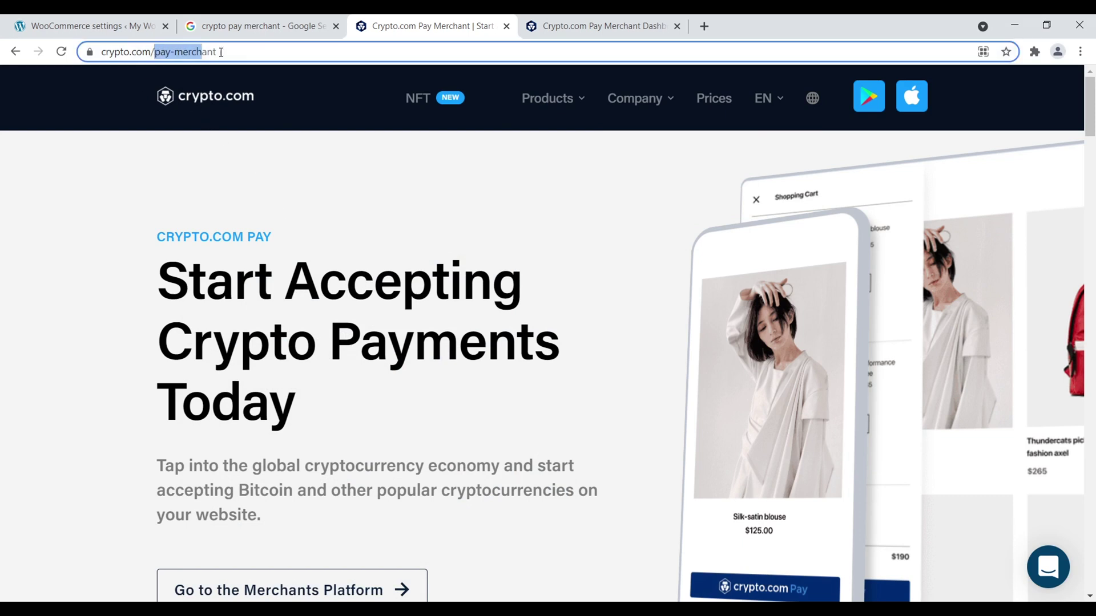
{"action": "left_click", "coordinate": [99, 234]}
{"action": "left_click", "coordinate": [252, 17]}
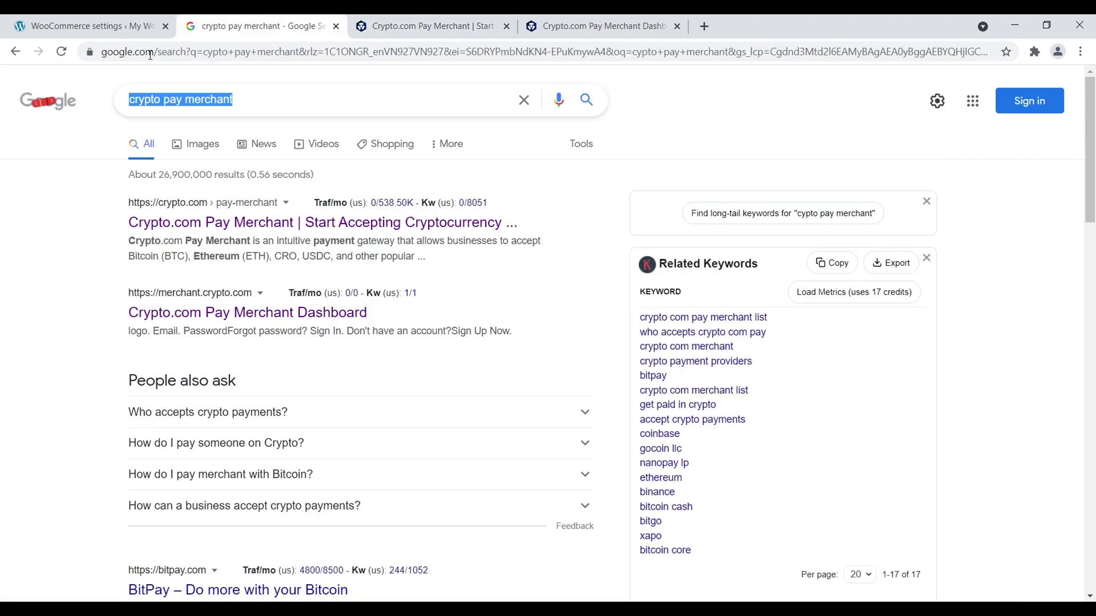
{"action": "left_click", "coordinate": [66, 217]}
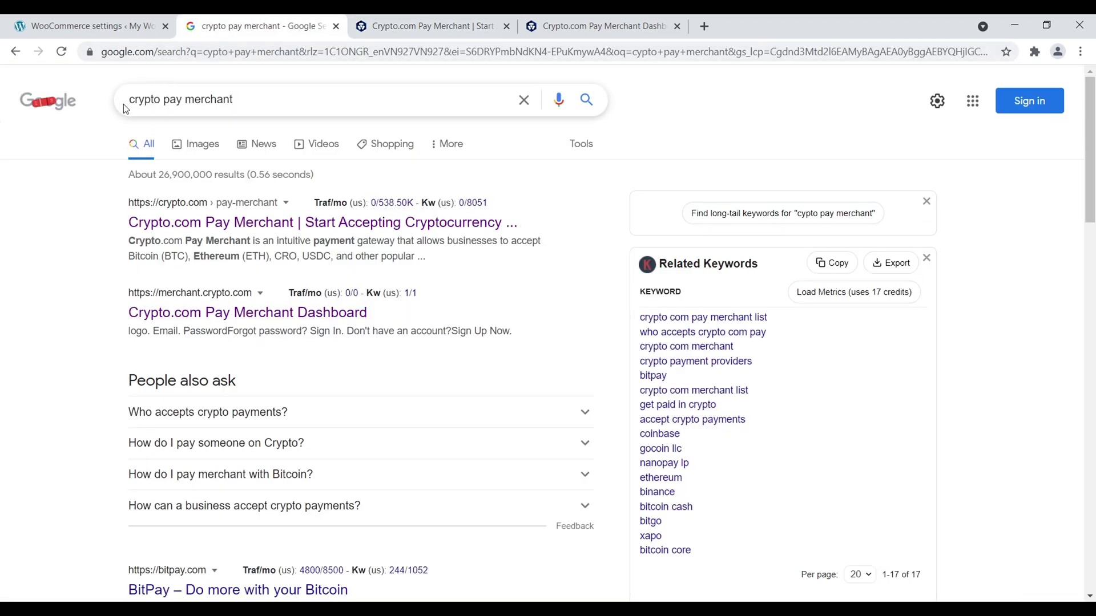
{"action": "left_click", "coordinate": [408, 19]}
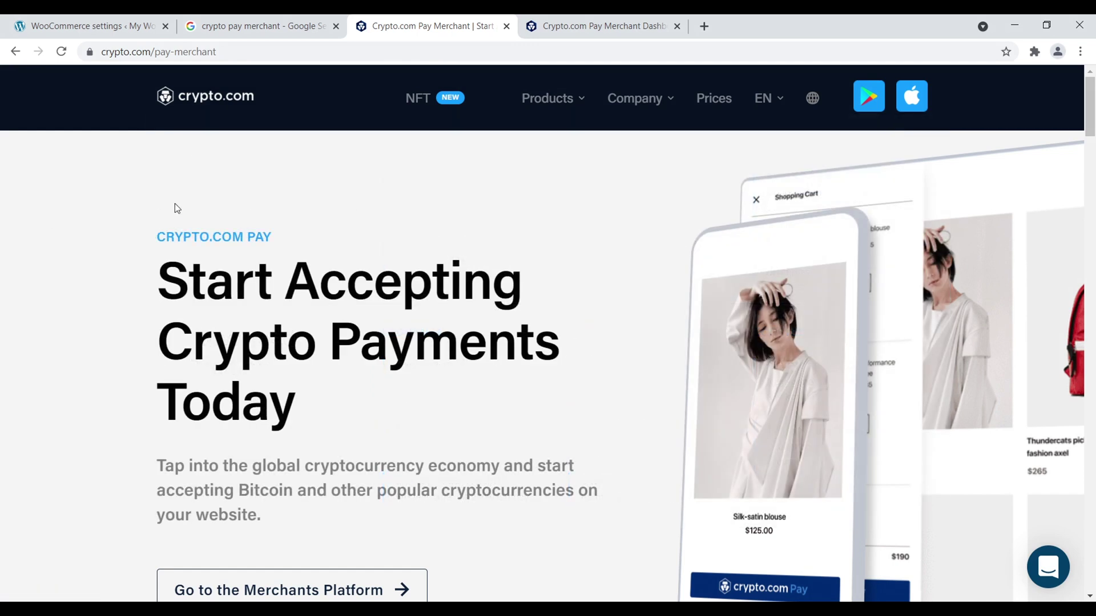
{"action": "scroll", "coordinate": [338, 186], "scroll_direction": "down", "scroll_amount": 4}
{"action": "left_click_drag", "start_coordinate": [209, 252], "coordinate": [526, 267]}
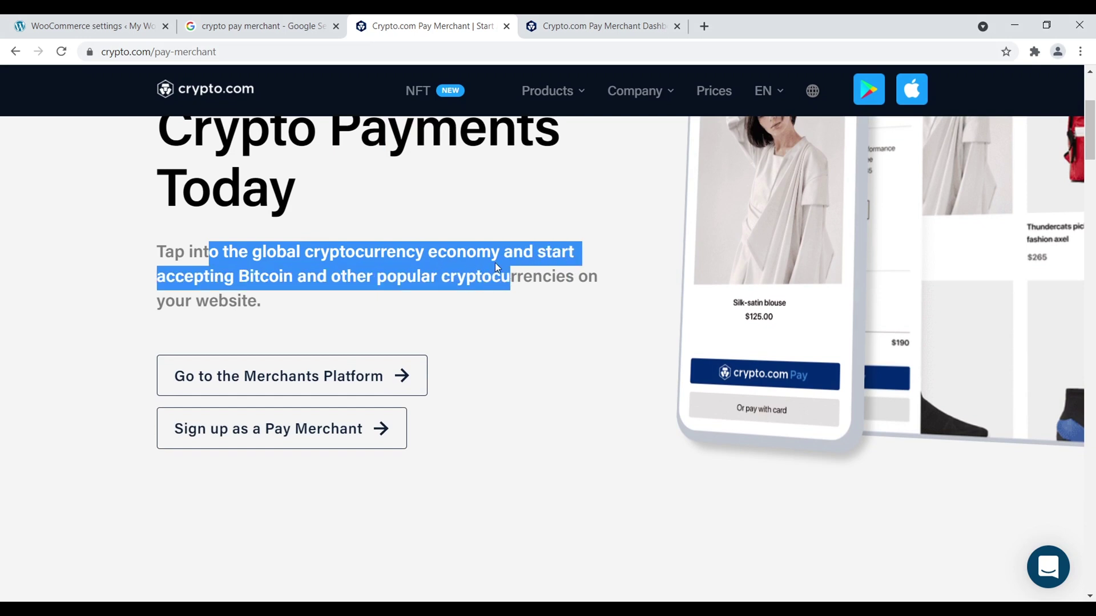
{"action": "left_click", "coordinate": [81, 254]}
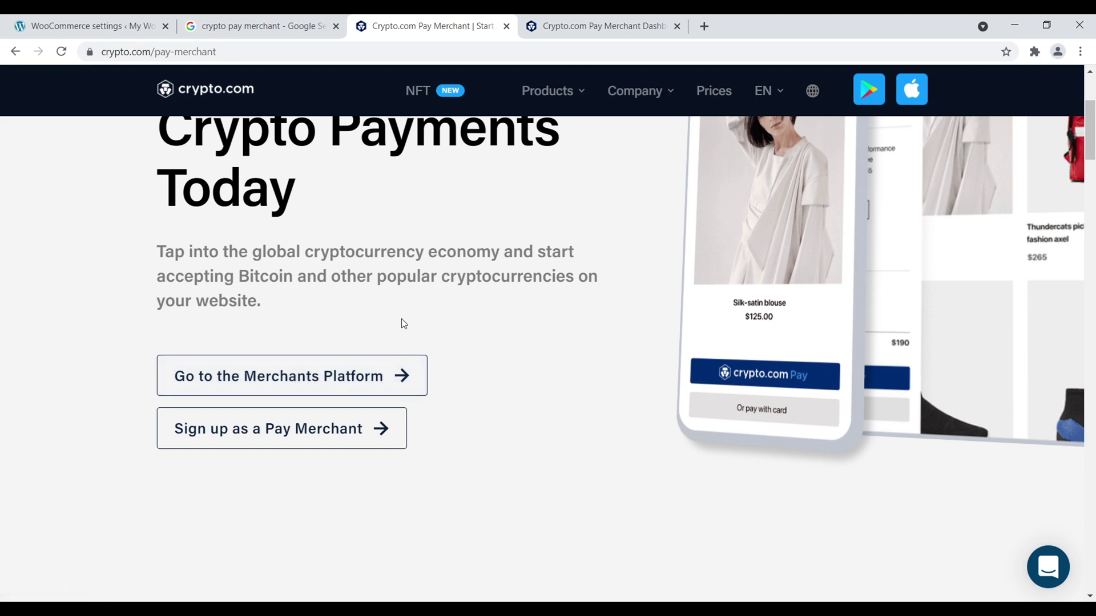
- Switch to the Crypto.com Pay Merchant Dashboard and review the business, profile and payout requirements for account activation
{"action": "left_click", "coordinate": [588, 26]}
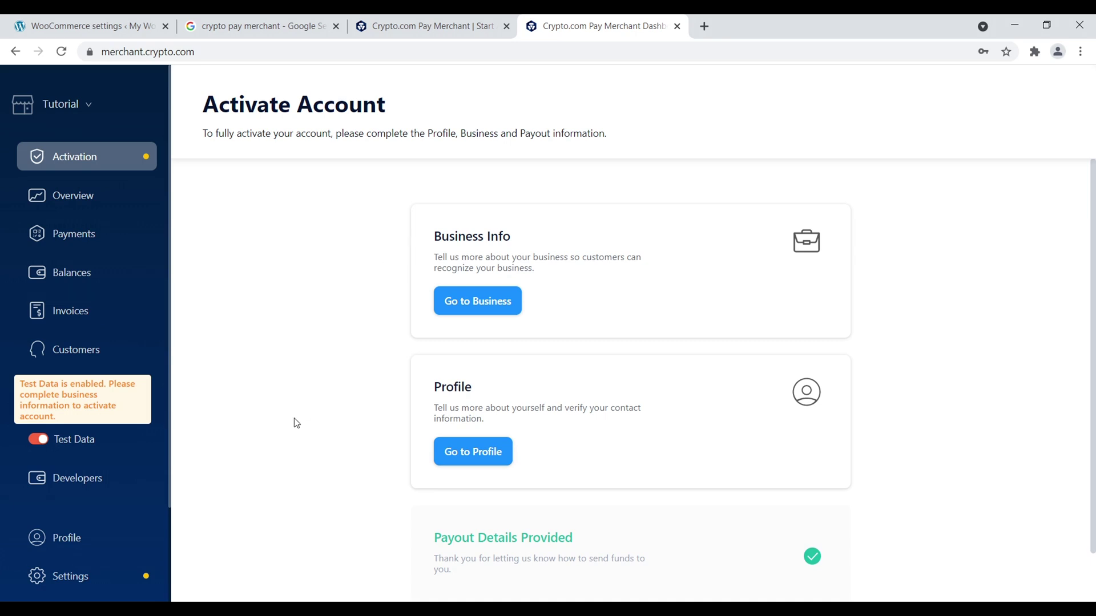
{"action": "scroll", "coordinate": [302, 408], "scroll_direction": "down", "scroll_amount": 1}
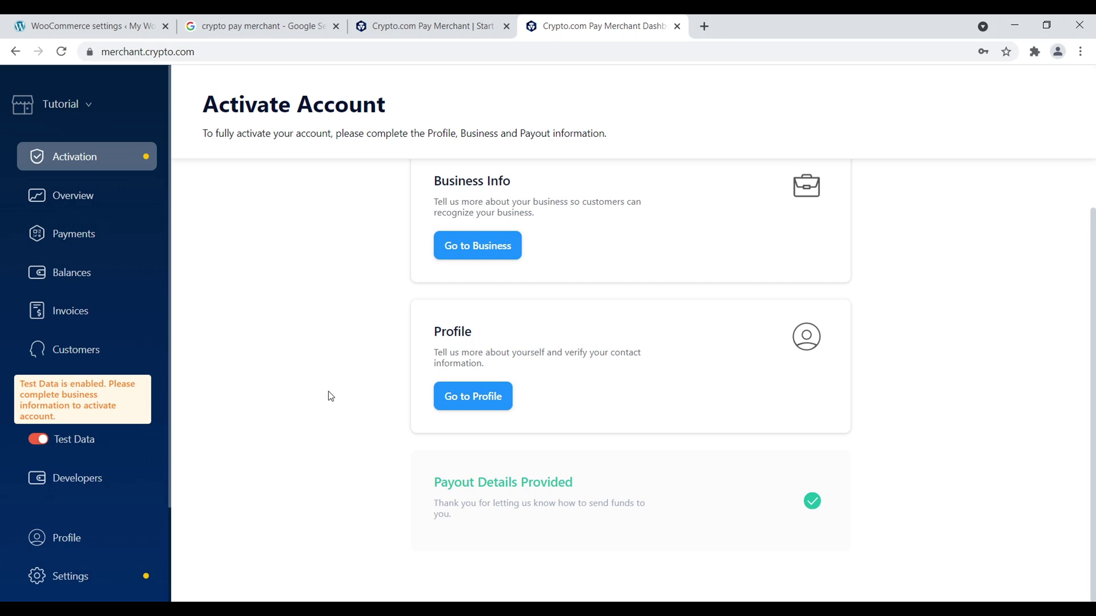
{"action": "scroll", "coordinate": [308, 385], "scroll_direction": "up", "scroll_amount": 1}
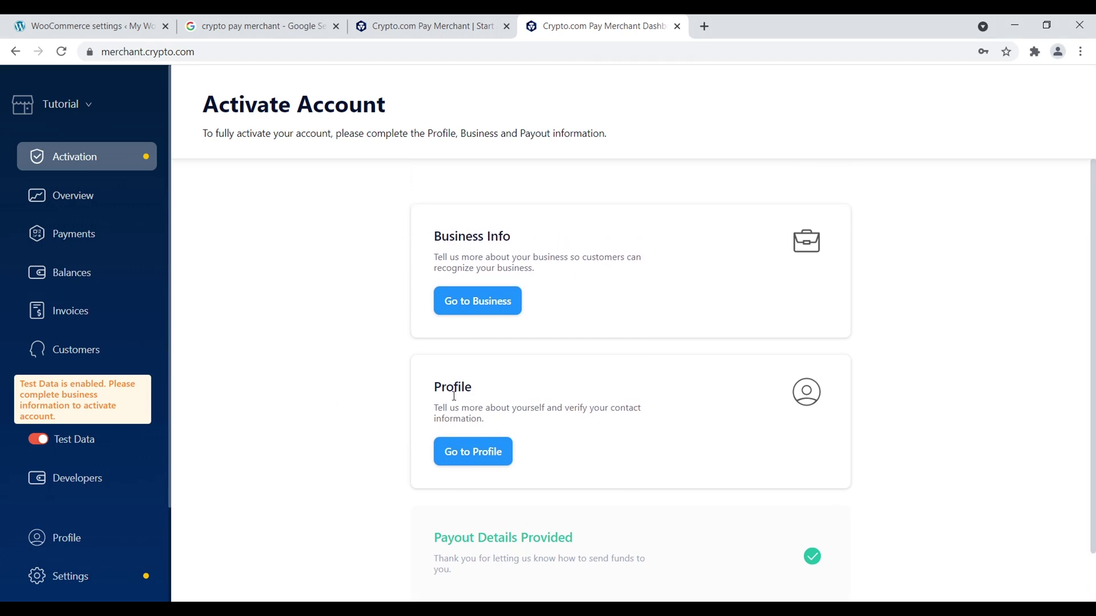
{"action": "scroll", "coordinate": [425, 317], "scroll_direction": "down", "scroll_amount": 1}
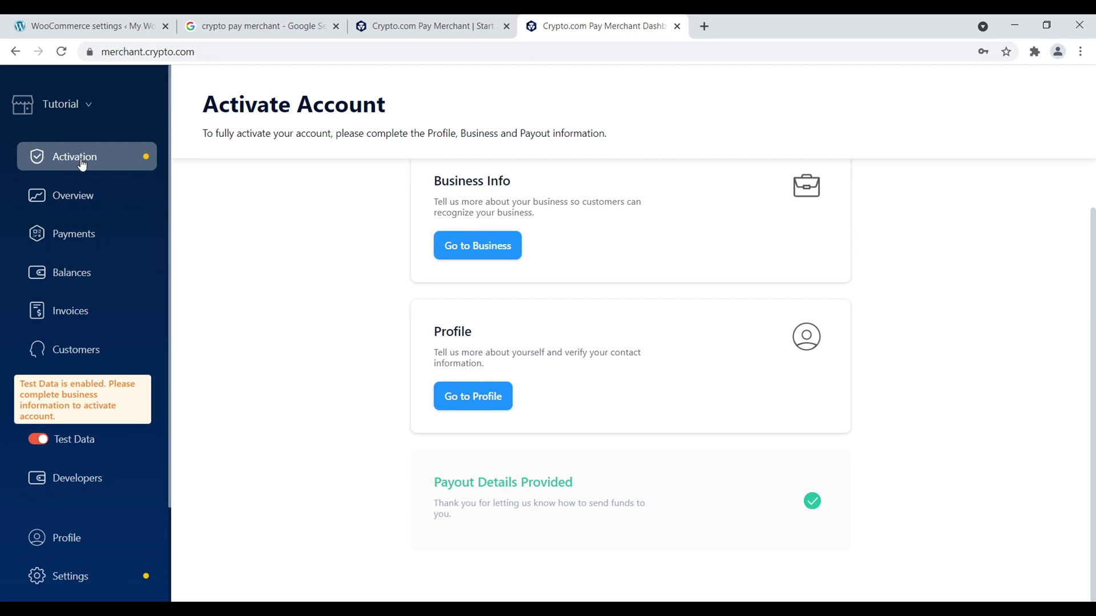
{"action": "left_click", "coordinate": [76, 198]}
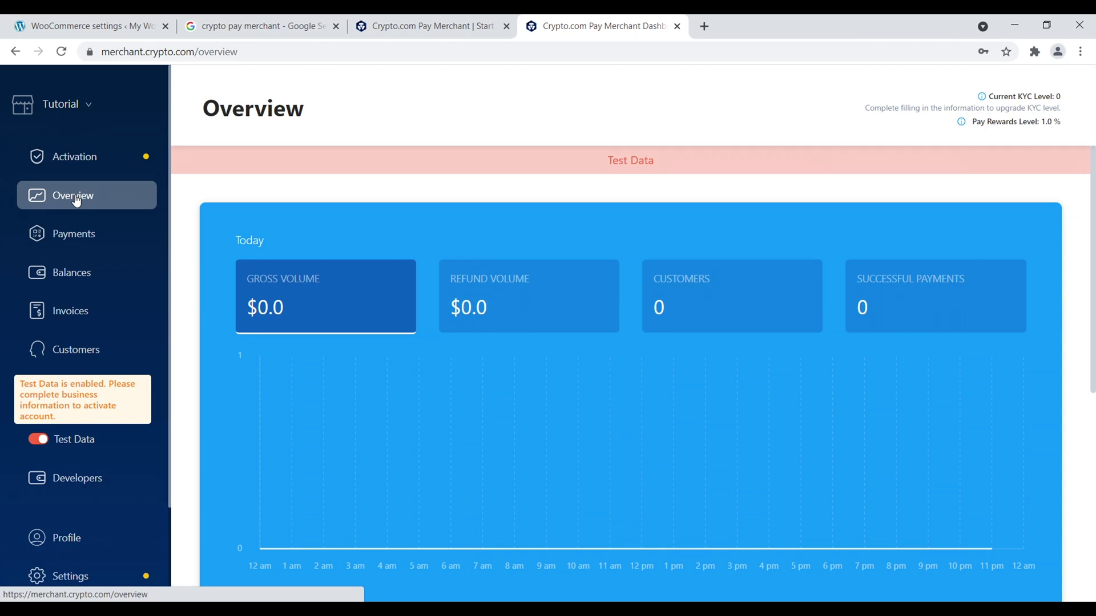
{"action": "left_click", "coordinate": [83, 163]}
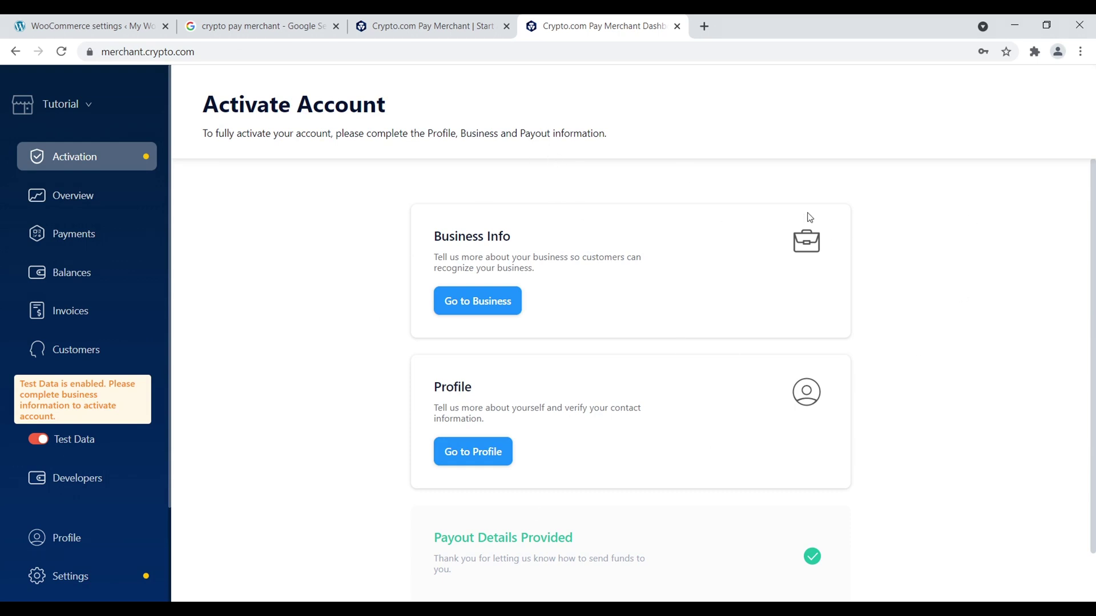
{"action": "scroll", "coordinate": [685, 235], "scroll_direction": "down", "scroll_amount": 1}
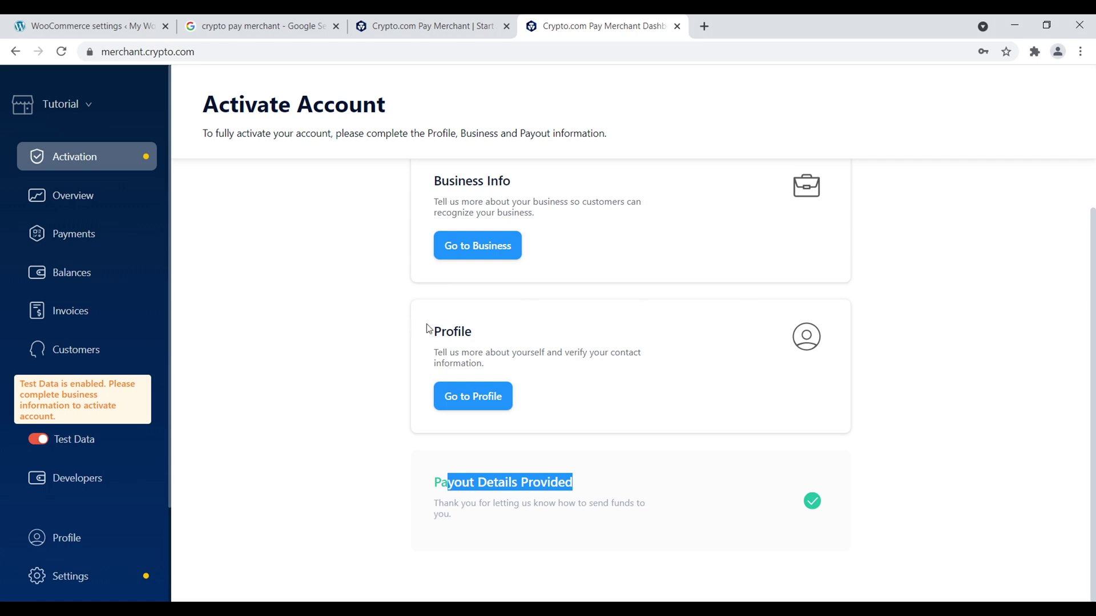
{"action": "left_click_drag", "start_coordinate": [427, 329], "coordinate": [473, 332]}
{"action": "left_click_drag", "start_coordinate": [424, 185], "coordinate": [569, 176]}
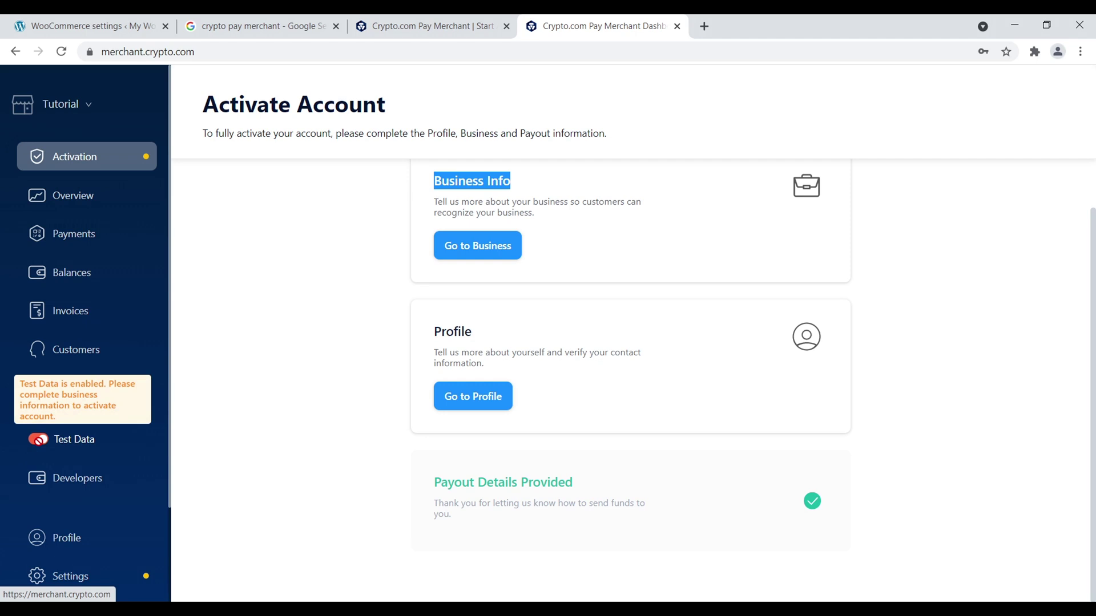
{"action": "left_click", "coordinate": [274, 365]}
- Review the merchant account's overview statistics, paid payments and currency balances
{"action": "left_click", "coordinate": [103, 204]}
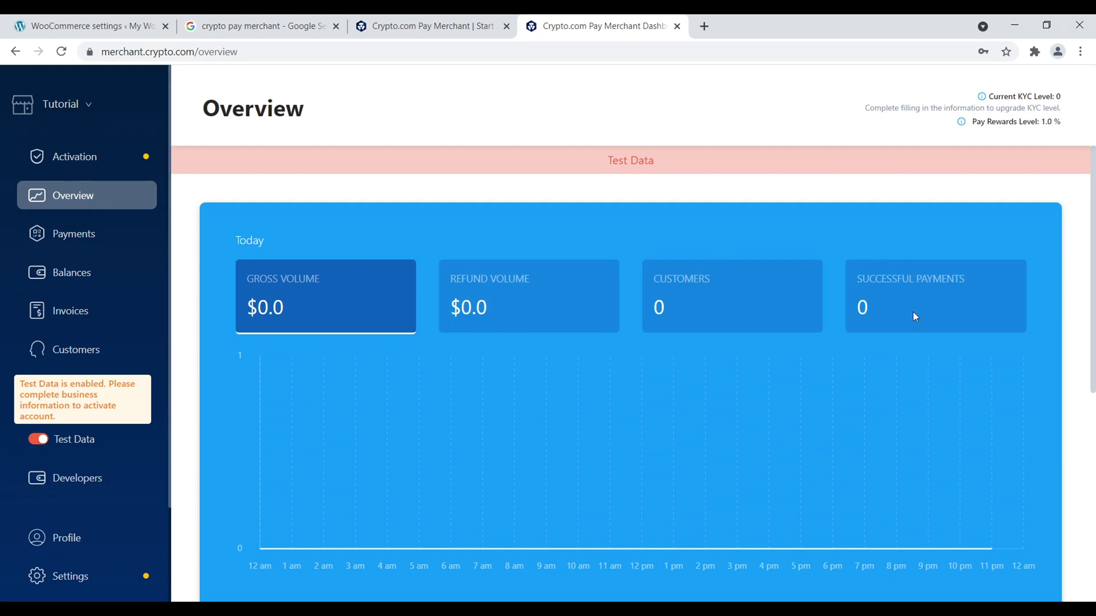
{"action": "scroll", "coordinate": [1071, 326], "scroll_direction": "down", "scroll_amount": 6}
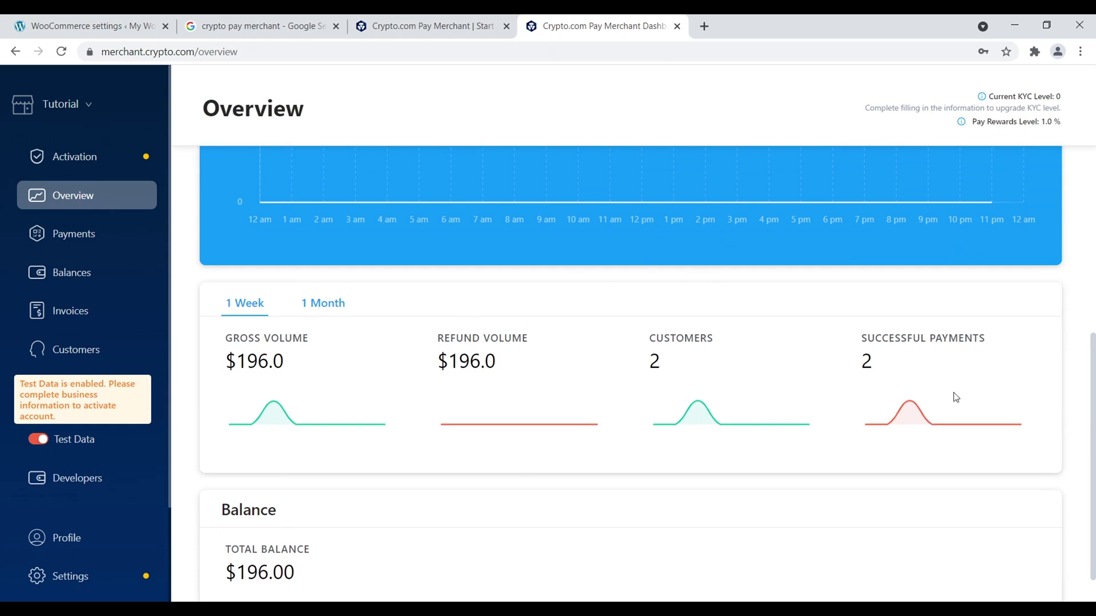
{"action": "scroll", "coordinate": [1088, 394], "scroll_direction": "down", "scroll_amount": 1}
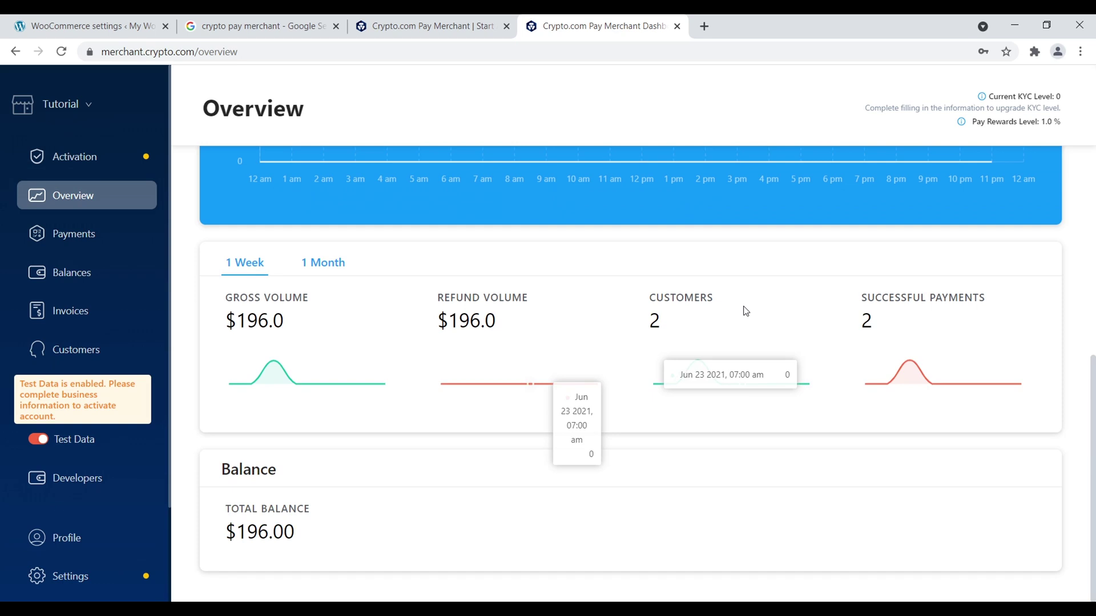
{"action": "left_click", "coordinate": [106, 230]}
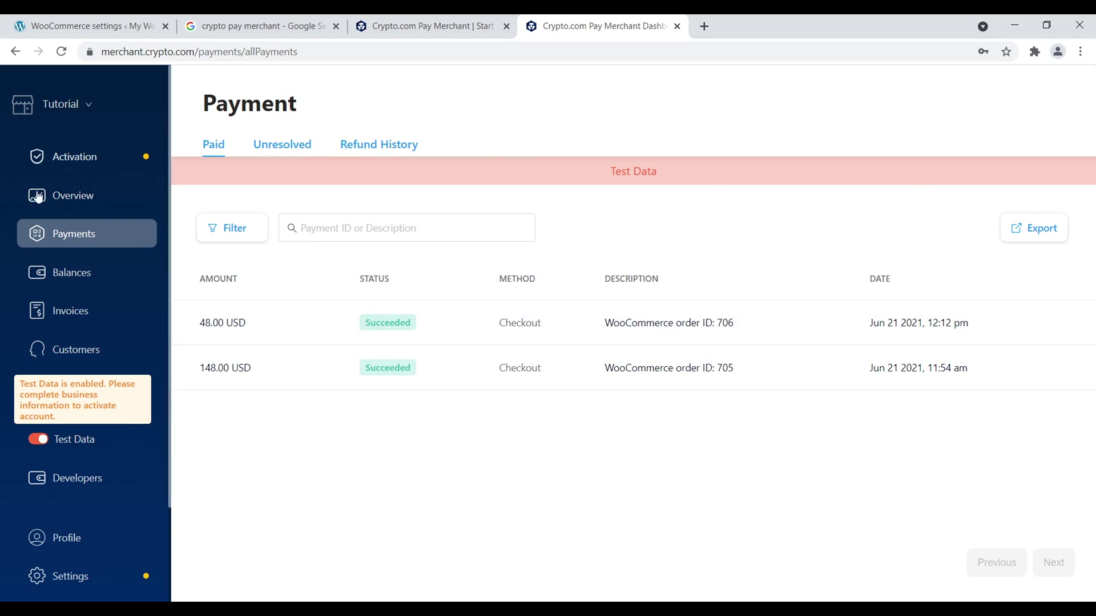
{"action": "left_click", "coordinate": [76, 273]}
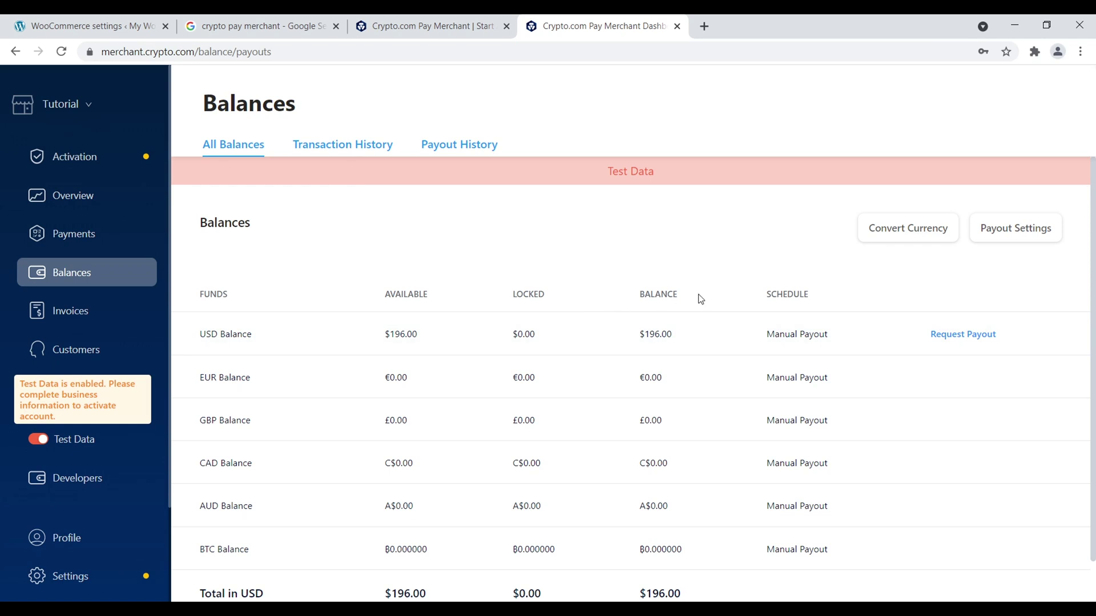
- Review the currency balances and the Convert Currency form with its target currency choices, without converting anything
{"action": "scroll", "coordinate": [701, 299], "scroll_direction": "down", "scroll_amount": 1}
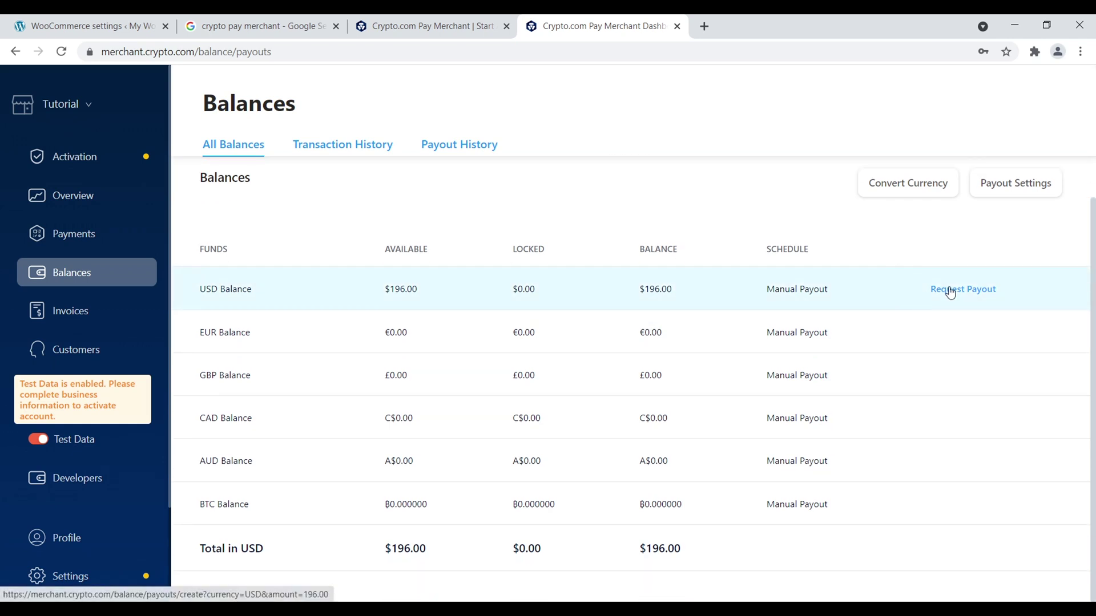
{"action": "left_click", "coordinate": [901, 198]}
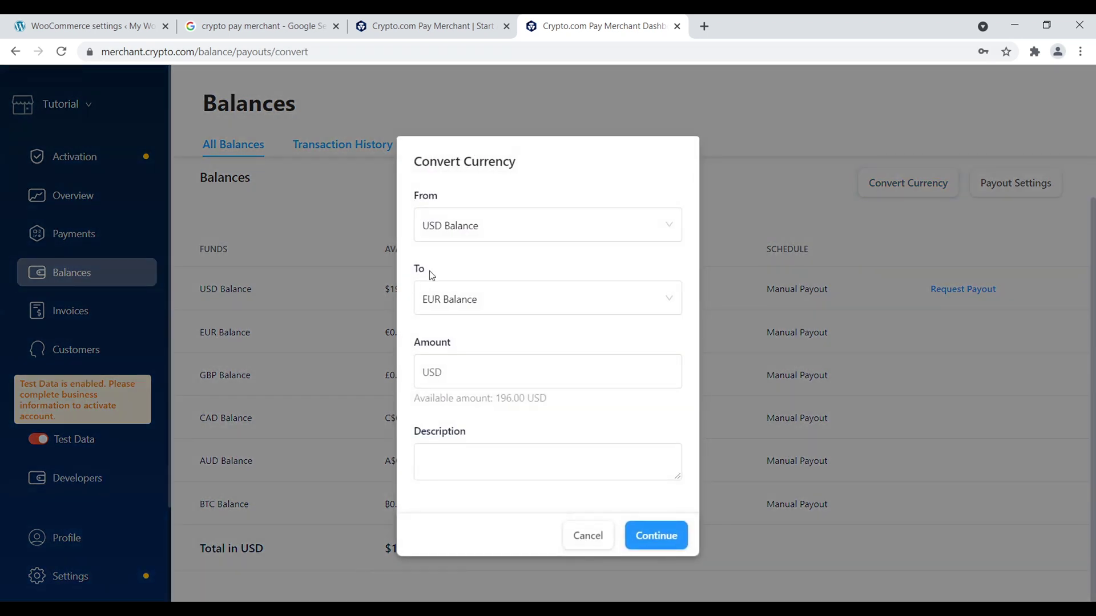
{"action": "left_click", "coordinate": [526, 302]}
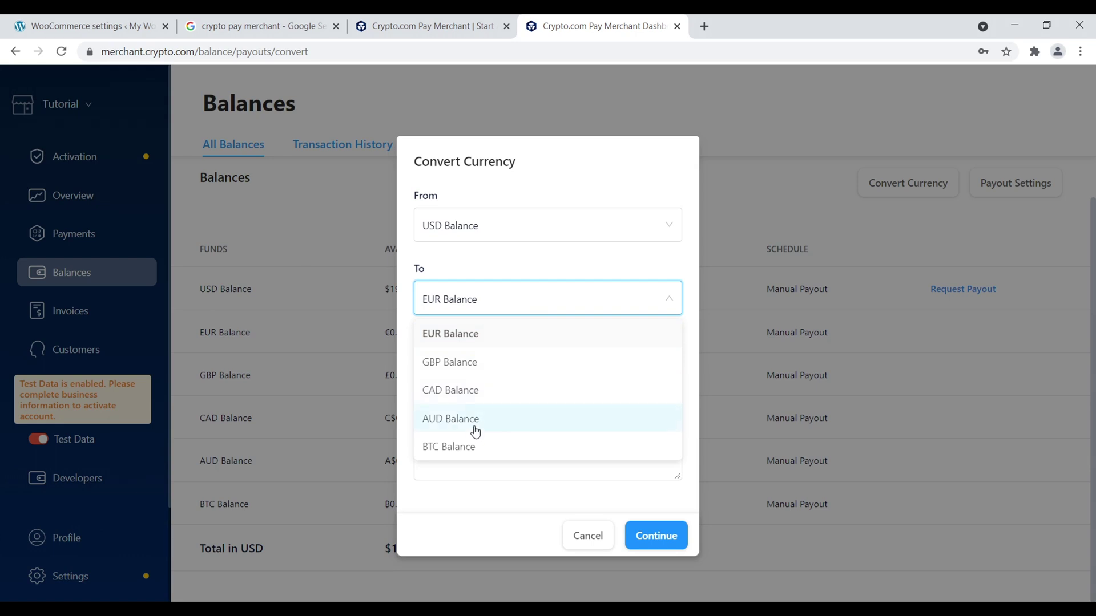
{"action": "left_click", "coordinate": [530, 177]}
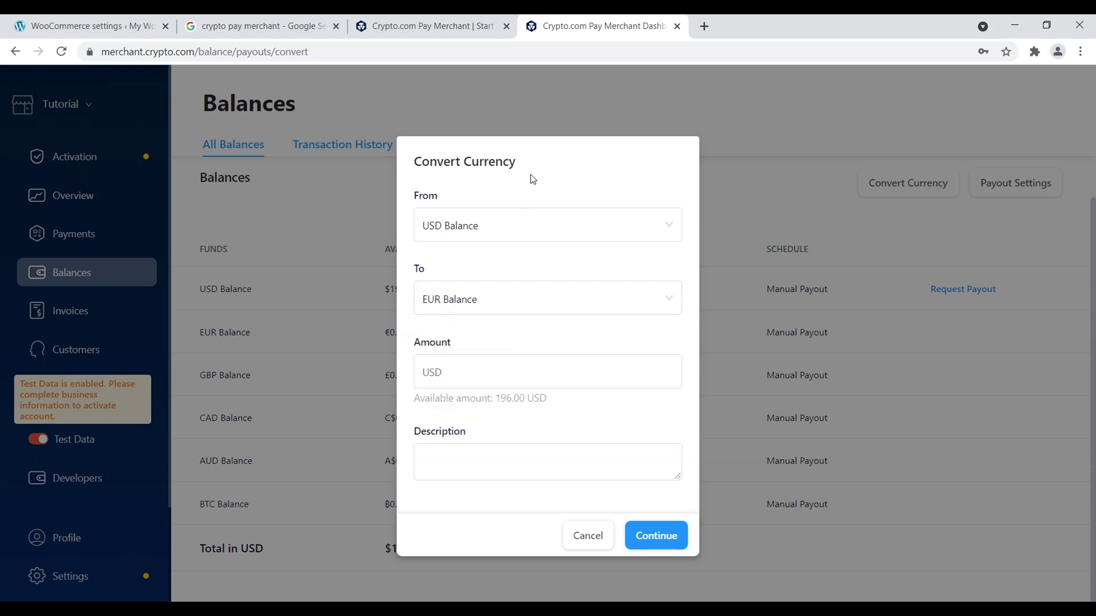
{"action": "left_click", "coordinate": [583, 542]}
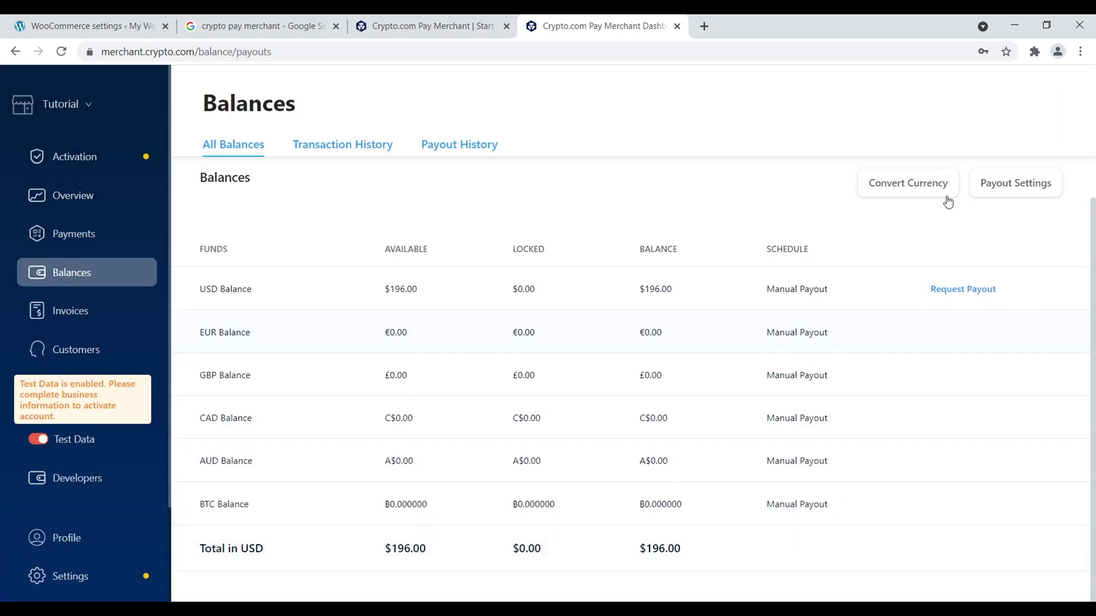
- Review the payout settings and the new payout account form, including the available cryptocurrency and fiat account currencies
{"action": "left_click", "coordinate": [1014, 184]}
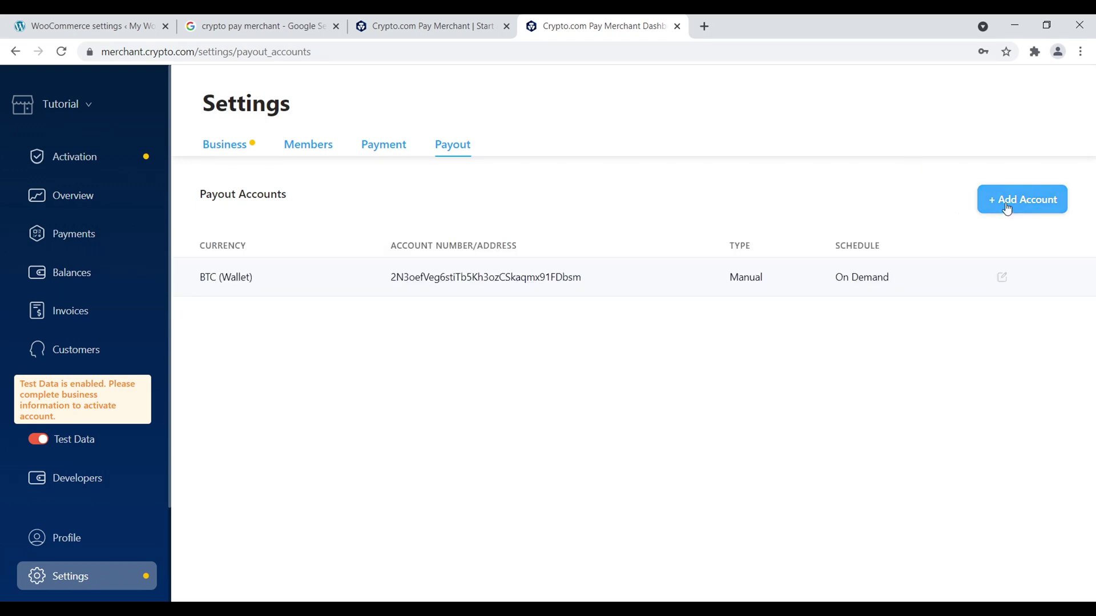
{"action": "left_click", "coordinate": [1007, 205]}
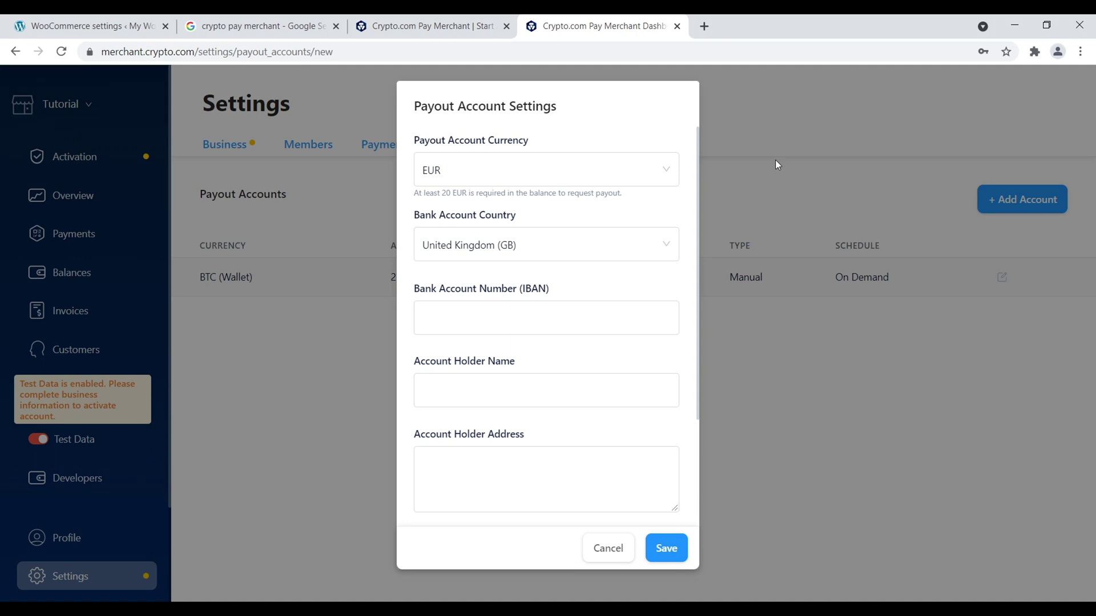
{"action": "left_click", "coordinate": [611, 551]}
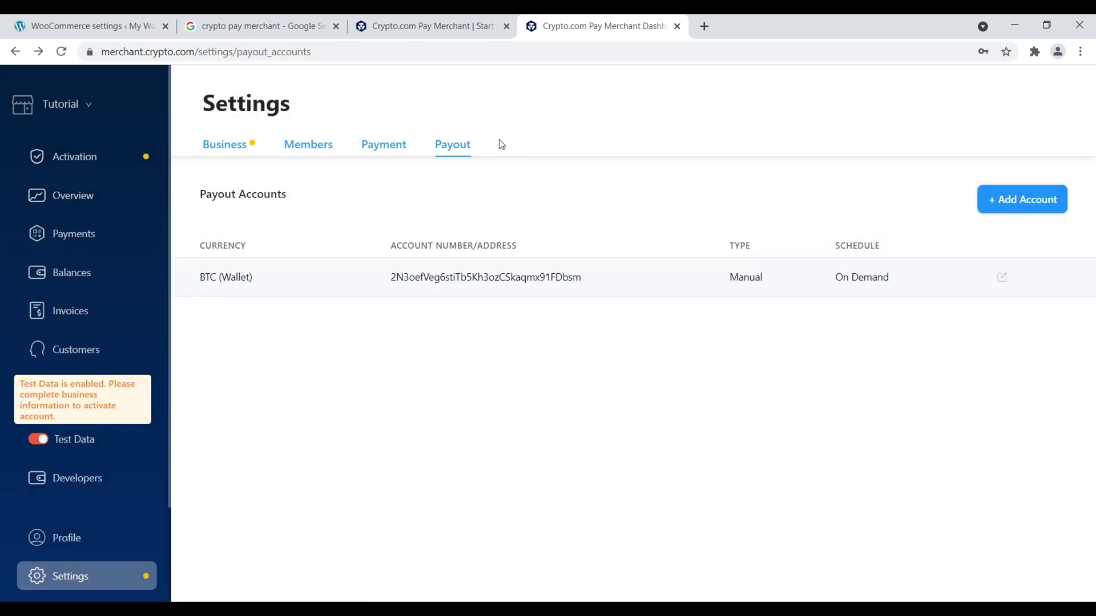
{"action": "left_click", "coordinate": [984, 197]}
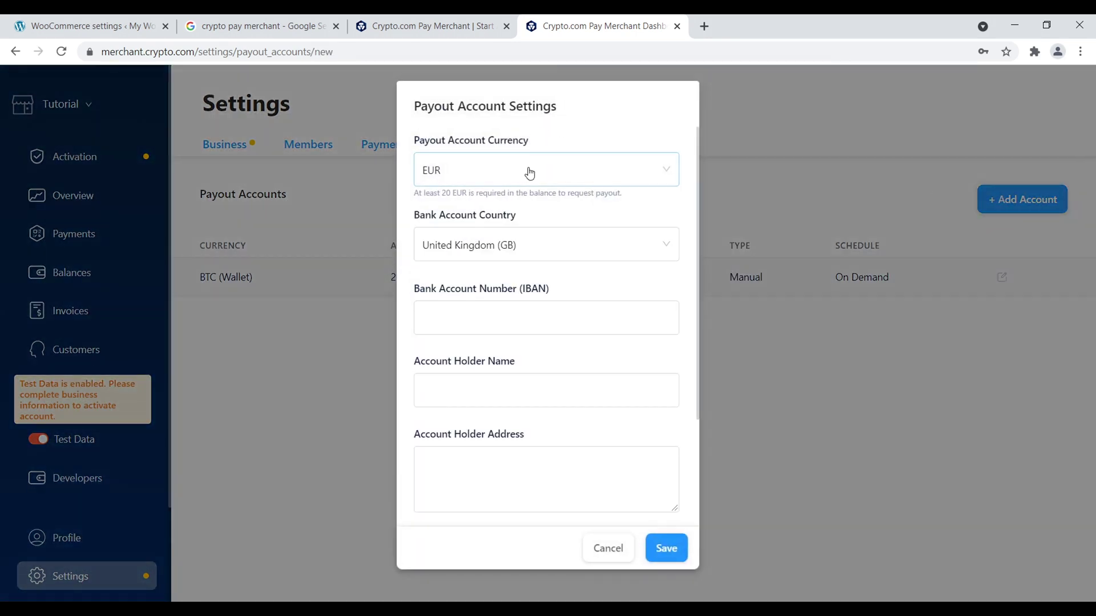
{"action": "left_click", "coordinate": [526, 170]}
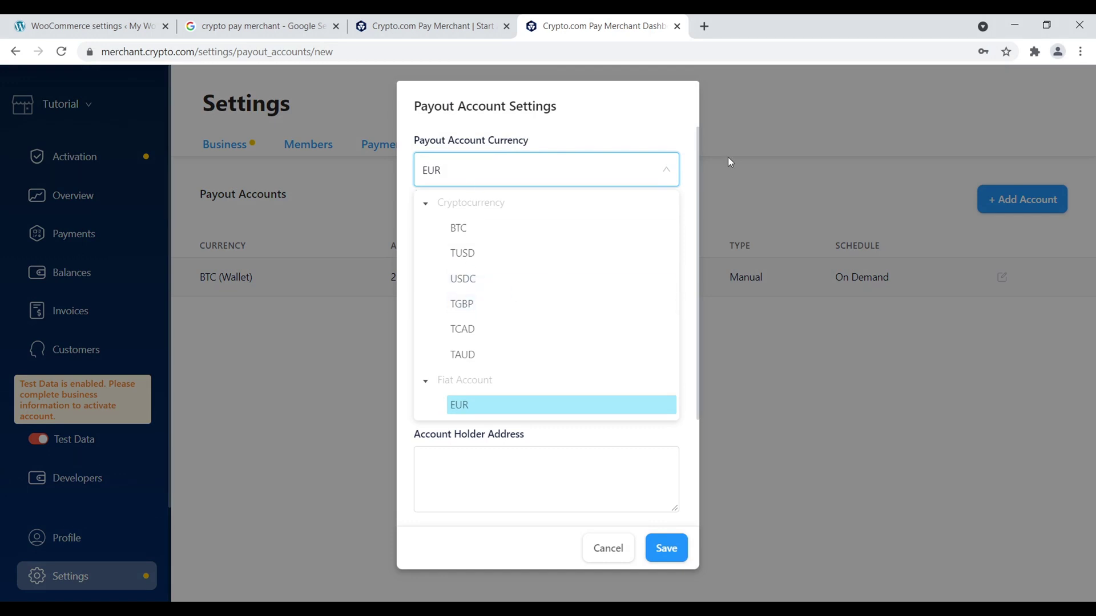
{"action": "left_click", "coordinate": [759, 134]}
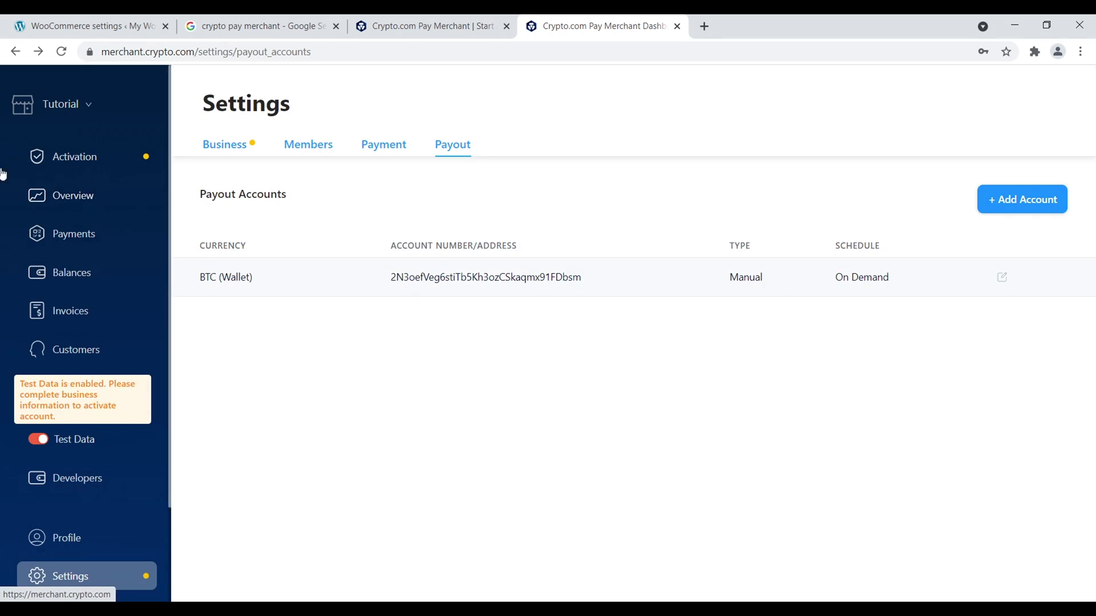
- Return to the Crypto.com Pay settings in WooCommerce and examine the test publishable key, secret key and webhook signature secret fields
{"action": "left_click", "coordinate": [87, 23]}
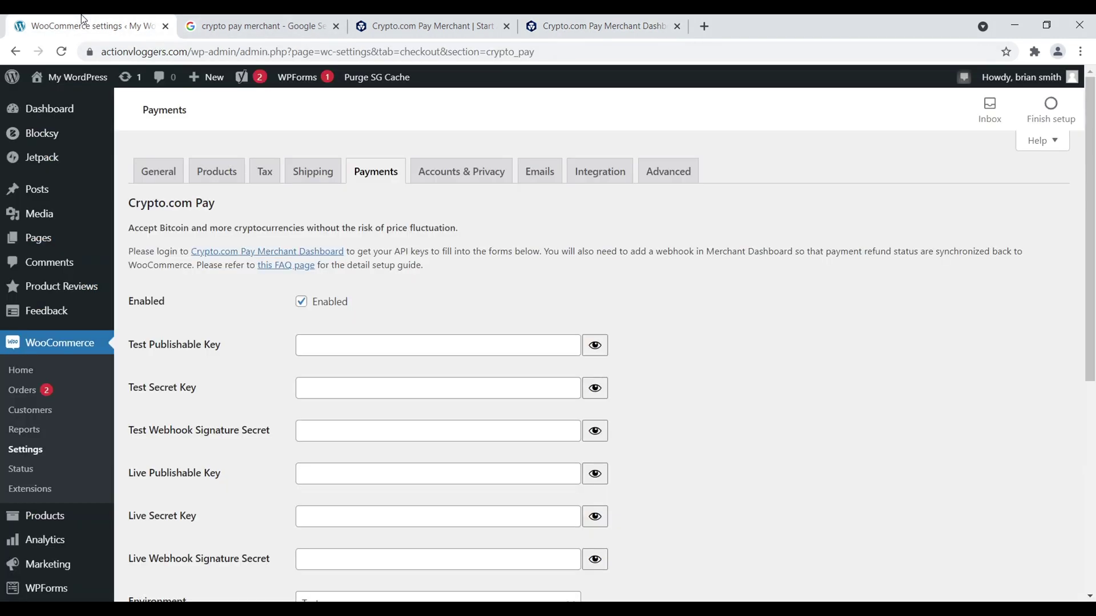
{"action": "left_click", "coordinate": [233, 351]}
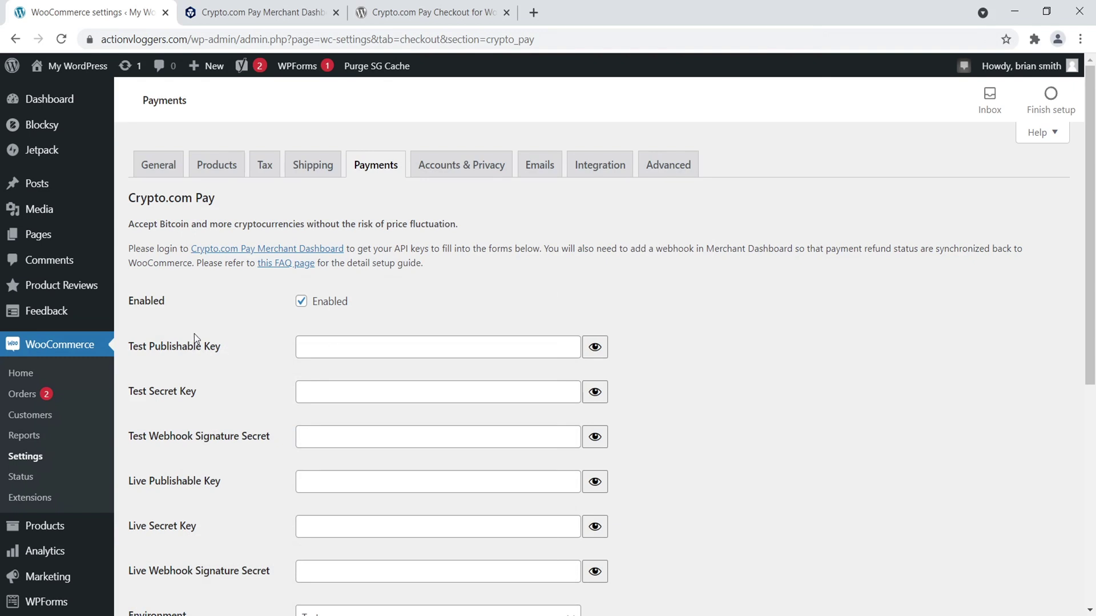
{"action": "left_click_drag", "start_coordinate": [218, 346], "coordinate": [144, 347]}
{"action": "left_click", "coordinate": [194, 399]}
{"action": "left_click_drag", "start_coordinate": [194, 399], "coordinate": [140, 400]}
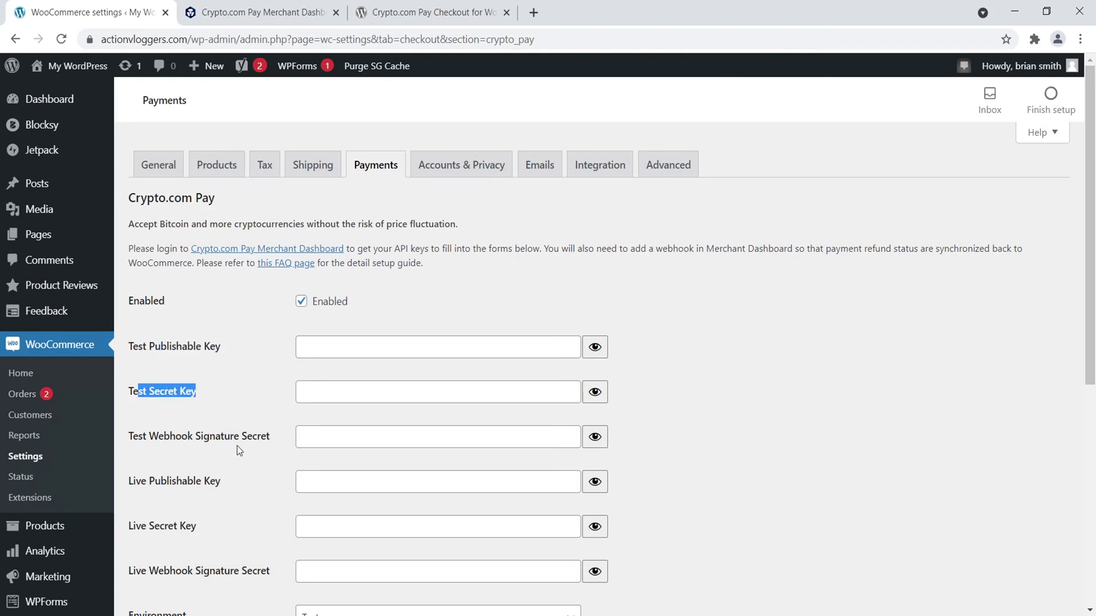
{"action": "left_click_drag", "start_coordinate": [256, 440], "coordinate": [176, 444]}
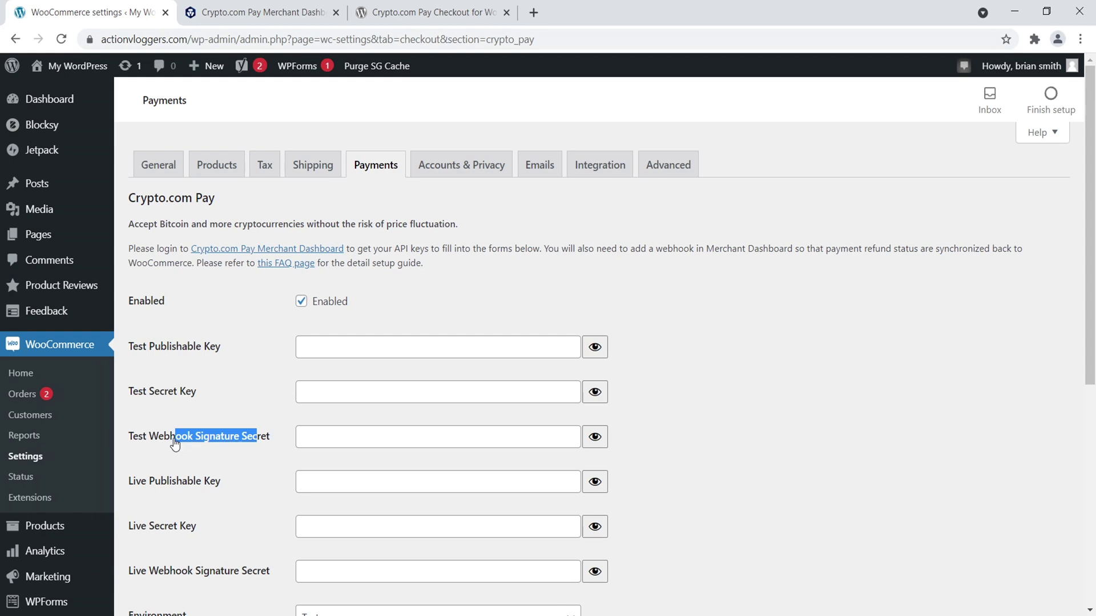
- Copy the publishable key from the merchant dashboard's API keys into the Test Publishable Key field of the WooCommerce settings
{"action": "left_click", "coordinate": [216, 8]}
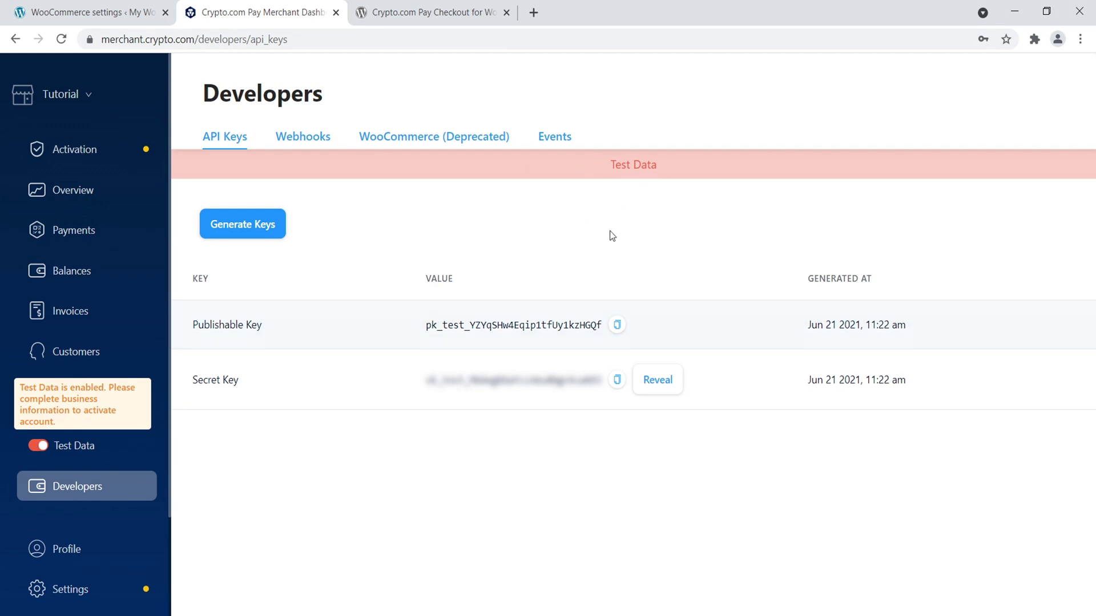
{"action": "left_click", "coordinate": [616, 325]}
{"action": "left_click", "coordinate": [50, 8]}
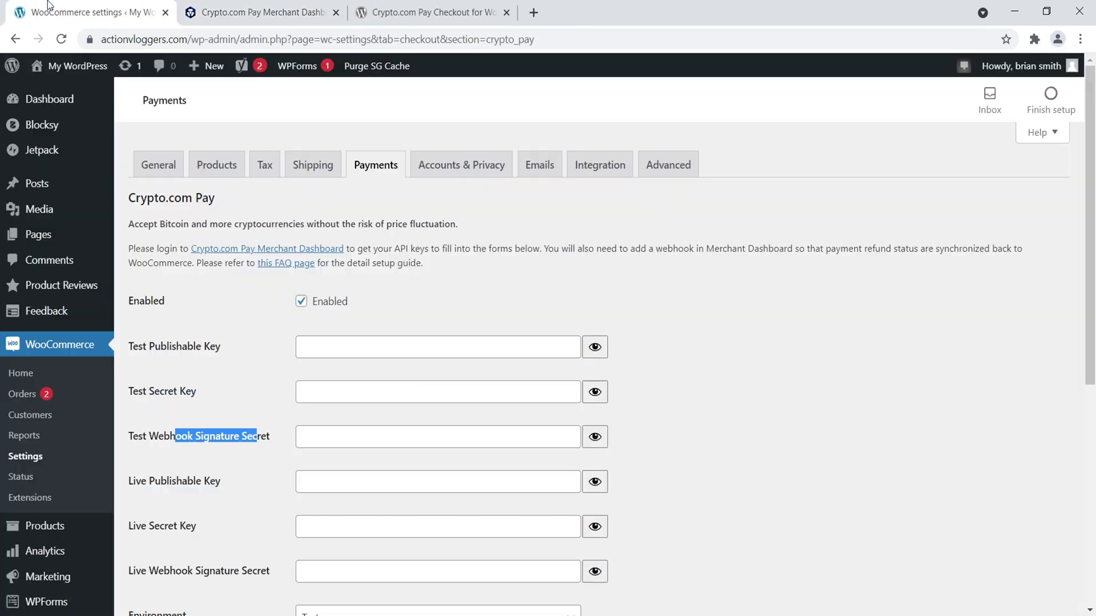
{"action": "left_click", "coordinate": [328, 347]}
{"action": "right_click", "coordinate": [327, 346]}
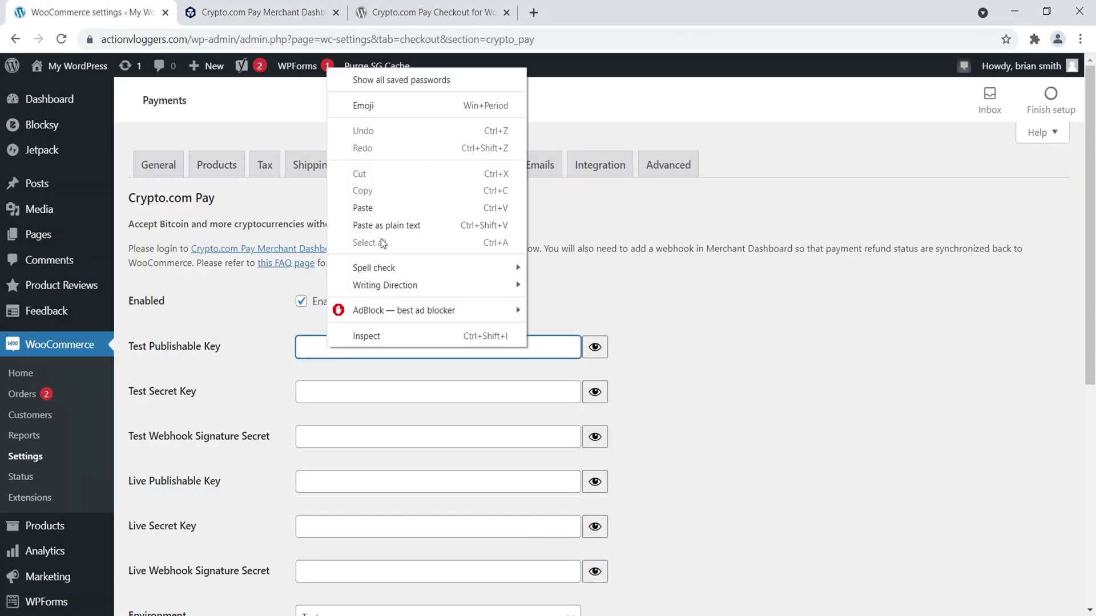
{"action": "left_click", "coordinate": [376, 210]}
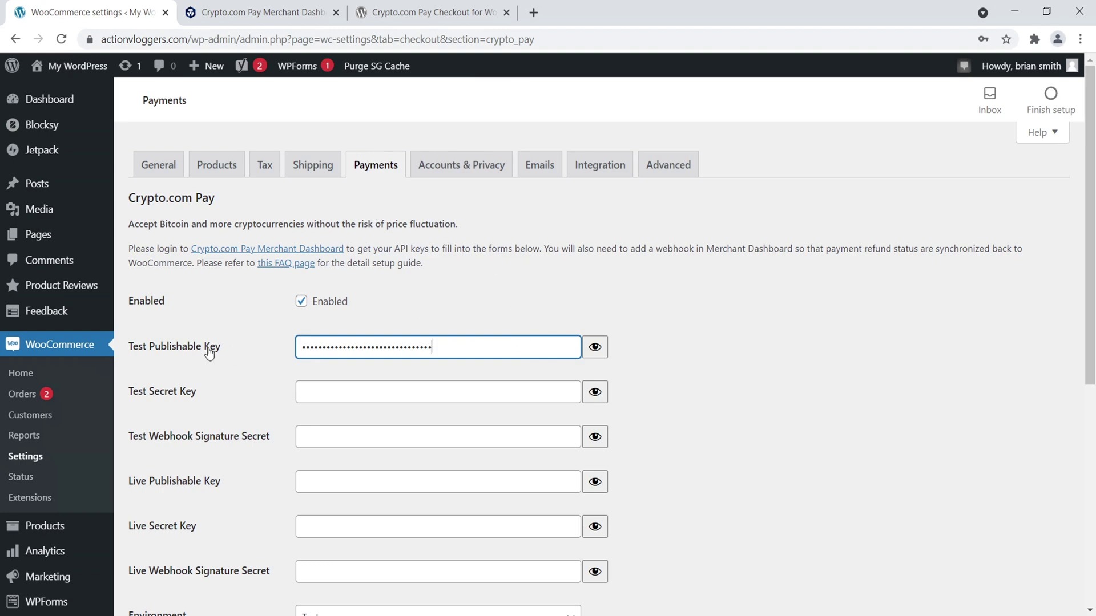
- Reveal the secret key in the merchant dashboard and copy it into the Test Secret Key field of the WooCommerce settings
{"action": "left_click", "coordinate": [261, 12]}
{"action": "left_click", "coordinate": [657, 379]}
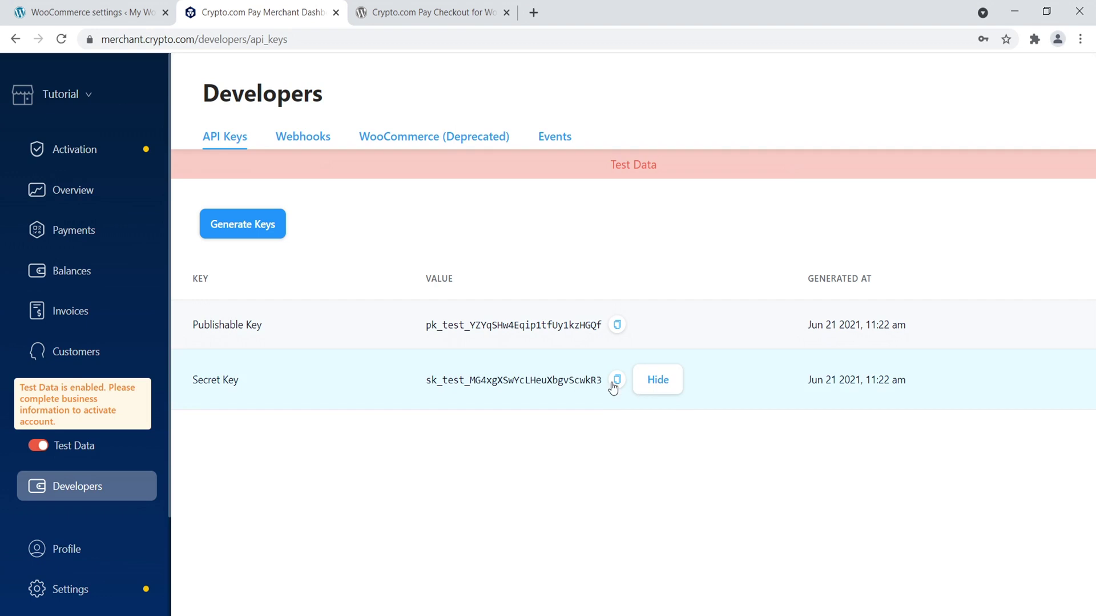
{"action": "left_click", "coordinate": [617, 382]}
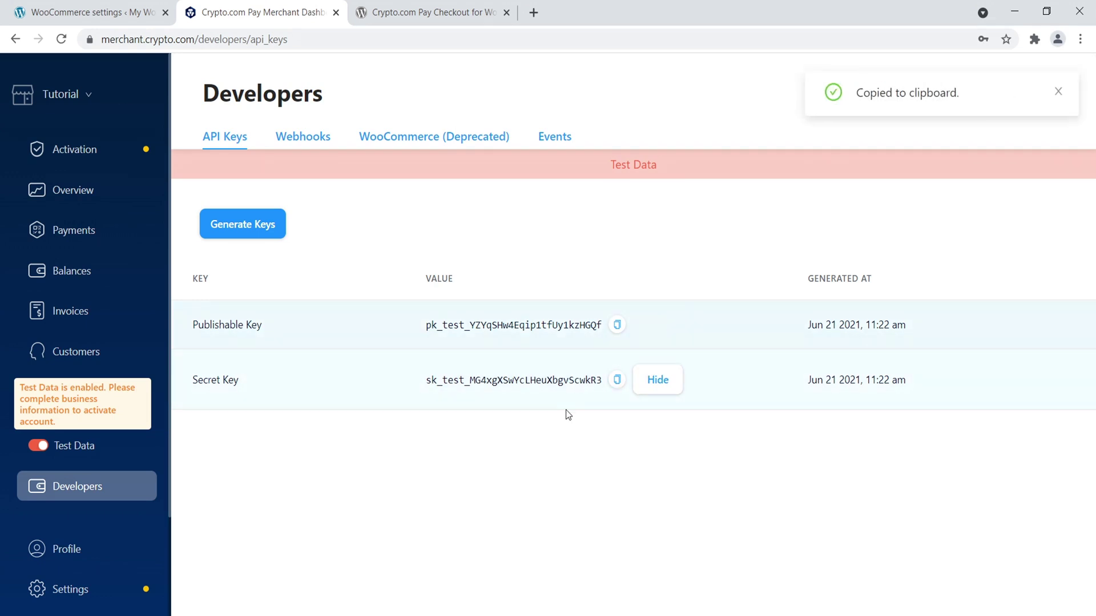
{"action": "left_click", "coordinate": [60, 6]}
{"action": "left_click", "coordinate": [336, 392]}
{"action": "right_click", "coordinate": [336, 392]}
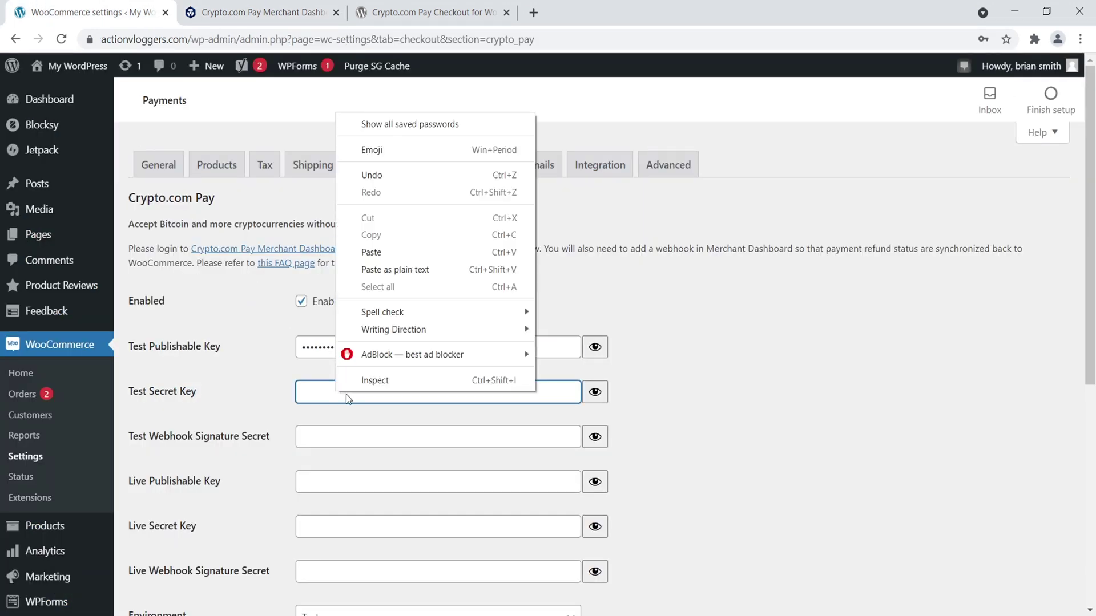
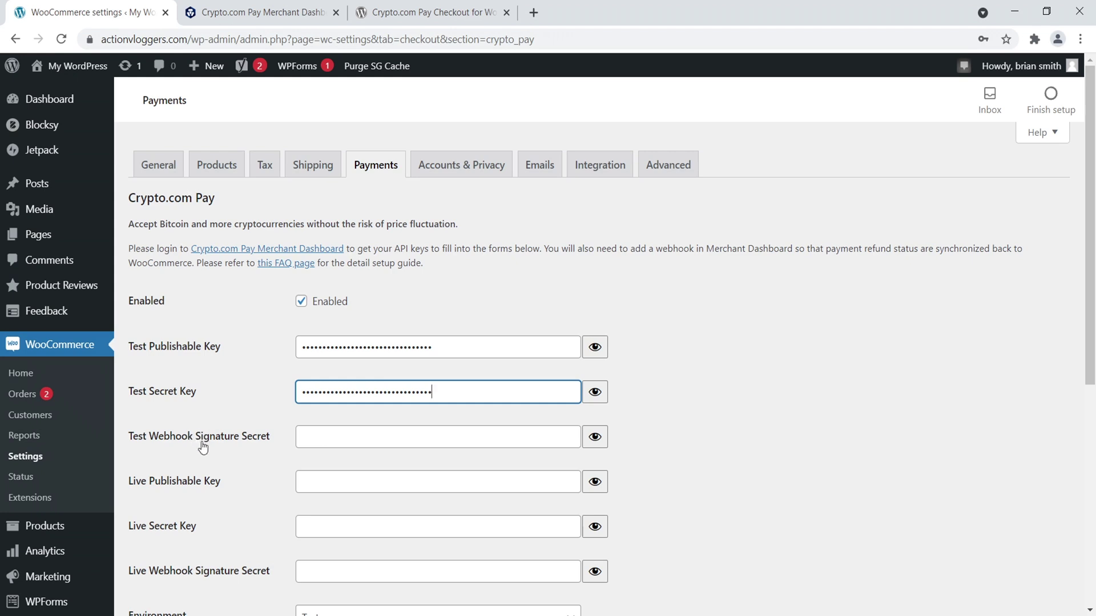
- Open the webhooks in the merchant dashboard's developer section and start adding a new webhook
{"action": "left_click", "coordinate": [272, 3]}
{"action": "left_click", "coordinate": [322, 139]}
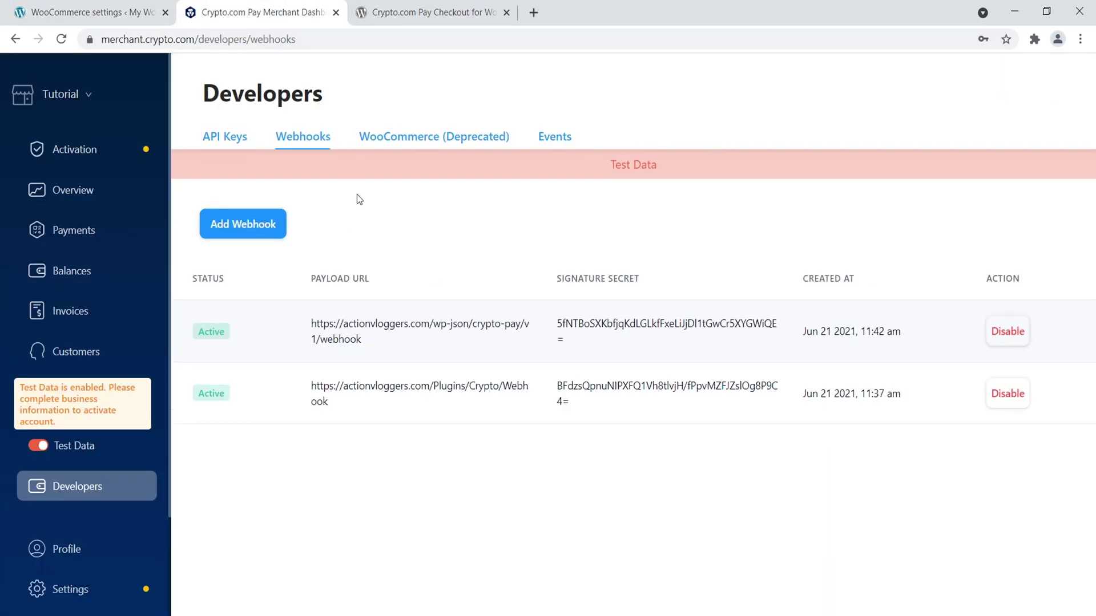
{"action": "left_click", "coordinate": [254, 223]}
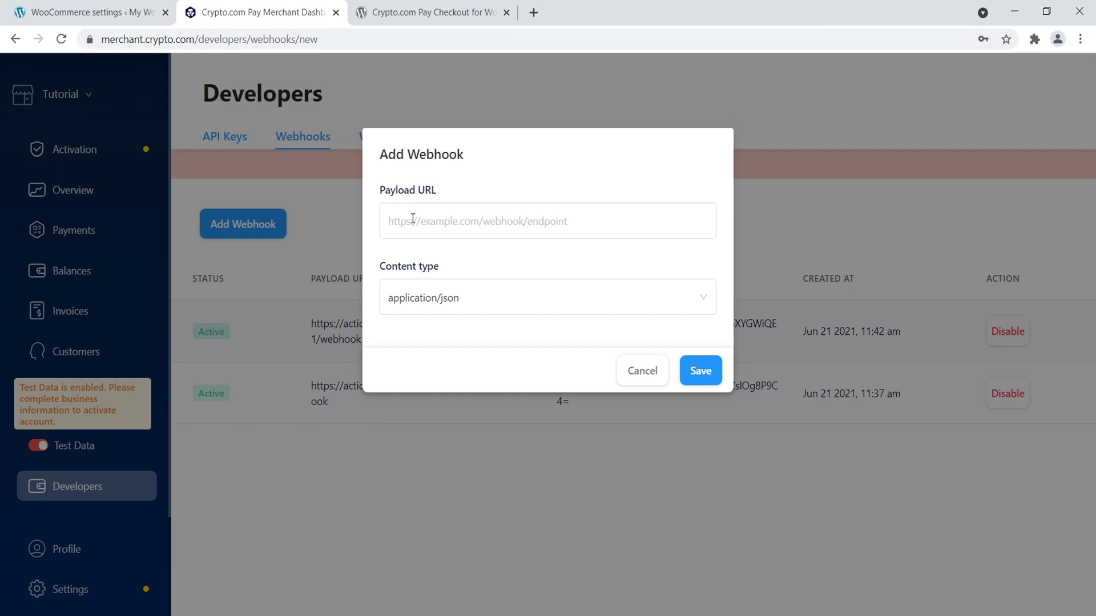
{"action": "left_click_drag", "start_coordinate": [410, 190], "coordinate": [450, 188]}
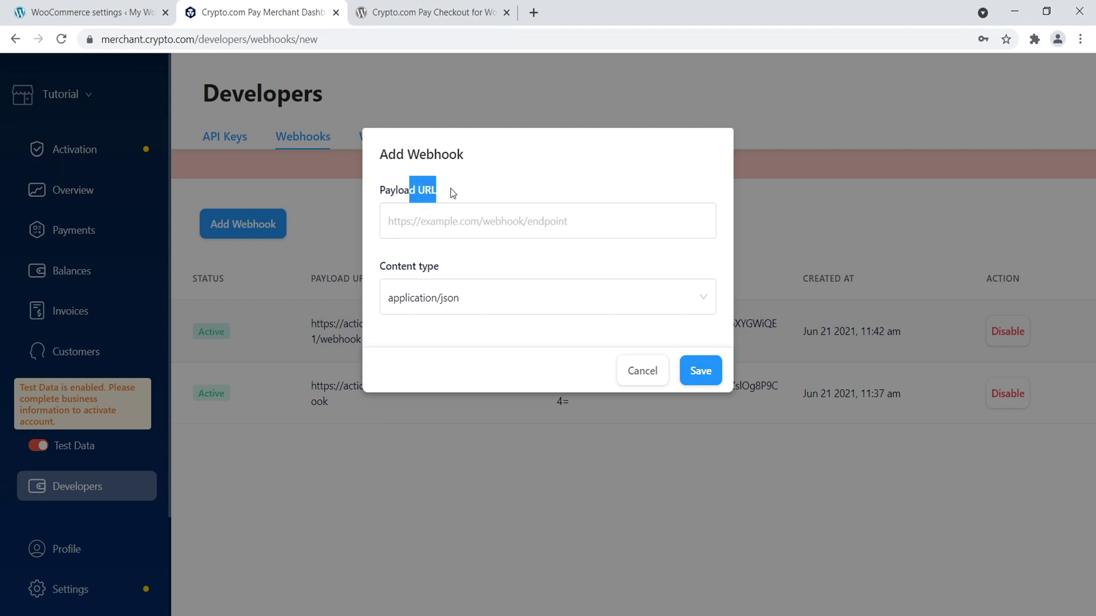
- Copy the webhook URL shown in the Crypto.com Pay settings in WooCommerce
{"action": "left_click", "coordinate": [85, 12]}
{"action": "left_click_drag", "start_coordinate": [1093, 208], "coordinate": [1077, 407]}
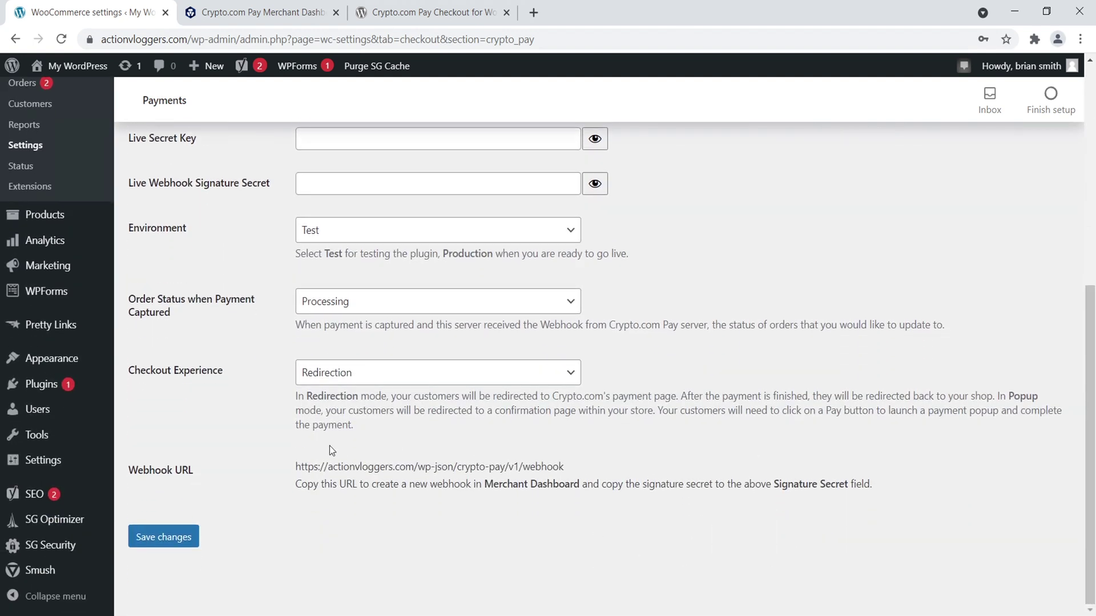
{"action": "left_click_drag", "start_coordinate": [197, 474], "coordinate": [146, 471]}
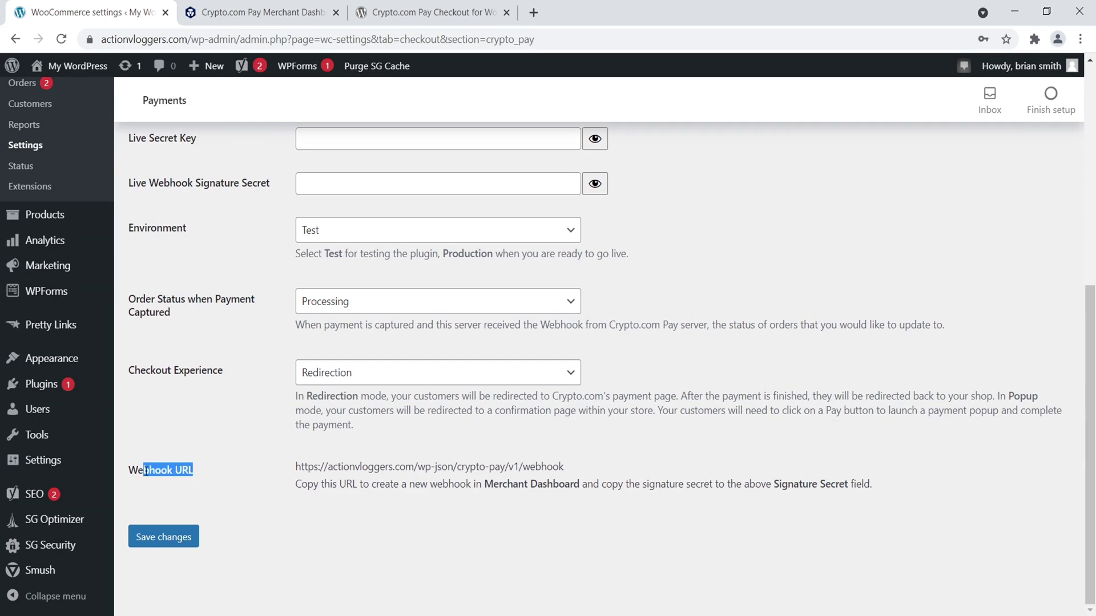
{"action": "scroll", "coordinate": [254, 303], "scroll_direction": "up", "scroll_amount": 7}
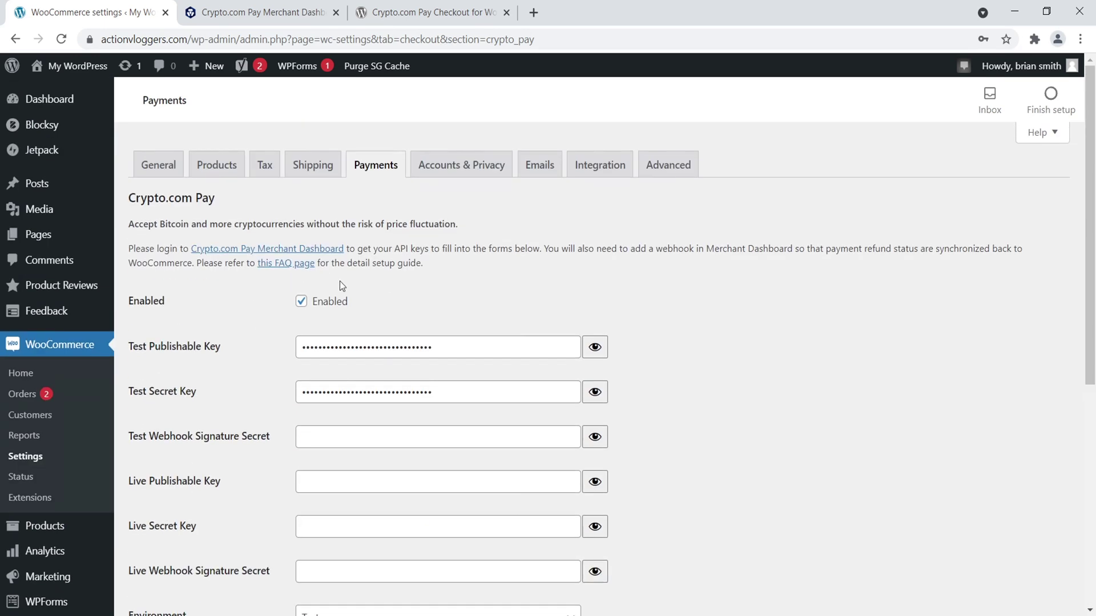
{"action": "scroll", "coordinate": [618, 254], "scroll_direction": "down", "scroll_amount": 7}
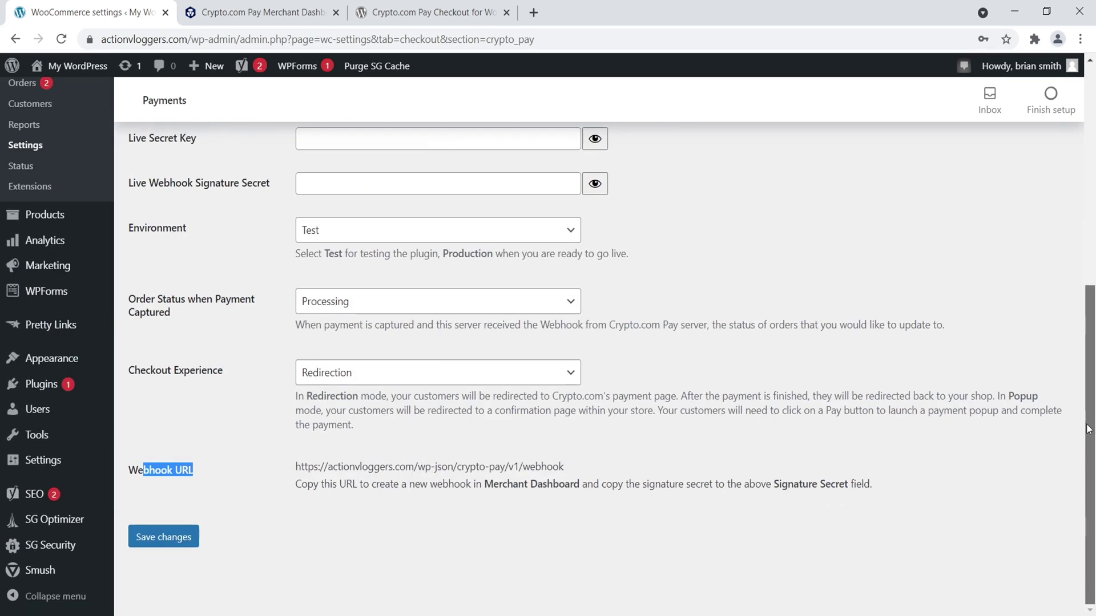
{"action": "left_click", "coordinate": [137, 465]}
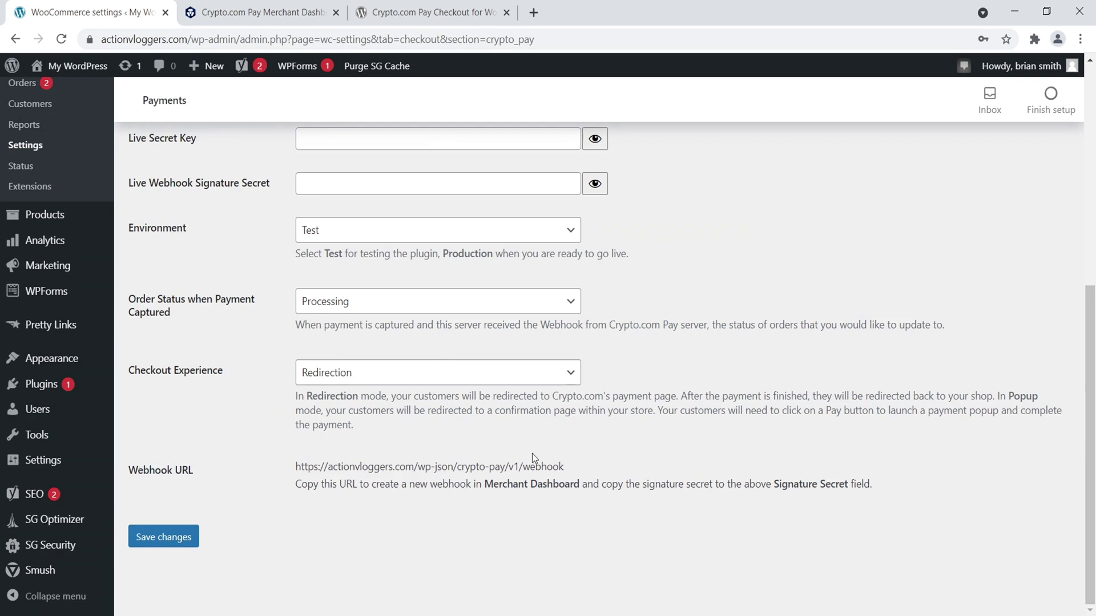
{"action": "left_click_drag", "start_coordinate": [568, 471], "coordinate": [295, 466]}
{"action": "right_click", "coordinate": [321, 464]}
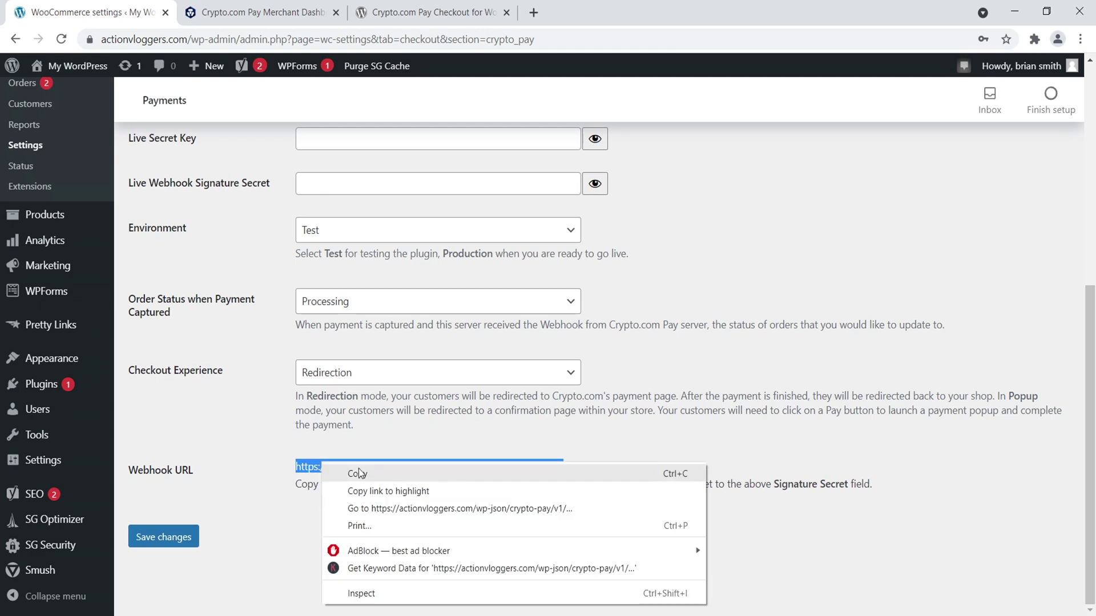
{"action": "left_click", "coordinate": [366, 474]}
- Try to add a webhook in the merchant dashboard with the copied payload URL and content type application/json
{"action": "left_click", "coordinate": [260, 12]}
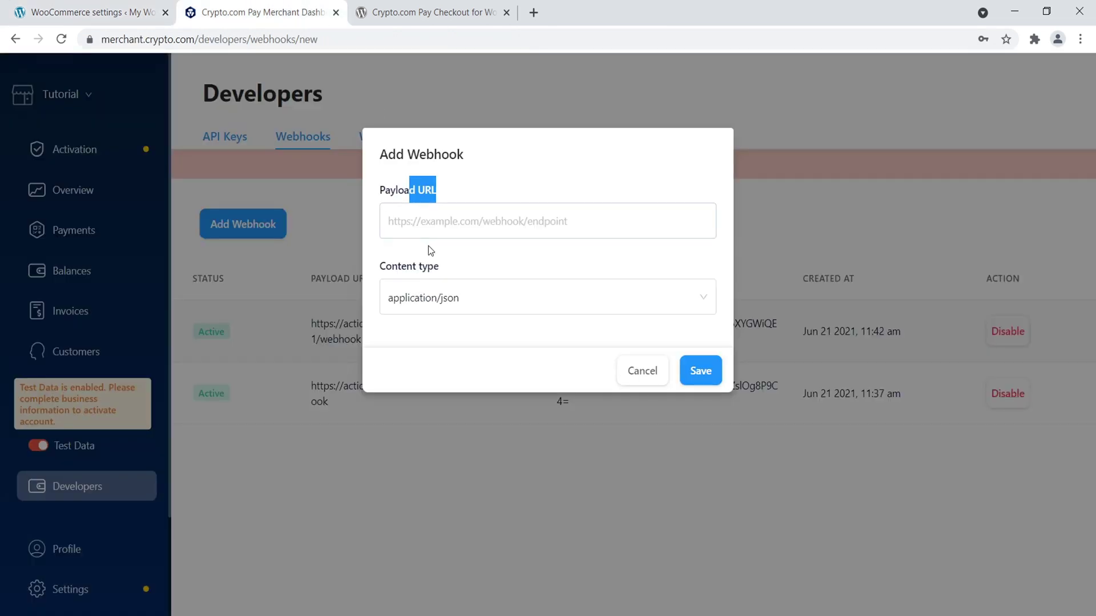
{"action": "left_click", "coordinate": [422, 227]}
{"action": "right_click", "coordinate": [422, 228]}
{"action": "left_click", "coordinate": [464, 332]}
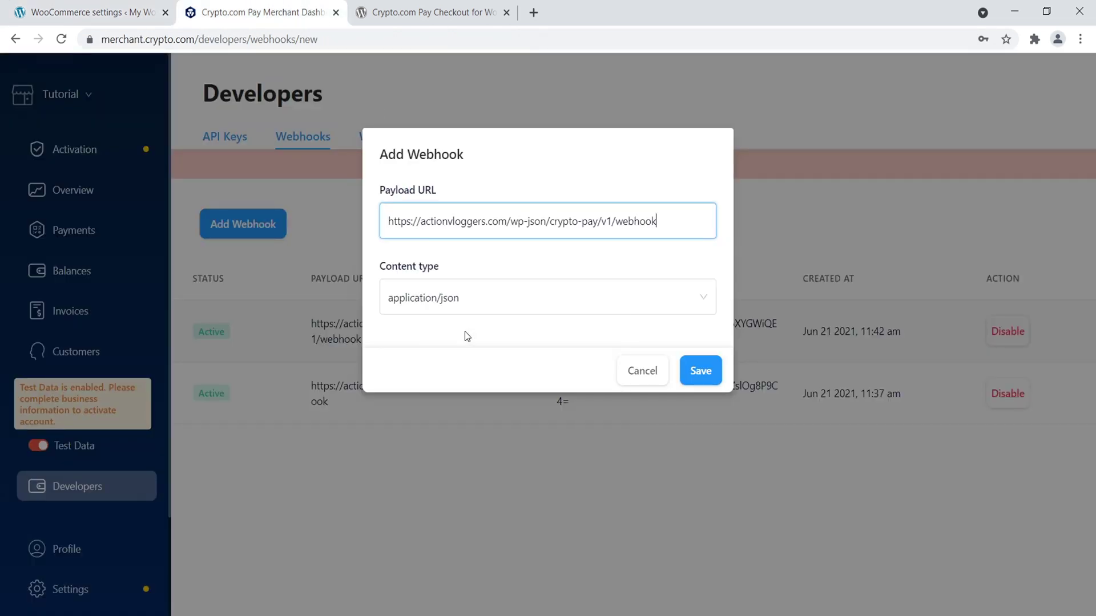
{"action": "left_click", "coordinate": [545, 308]}
{"action": "left_click", "coordinate": [544, 308]}
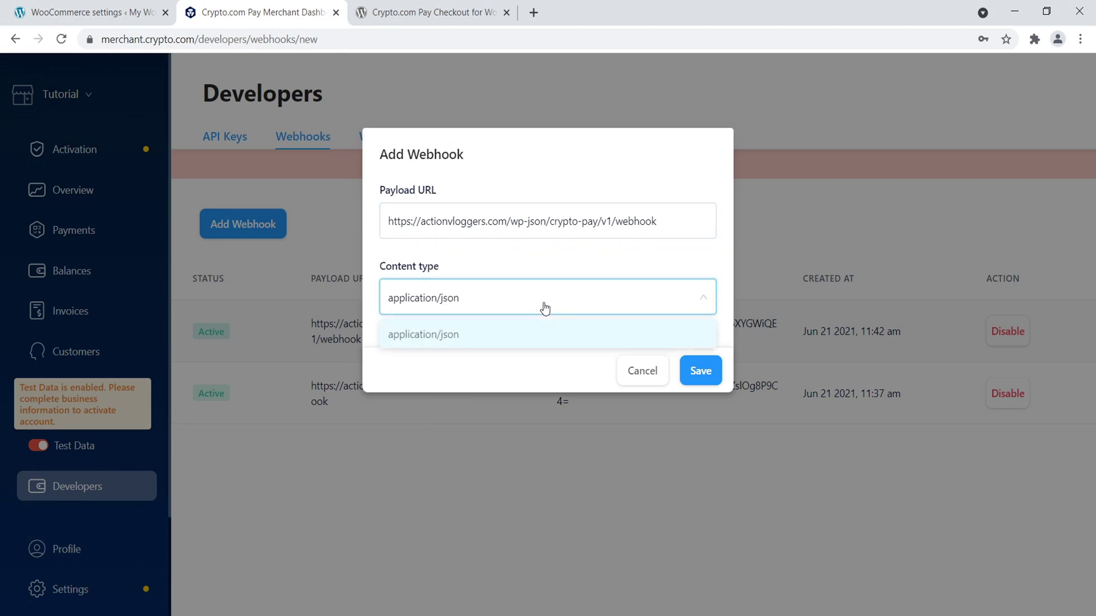
{"action": "left_click", "coordinate": [612, 266]}
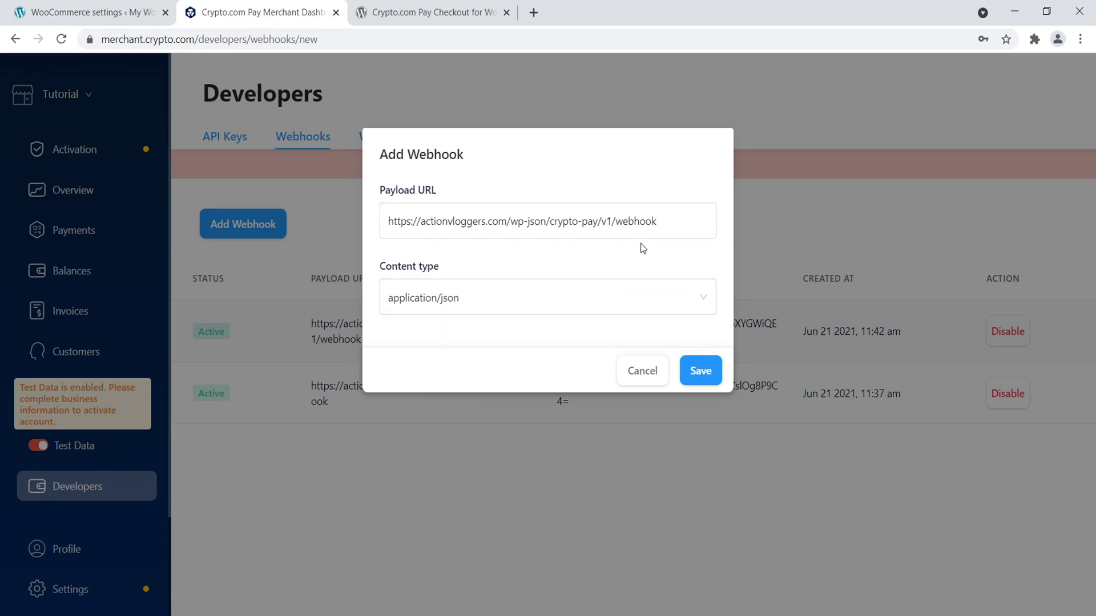
{"action": "left_click", "coordinate": [707, 372]}
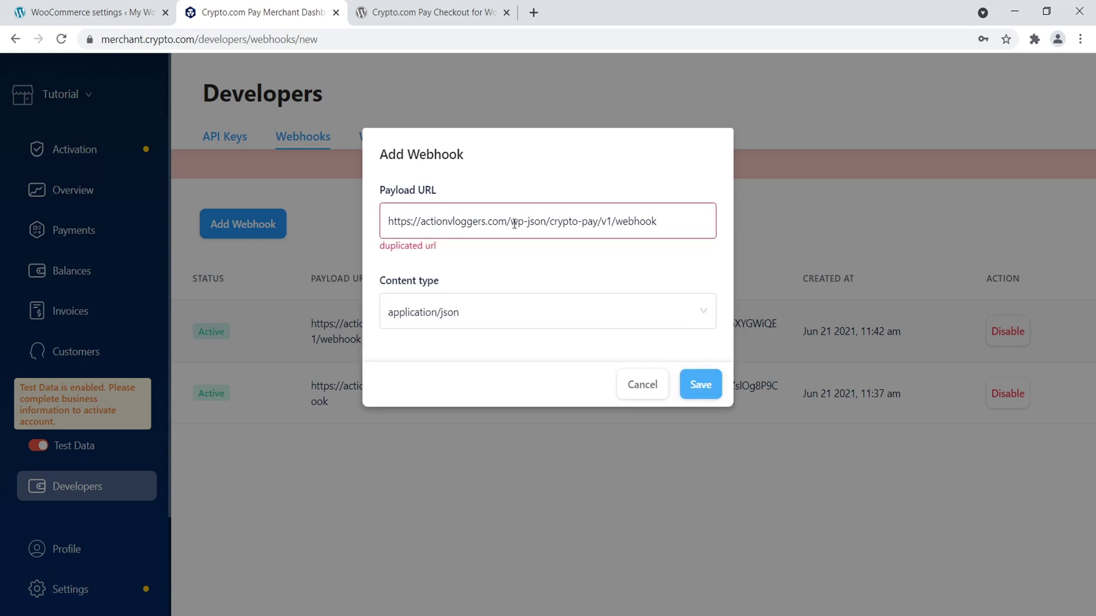
{"action": "left_click", "coordinate": [640, 388]}
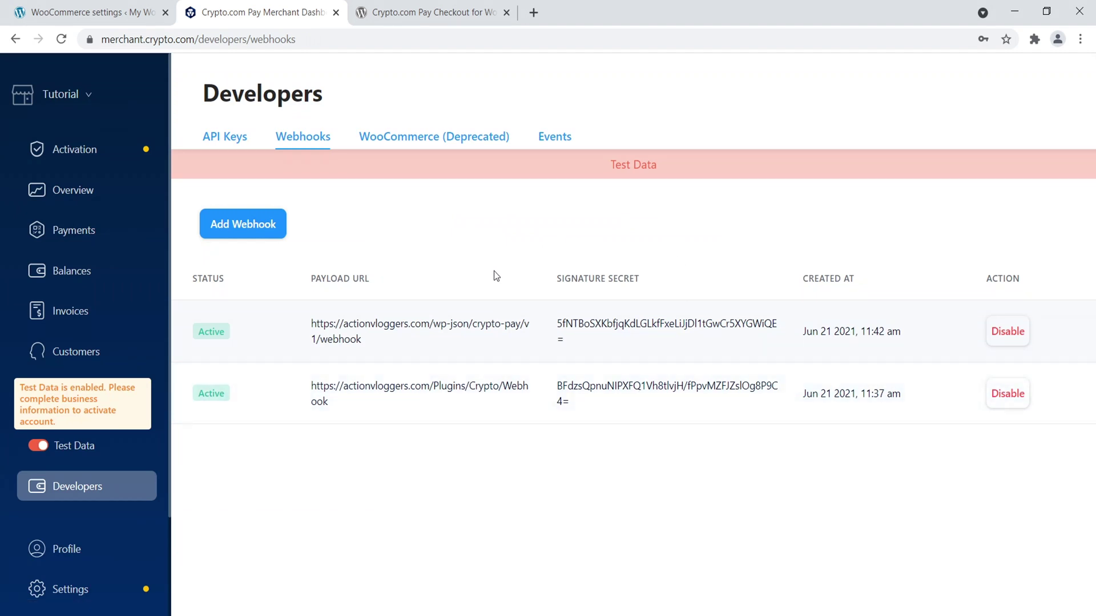
- Copy the signature secret of the existing webhook whose payload URL ends in wp-json/crypto-pay/v1/webhook
{"action": "left_click_drag", "start_coordinate": [580, 341], "coordinate": [561, 325]}
{"action": "right_click", "coordinate": [585, 324]}
{"action": "left_click", "coordinate": [618, 335]}
- Paste the signature secret into the Test Webhook Signature Secret field of the WooCommerce Crypto.com Pay settings and save the changes
{"action": "left_click", "coordinate": [106, 7]}
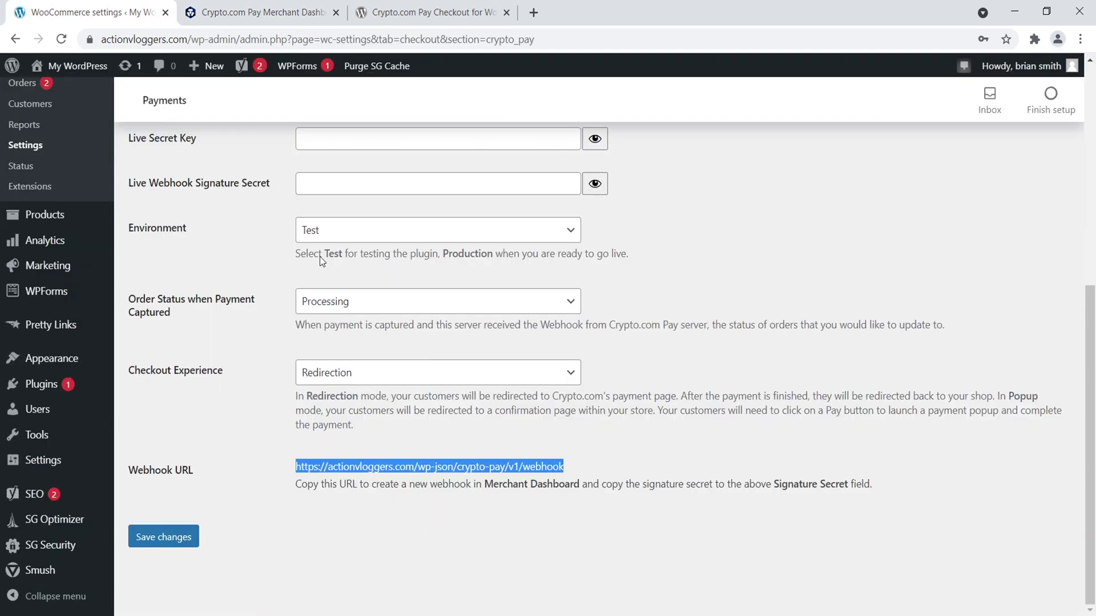
{"action": "scroll", "coordinate": [320, 256], "scroll_direction": "up", "scroll_amount": 5}
{"action": "left_click", "coordinate": [341, 346]}
{"action": "scroll", "coordinate": [340, 350], "scroll_direction": "up", "scroll_amount": 1}
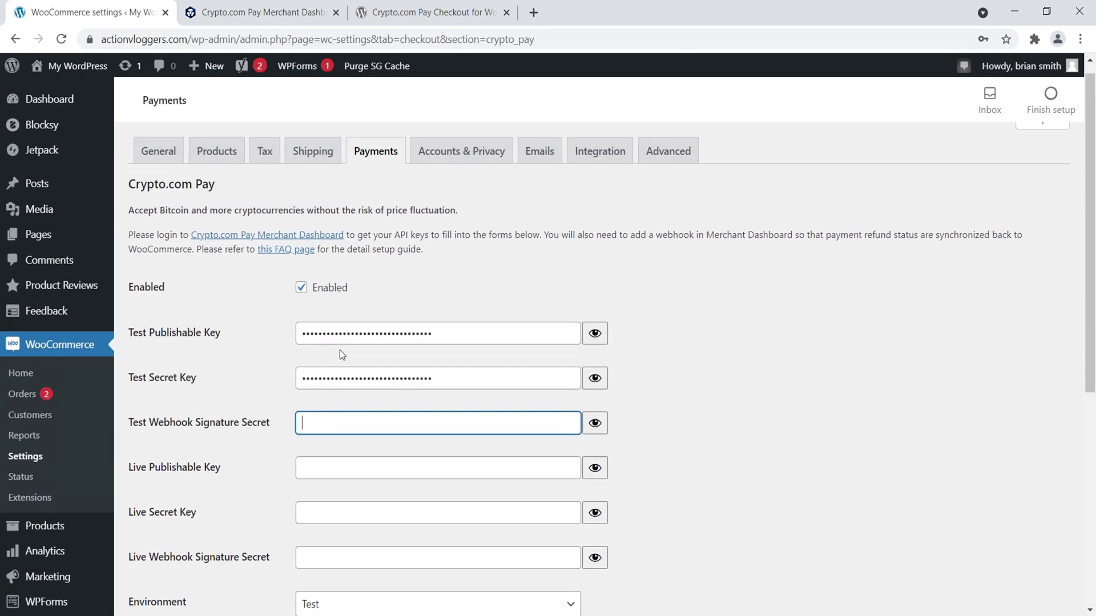
{"action": "right_click", "coordinate": [333, 426]}
{"action": "left_click", "coordinate": [400, 285]}
{"action": "left_click", "coordinate": [773, 367]}
{"action": "scroll", "coordinate": [778, 349], "scroll_direction": "down", "scroll_amount": 6}
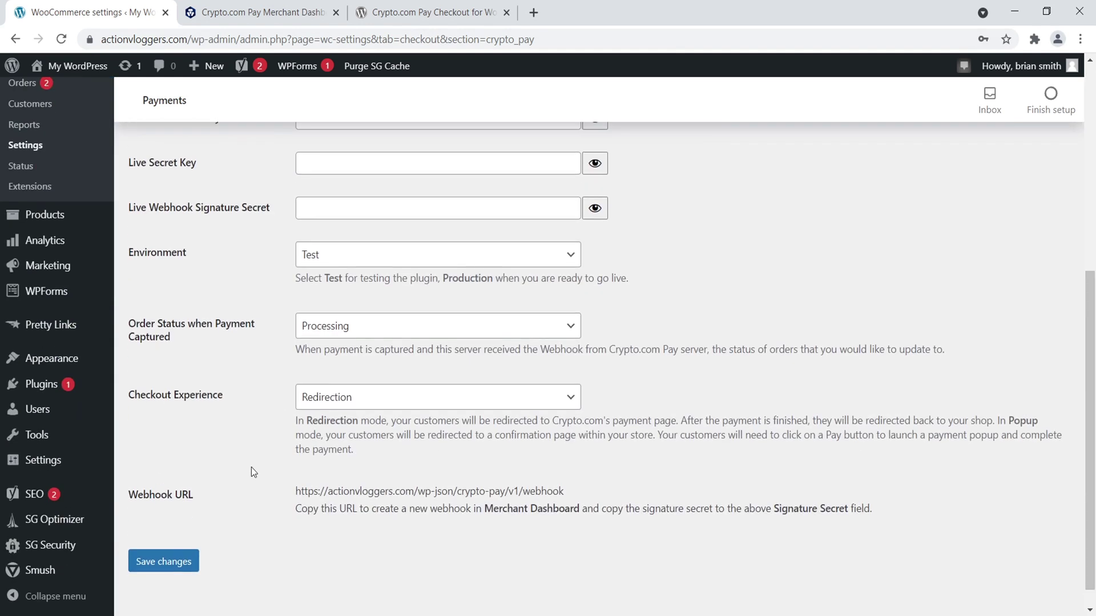
{"action": "left_click", "coordinate": [172, 562]}
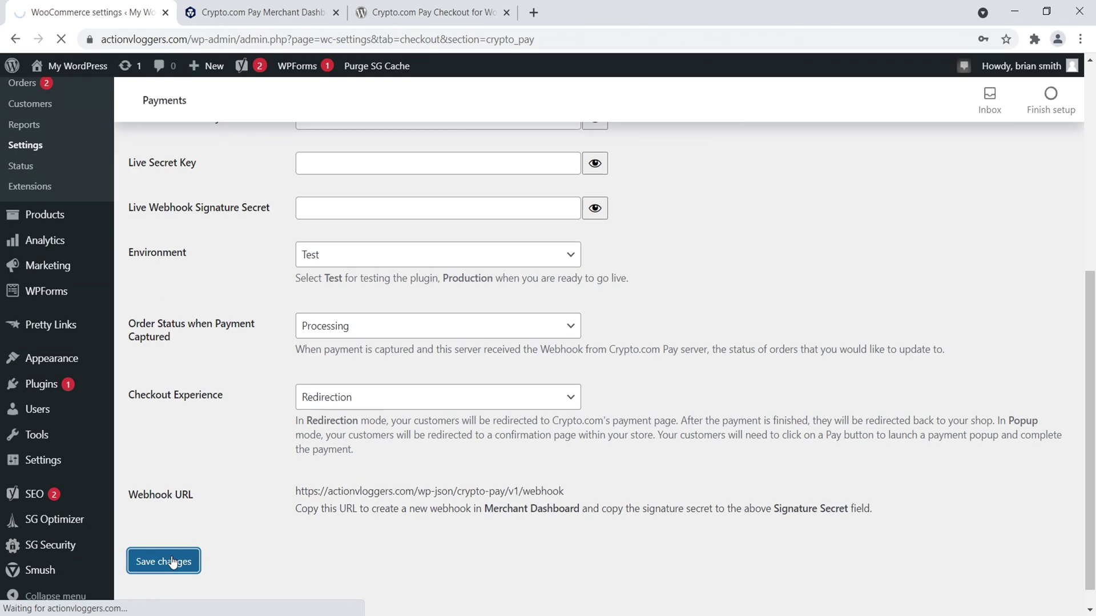
- Check the Environment options in the Crypto.com Pay settings and the Test Data switch in the merchant dashboard
{"action": "scroll", "coordinate": [1087, 371], "scroll_direction": "down", "scroll_amount": 4}
{"action": "scroll", "coordinate": [1087, 372], "scroll_direction": "down", "scroll_amount": 2}
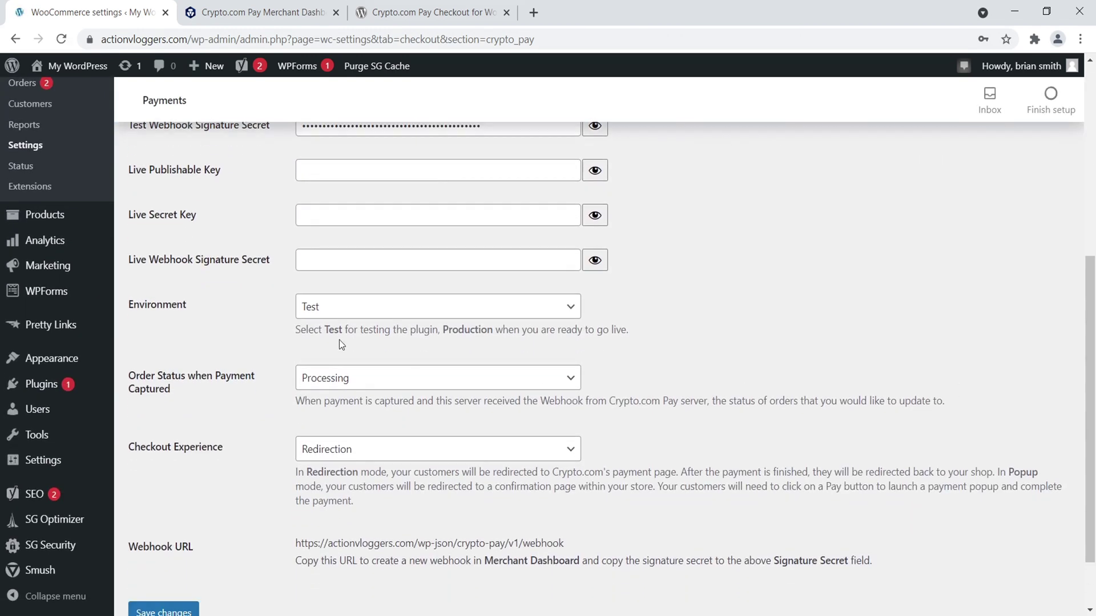
{"action": "left_click", "coordinate": [348, 307]}
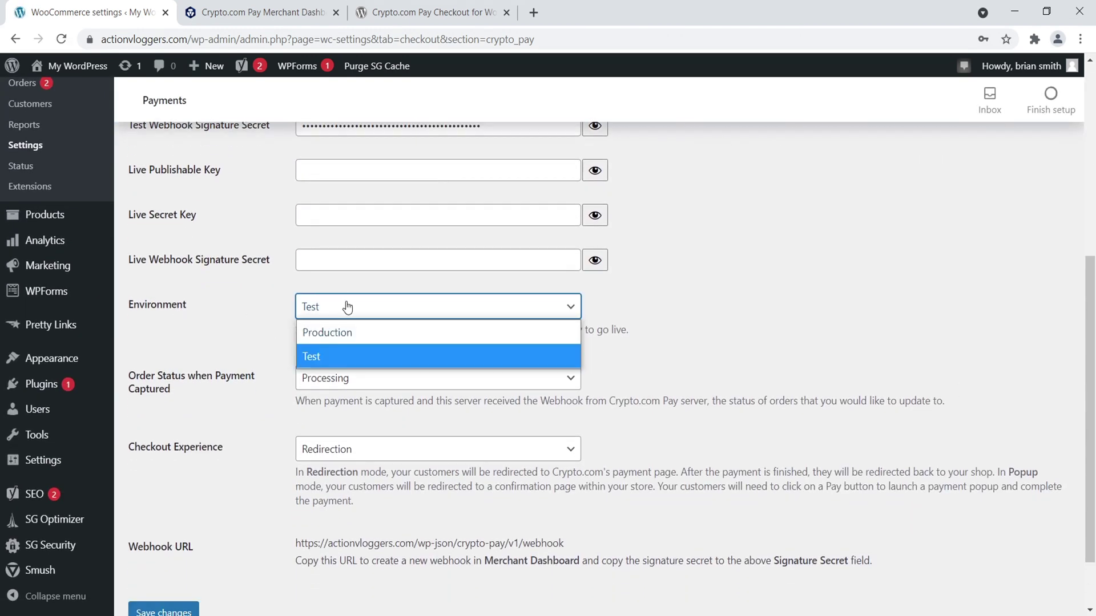
{"action": "left_click", "coordinate": [283, 357]}
{"action": "left_click", "coordinate": [263, 12]}
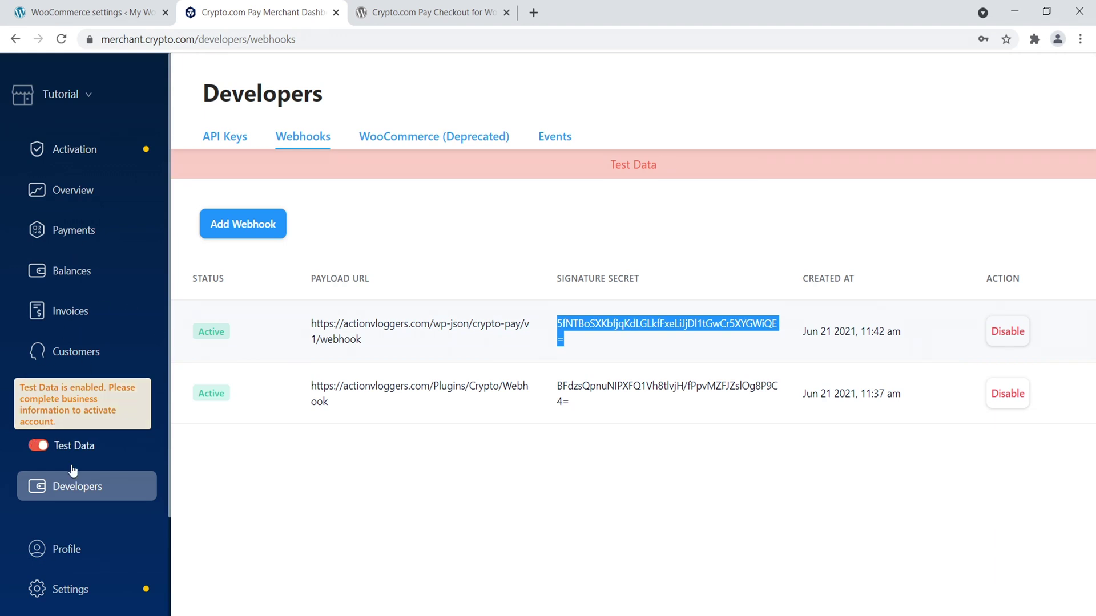
{"action": "left_click", "coordinate": [508, 254]}
{"action": "left_click", "coordinate": [92, 12]}
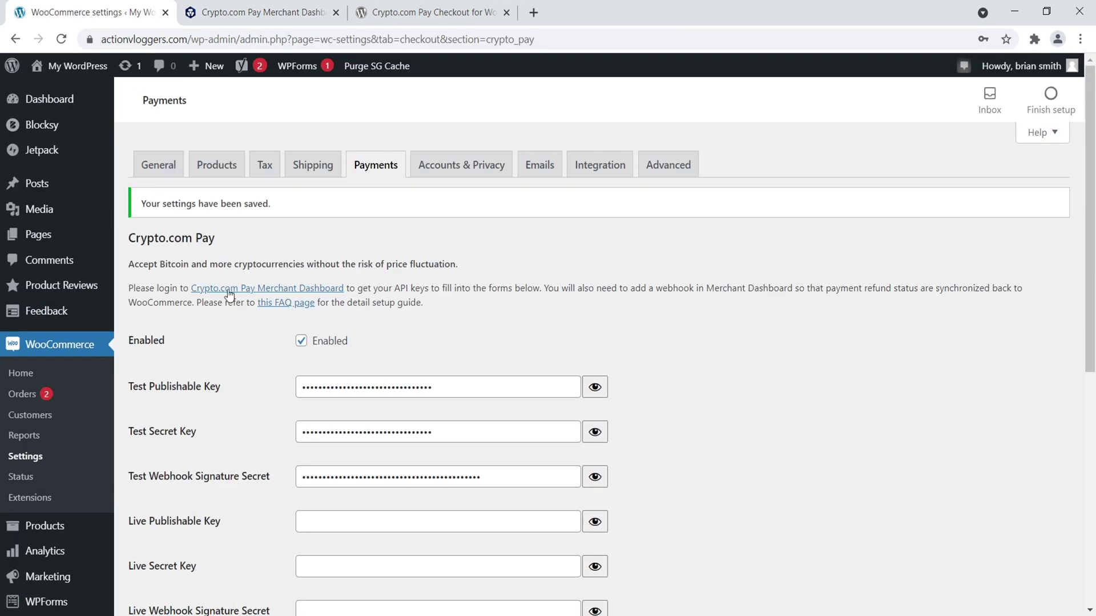
- Open the store's front end in a new browser tab and look through the home page
{"action": "right_click", "coordinate": [71, 68]}
{"action": "key", "text": "Escape"}
{"action": "middle_click", "coordinate": [97, 65]}
{"action": "left_click", "coordinate": [244, 6]}
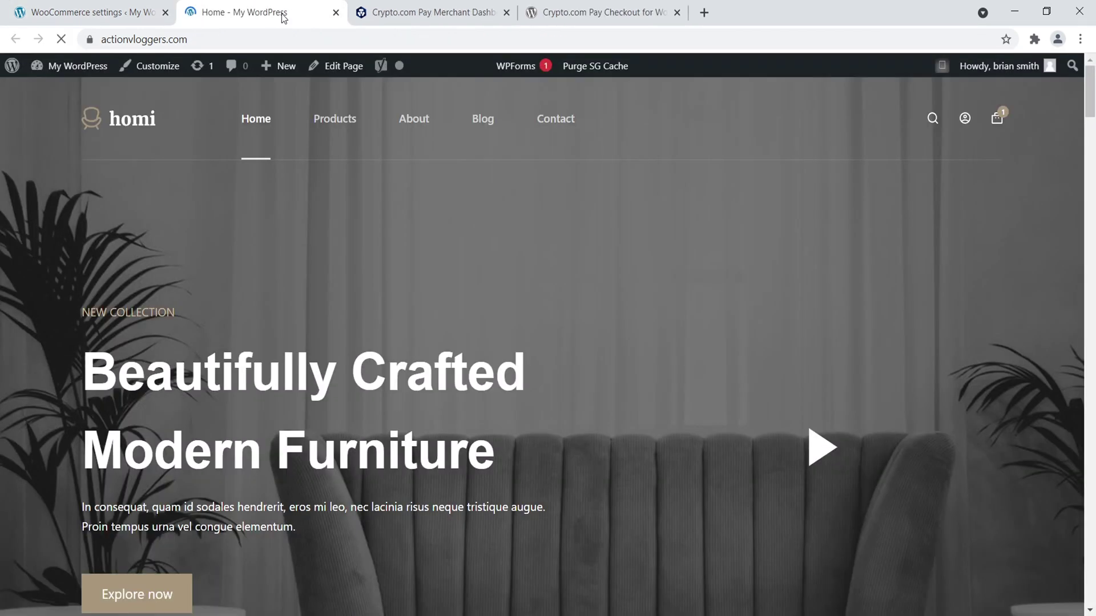
{"action": "left_click_drag", "start_coordinate": [1091, 89], "coordinate": [1092, 177]}
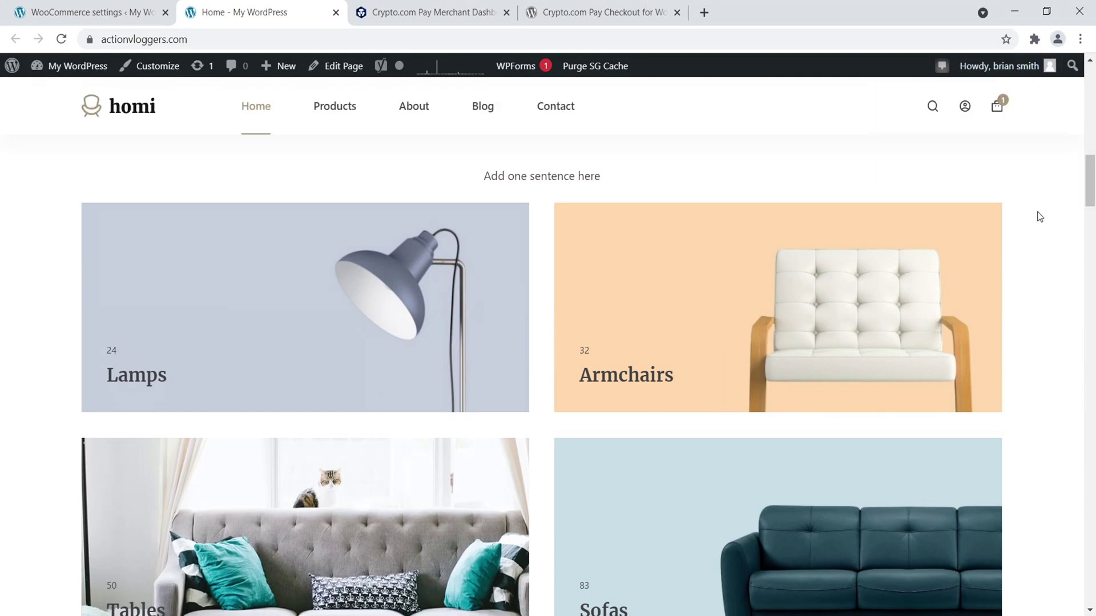
- View the cart containing the Modern chair and proceed to checkout to reach the payment methods
{"action": "mouse_move", "coordinate": [996, 115]}
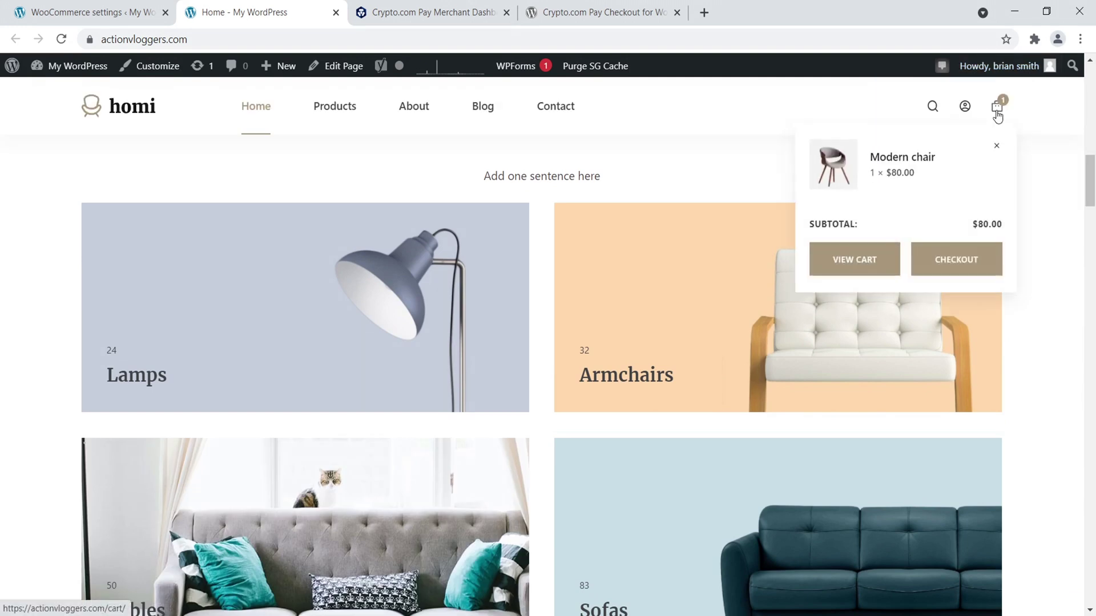
{"action": "left_click", "coordinate": [869, 259]}
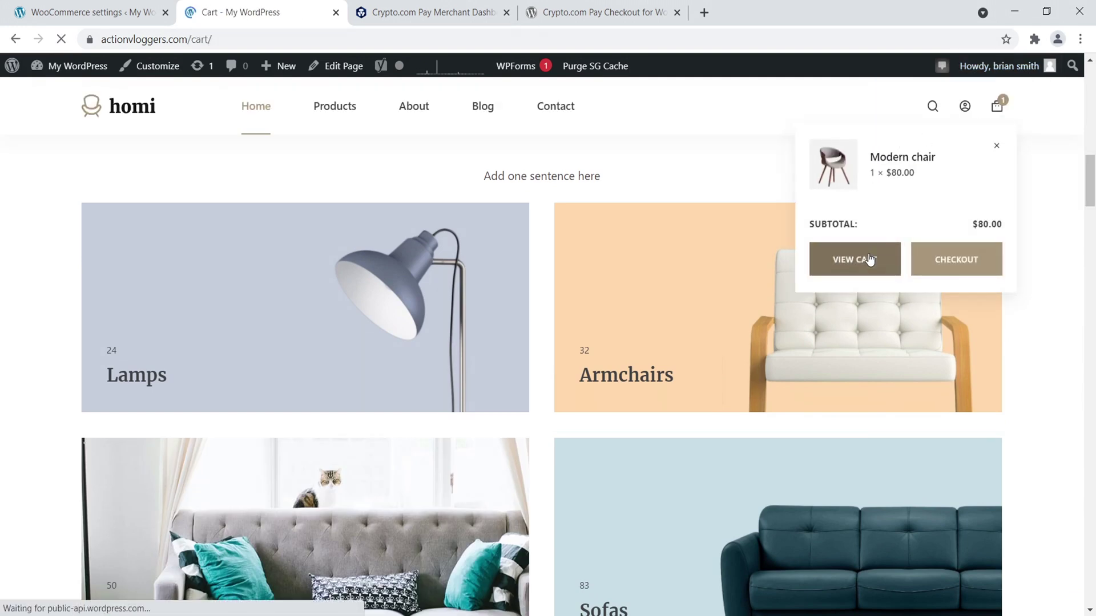
{"action": "scroll", "coordinate": [1094, 133], "scroll_direction": "down", "scroll_amount": 5}
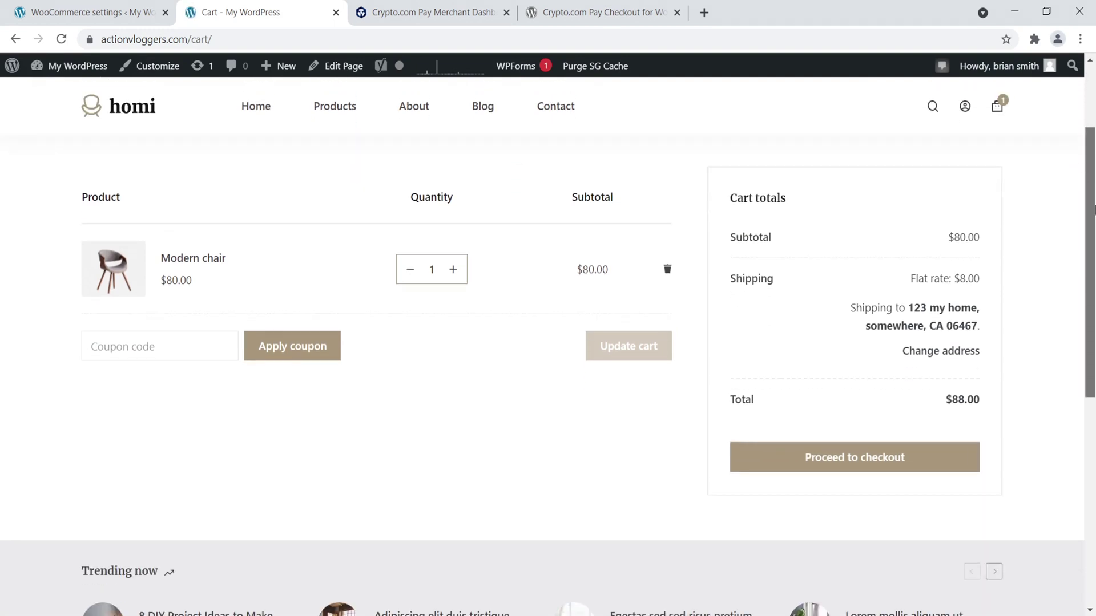
{"action": "left_click", "coordinate": [886, 309]}
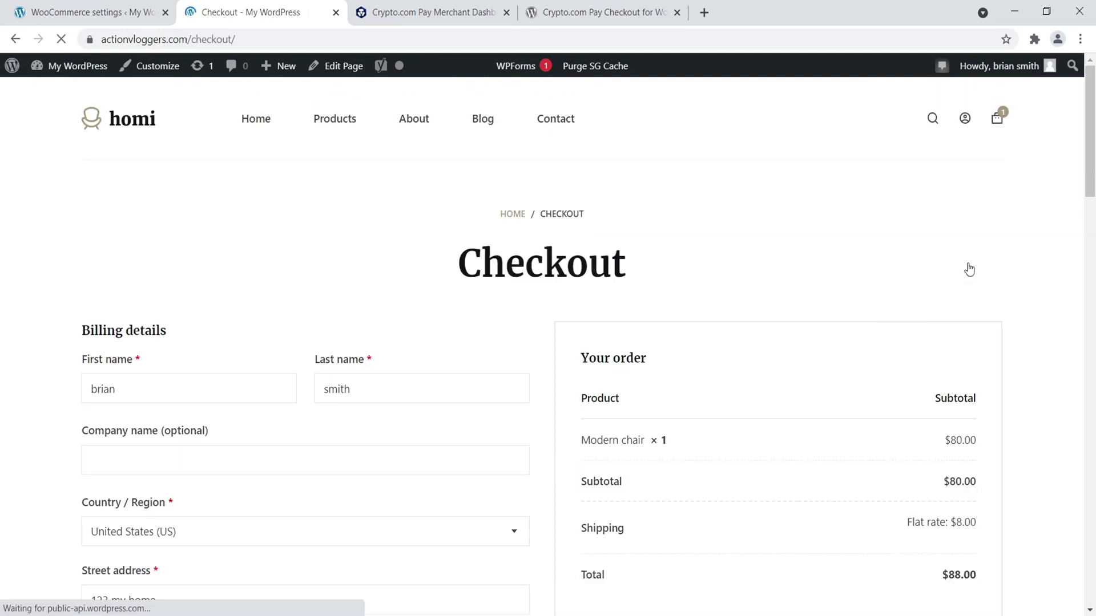
{"action": "scroll", "coordinate": [1094, 143], "scroll_direction": "down", "scroll_amount": 7}
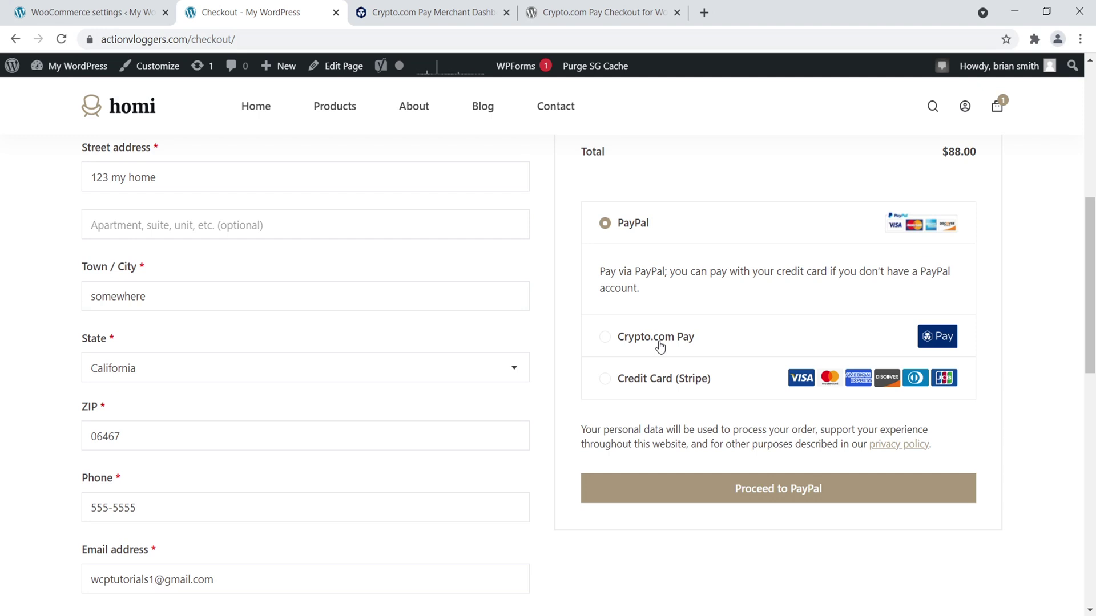
- Choose Crypto.com Pay as the payment method and place the order
{"action": "left_click", "coordinate": [606, 337]}
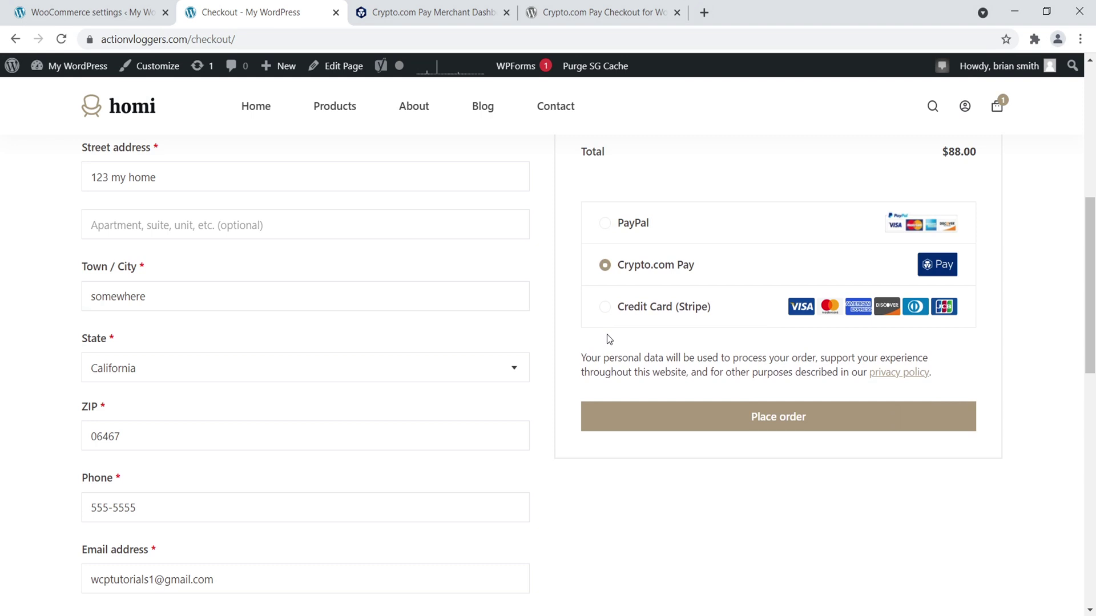
{"action": "left_click", "coordinate": [759, 418]}
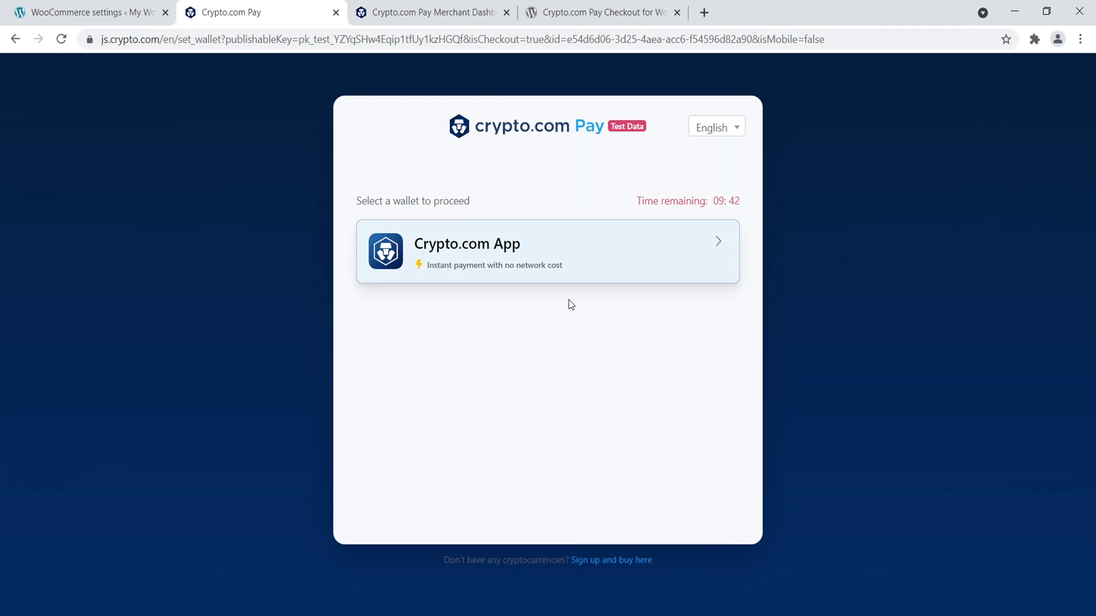
- Go back from the wallet selection to the checkout page and place the Crypto.com Pay order again
{"action": "left_click", "coordinate": [15, 39]}
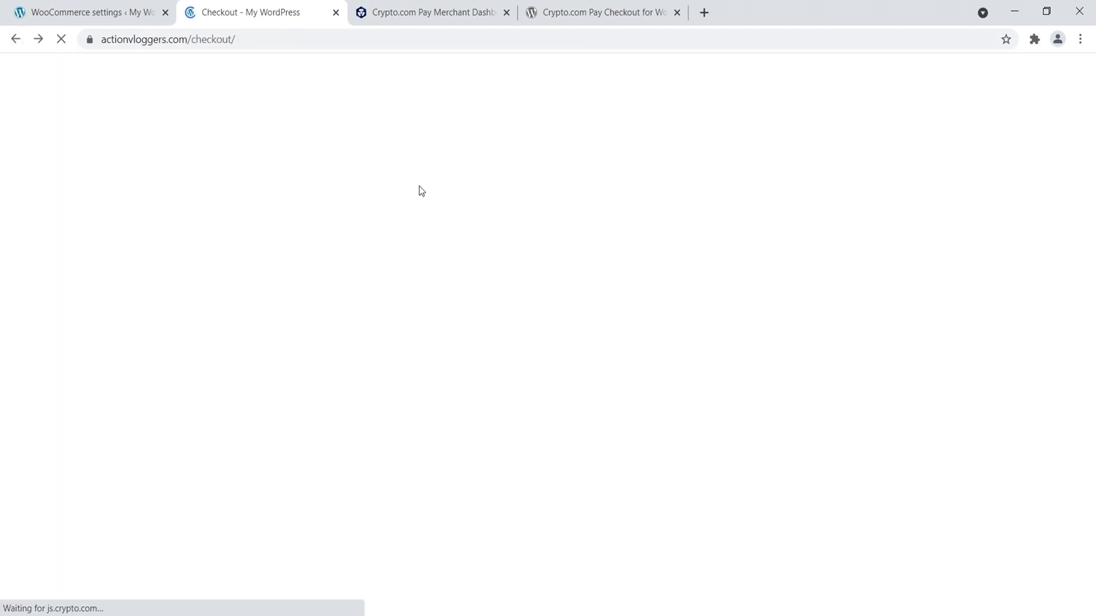
{"action": "scroll", "coordinate": [833, 258], "scroll_direction": "up", "scroll_amount": 1}
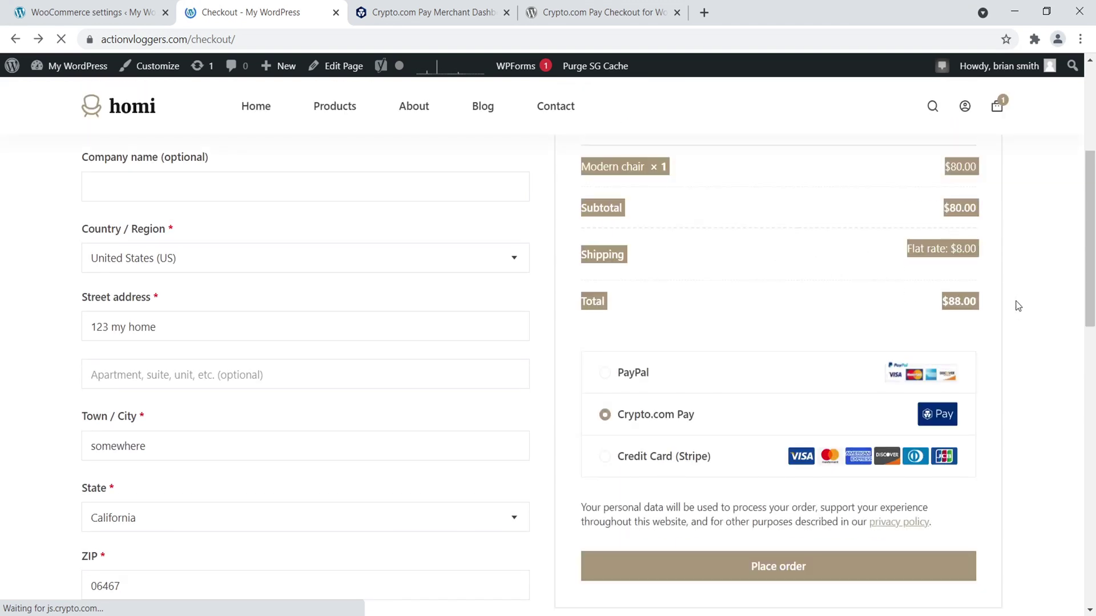
{"action": "scroll", "coordinate": [636, 283], "scroll_direction": "down", "scroll_amount": 2}
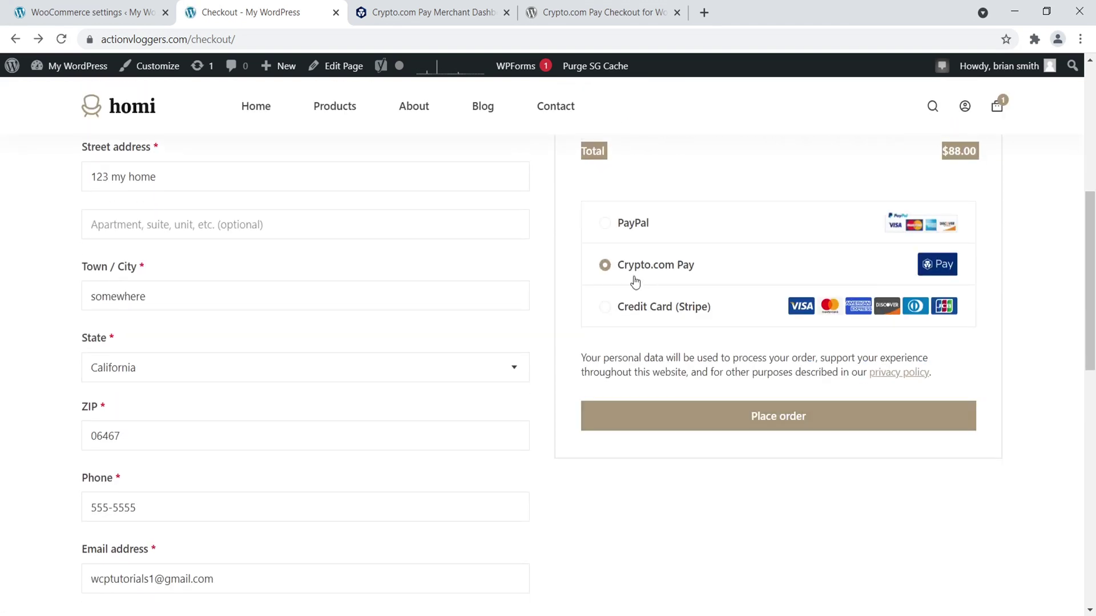
{"action": "left_click", "coordinate": [709, 417]}
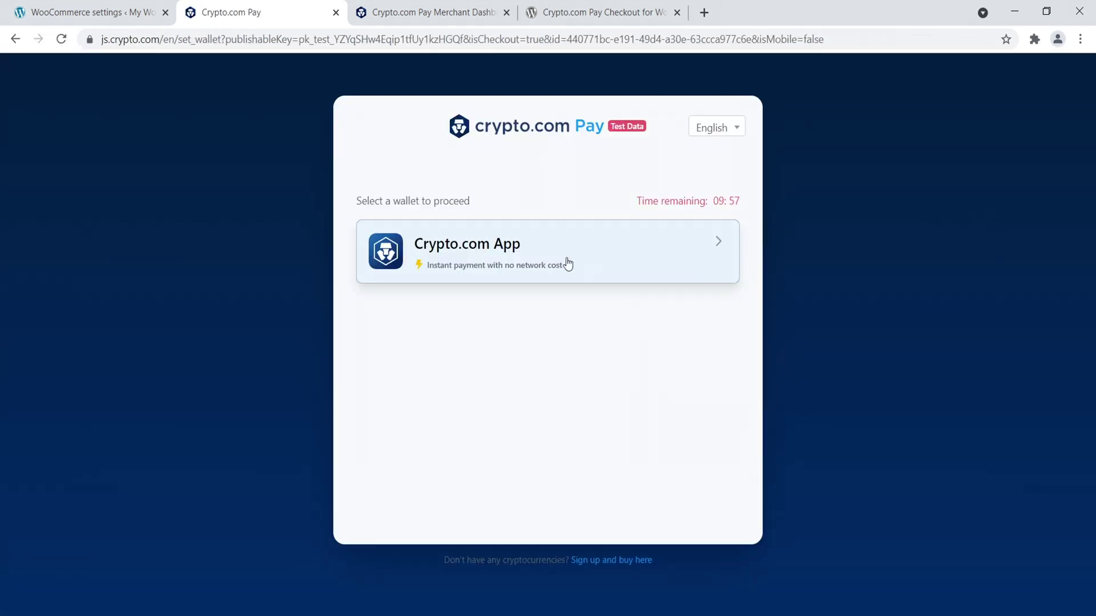
- Pay for the order with the Crypto.com App wallet by completing and approving the test payment
{"action": "left_click", "coordinate": [517, 257]}
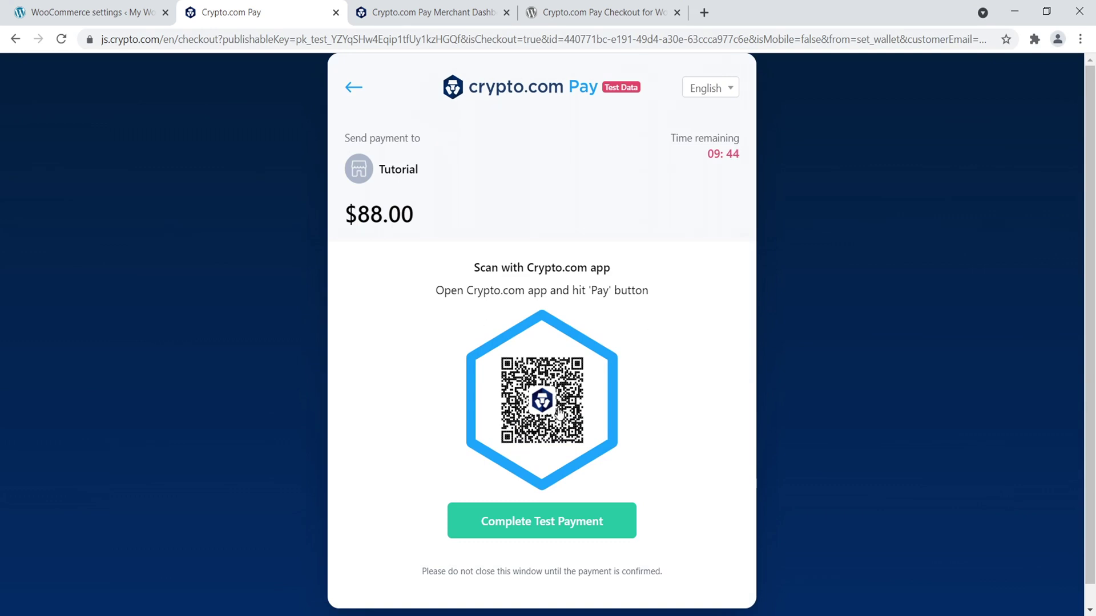
{"action": "left_click_drag", "start_coordinate": [497, 268], "coordinate": [587, 268]}
{"action": "left_click_drag", "start_coordinate": [444, 291], "coordinate": [613, 297]}
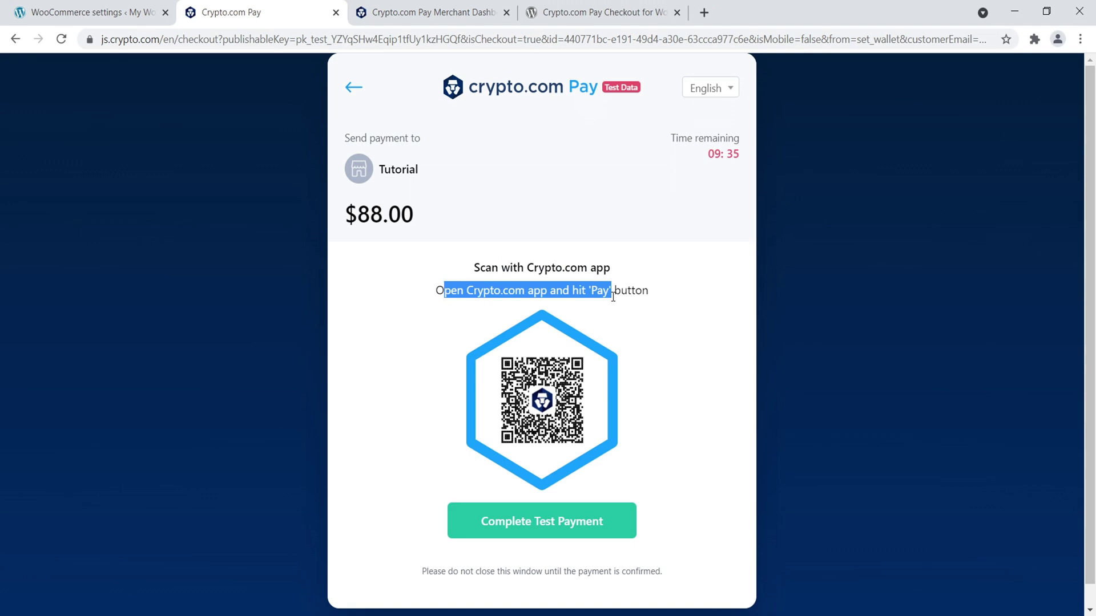
{"action": "left_click", "coordinate": [520, 528]}
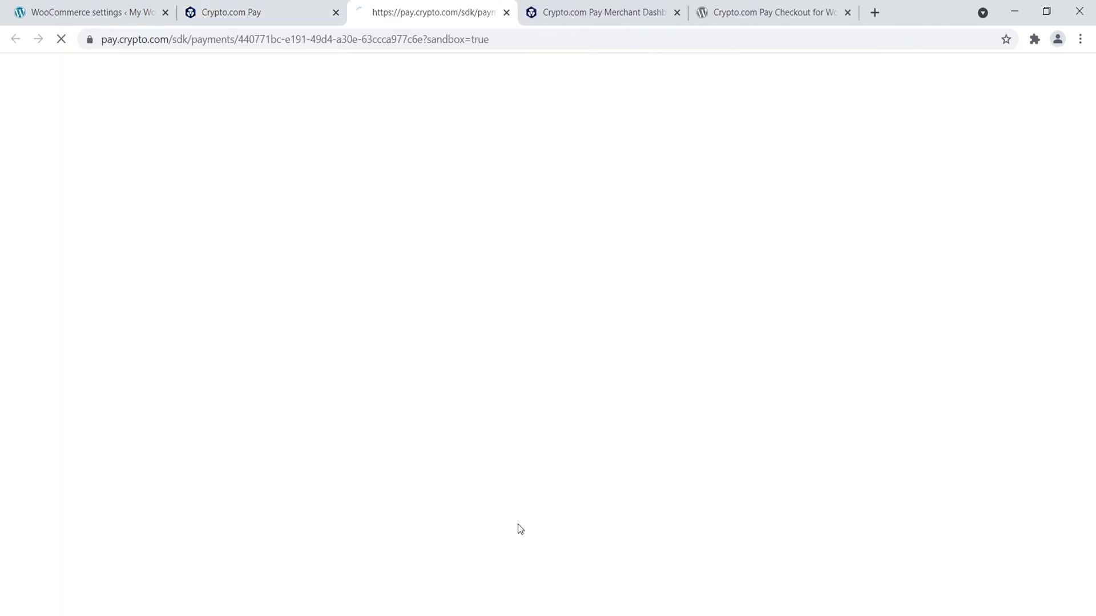
{"action": "left_click", "coordinate": [561, 147]}
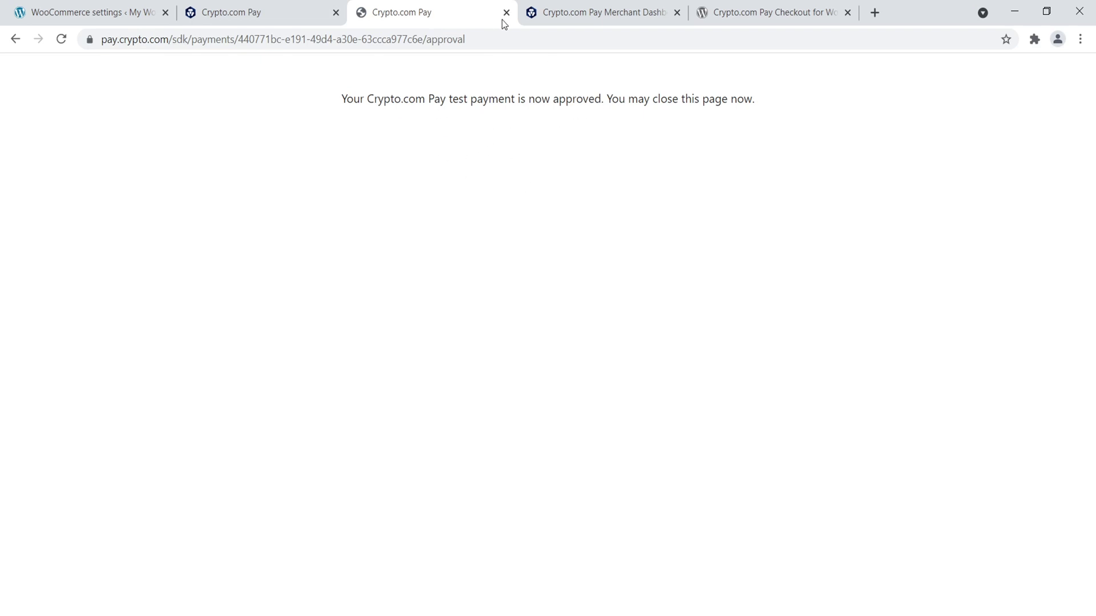
- Return to the Crypto.com Pay checkout and review the payment status and the store's order confirmation page
{"action": "left_click", "coordinate": [244, 11]}
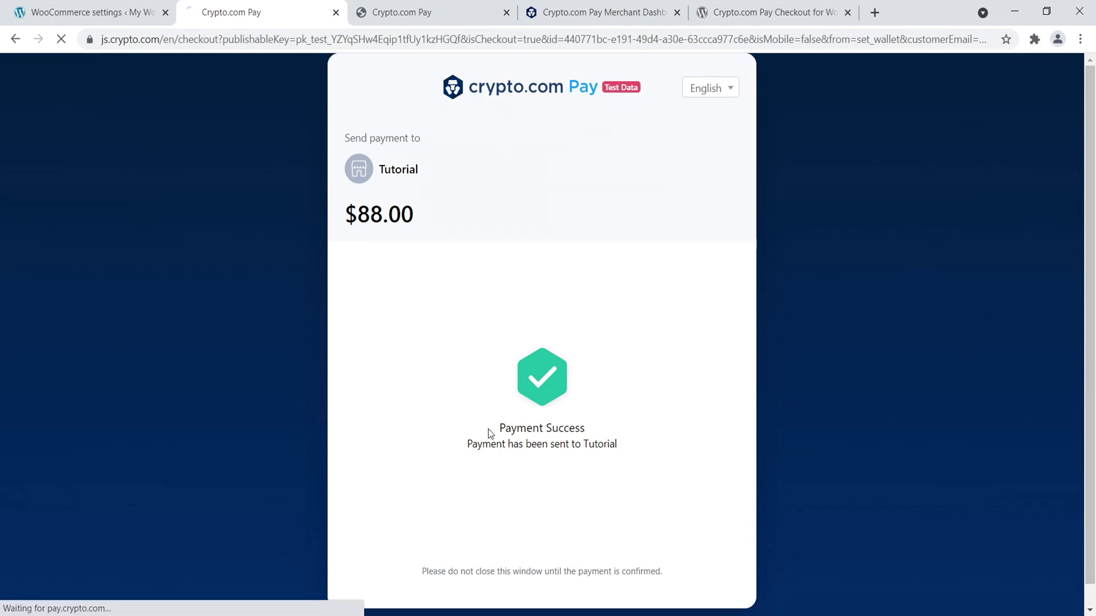
{"action": "left_click_drag", "start_coordinate": [489, 431], "coordinate": [613, 435]}
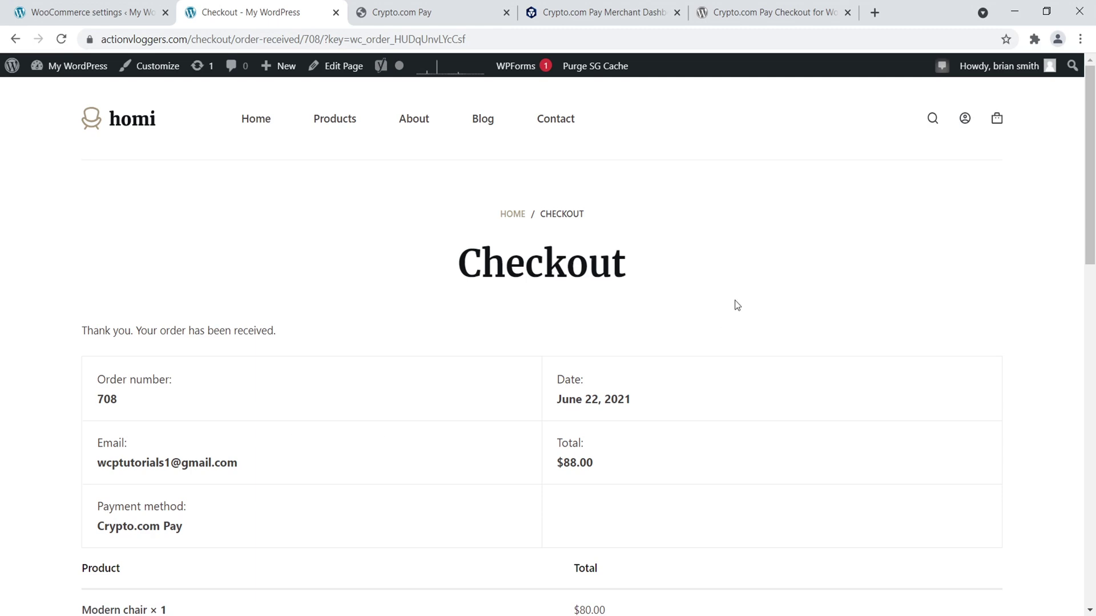
{"action": "left_click_drag", "start_coordinate": [1091, 194], "coordinate": [1091, 342]}
{"action": "left_click_drag", "start_coordinate": [1091, 342], "coordinate": [1091, 279]}
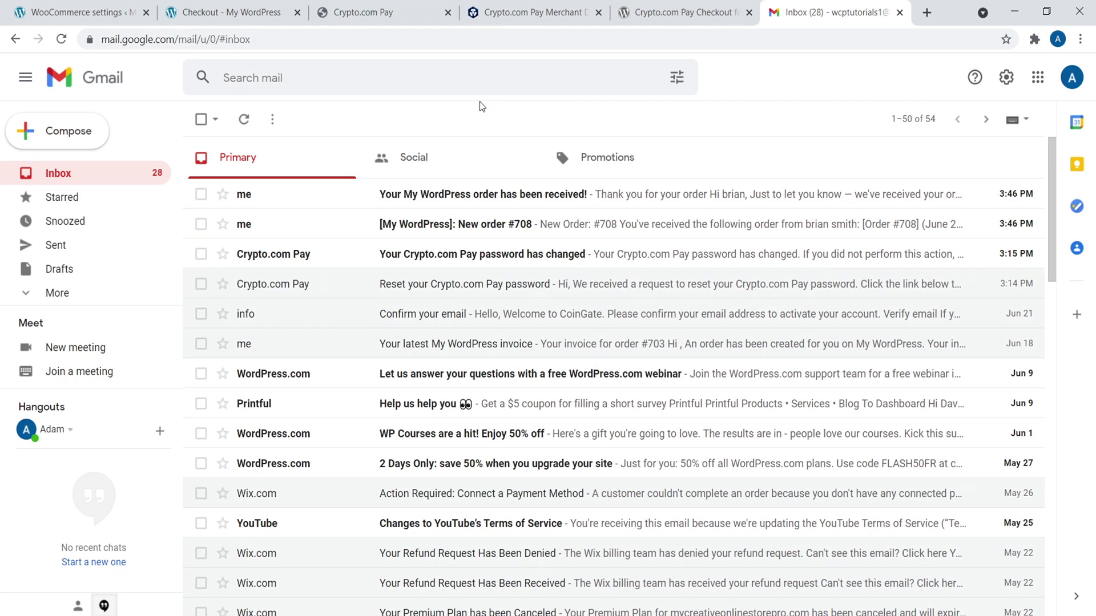
- Switch to Gmail and open the "Your My WordPress order has been received!" email
{"action": "left_click", "coordinate": [536, 195]}
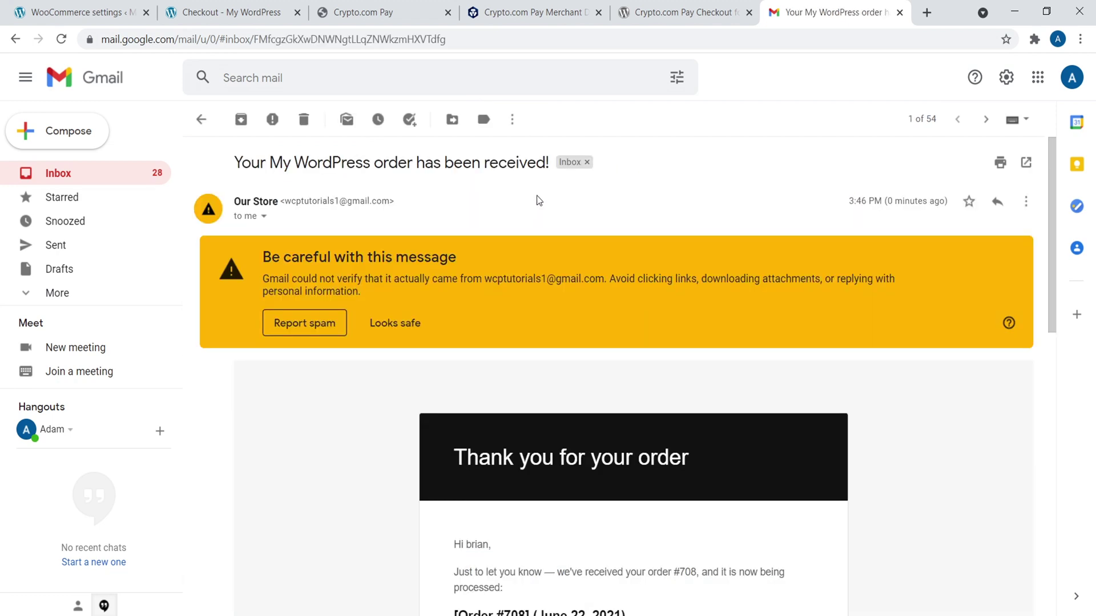
- Mark the order confirmation email as looking safe and read through its order details
{"action": "left_click", "coordinate": [386, 324]}
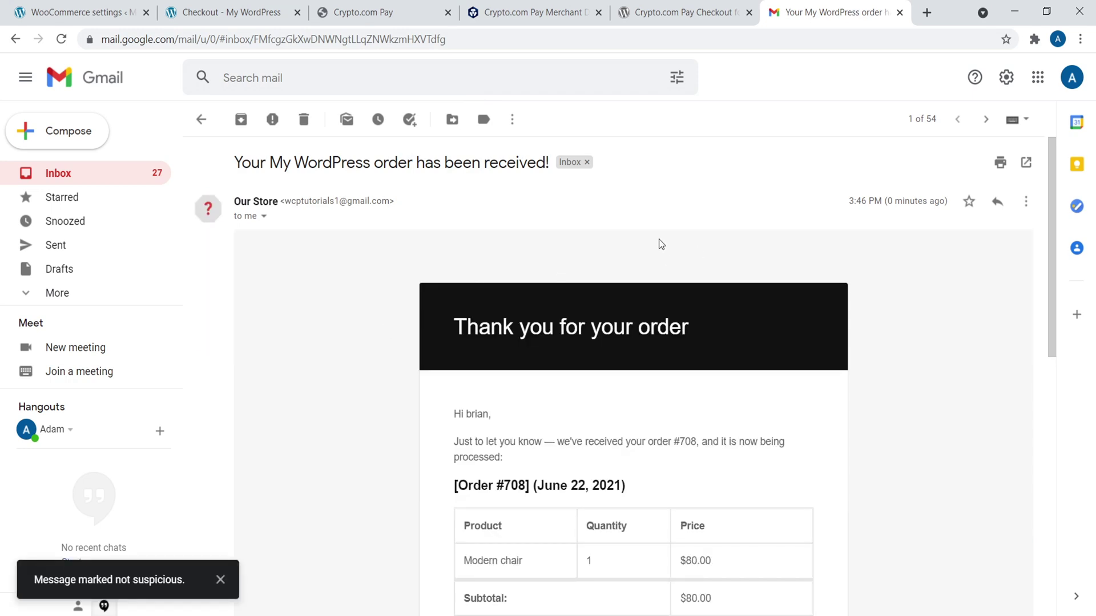
{"action": "scroll", "coordinate": [625, 246], "scroll_direction": "down", "scroll_amount": 6}
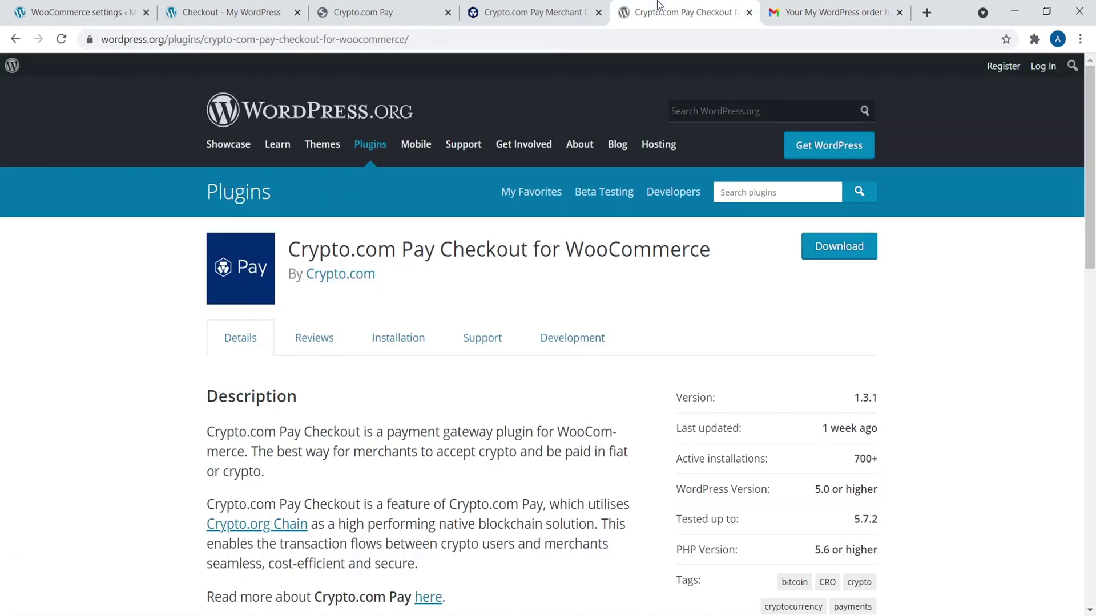
- Return to the Crypto.com Pay Checkout plugin page and read the final step of the customer's user journey
{"action": "left_click", "coordinate": [679, 12]}
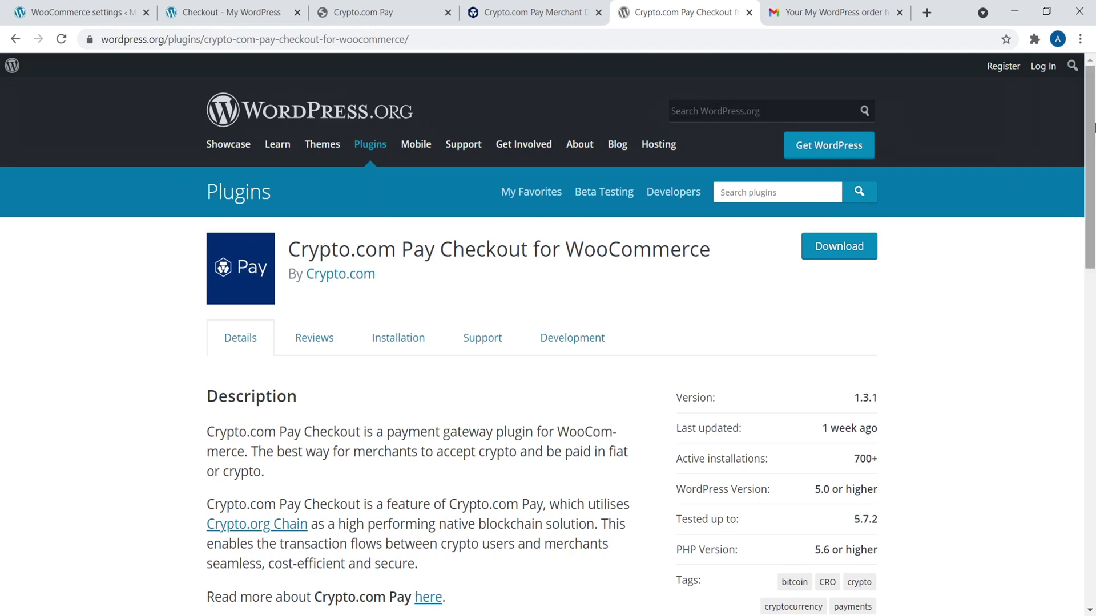
{"action": "left_click_drag", "start_coordinate": [1091, 122], "coordinate": [1093, 142]}
{"action": "scroll", "coordinate": [1093, 197], "scroll_direction": "down", "scroll_amount": 7}
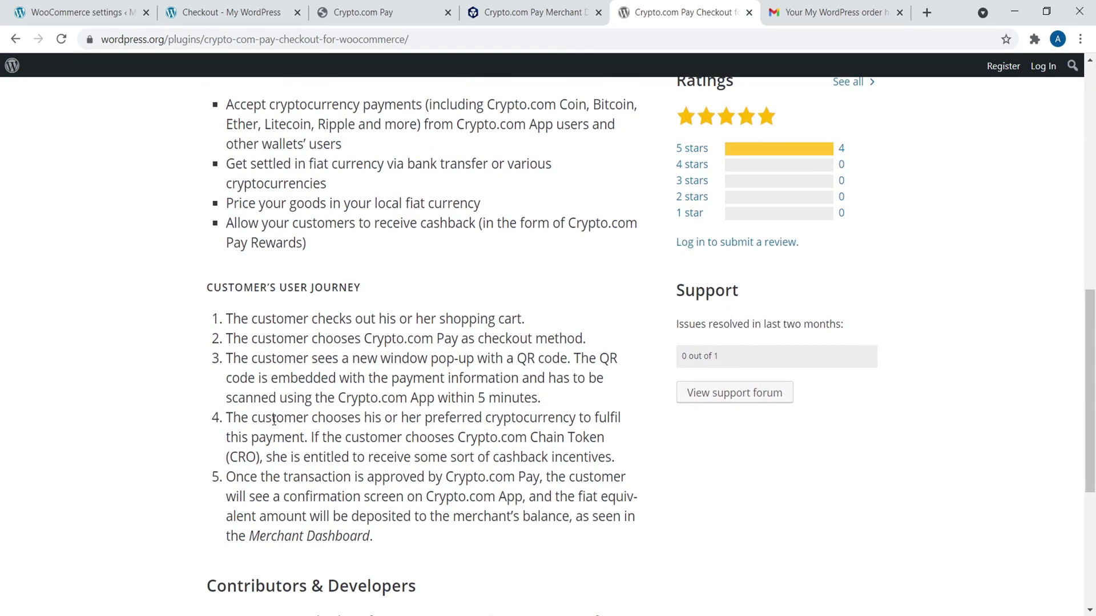
{"action": "left_click_drag", "start_coordinate": [243, 477], "coordinate": [530, 477]}
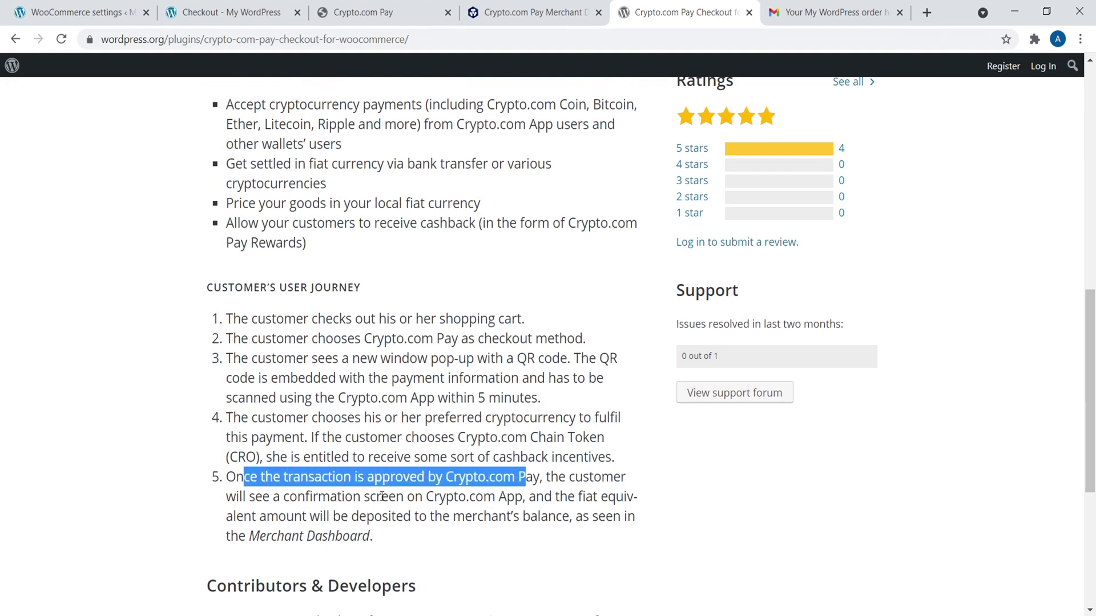
{"action": "left_click_drag", "start_coordinate": [273, 496], "coordinate": [620, 508]}
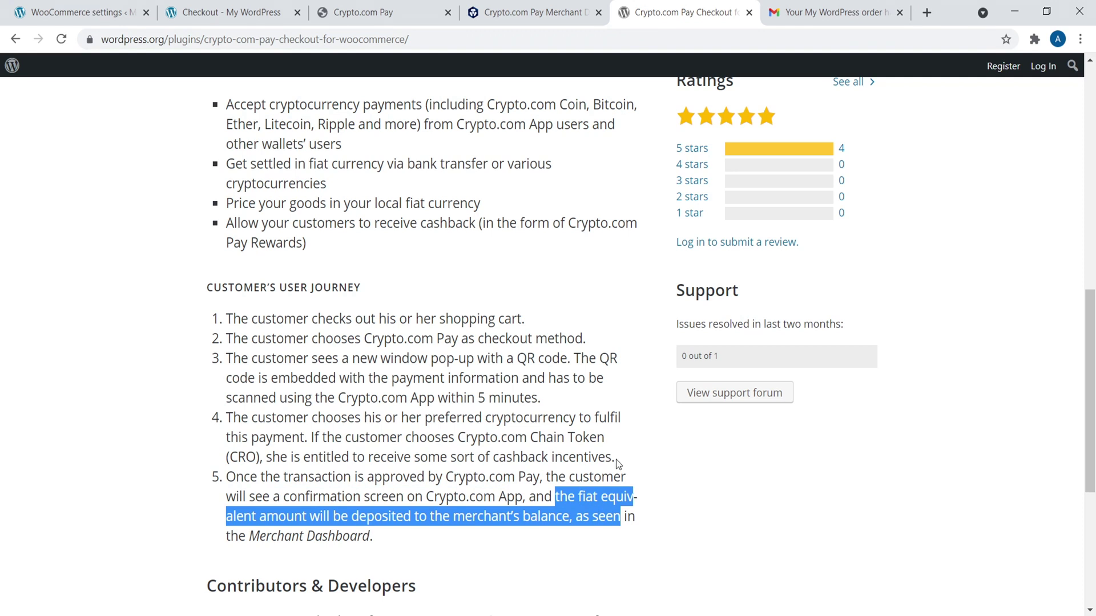
- Go to the Crypto.com merchant dashboard, examine the Overview figures for today, and open the account Activation page
{"action": "left_click", "coordinate": [375, 11]}
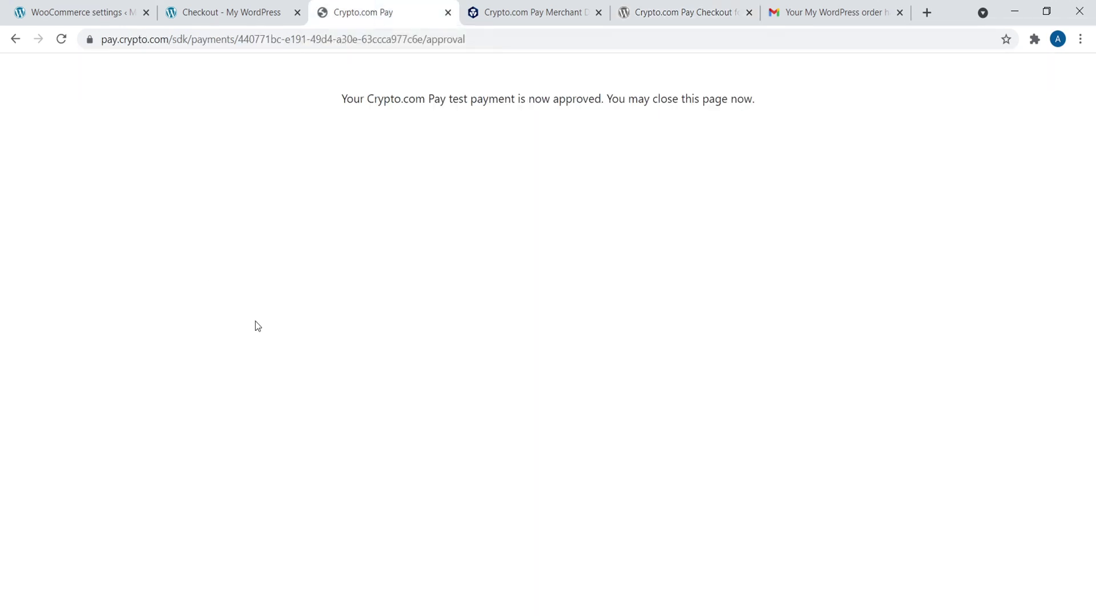
{"action": "left_click", "coordinate": [184, 6]}
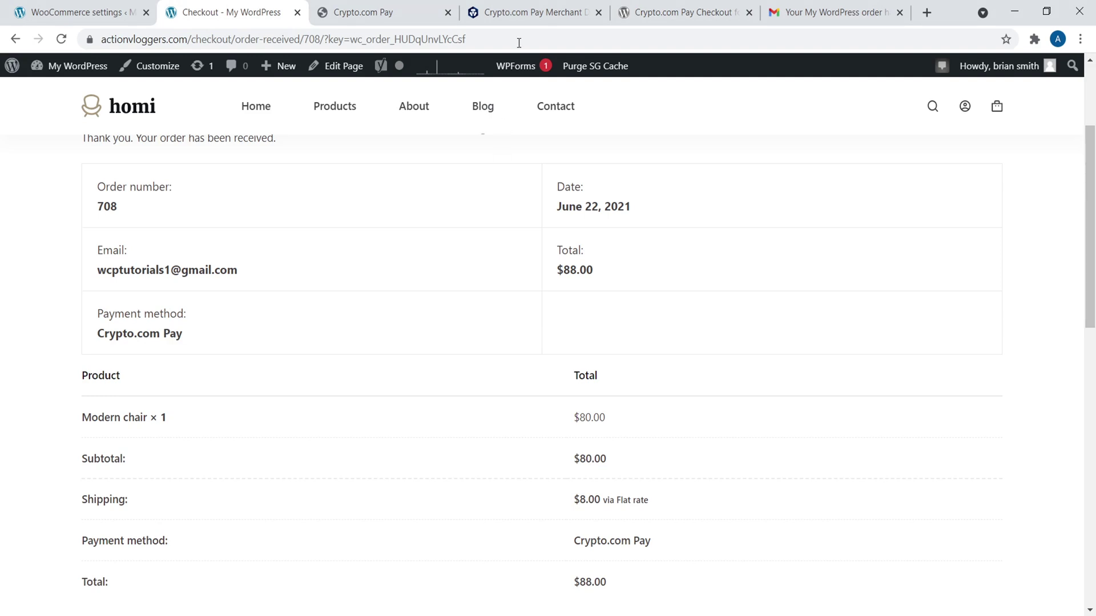
{"action": "left_click", "coordinate": [514, 10]}
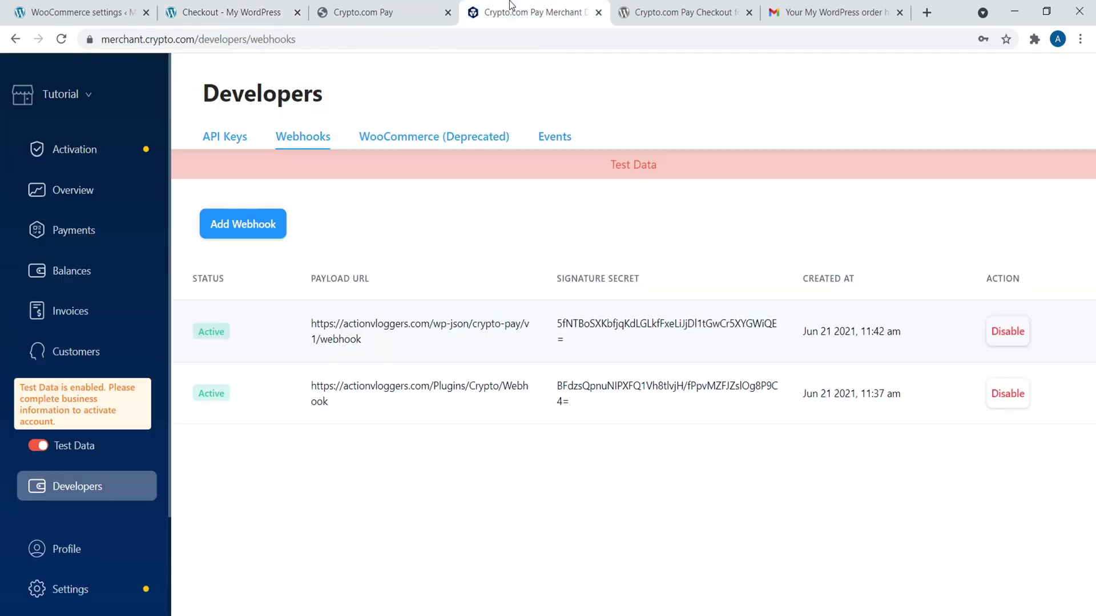
{"action": "left_click", "coordinate": [104, 191]}
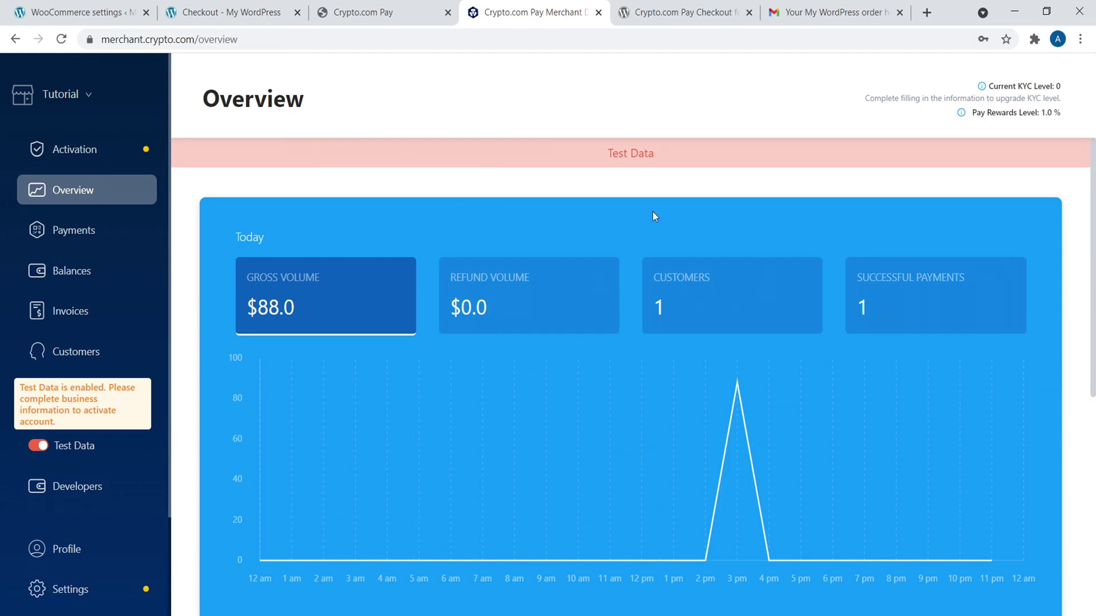
{"action": "left_click_drag", "start_coordinate": [1094, 200], "coordinate": [855, 269]}
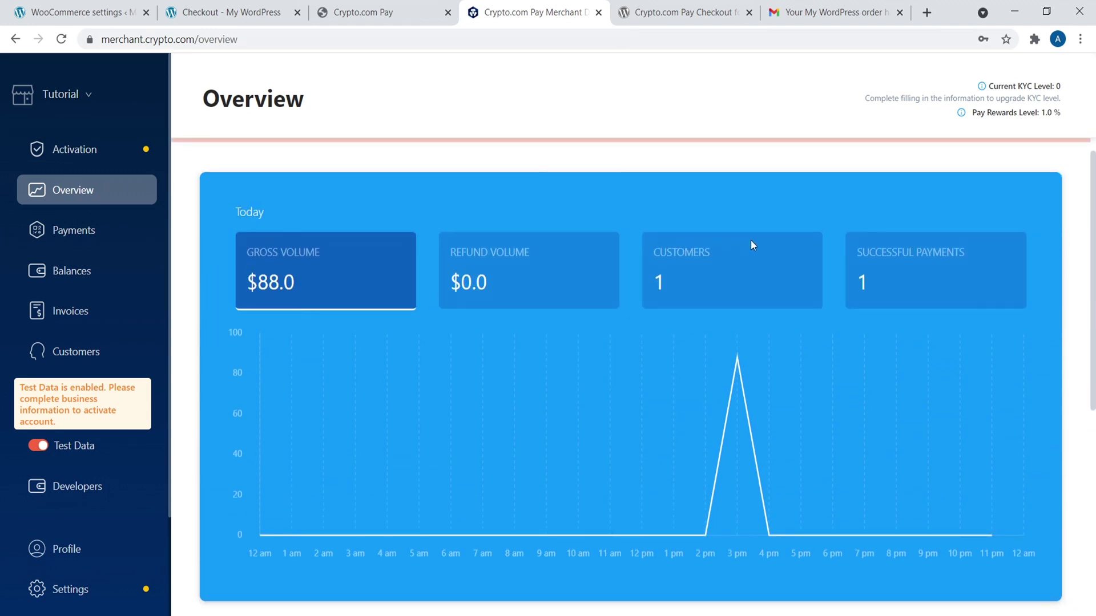
{"action": "scroll", "coordinate": [536, 214], "scroll_direction": "up", "scroll_amount": 1}
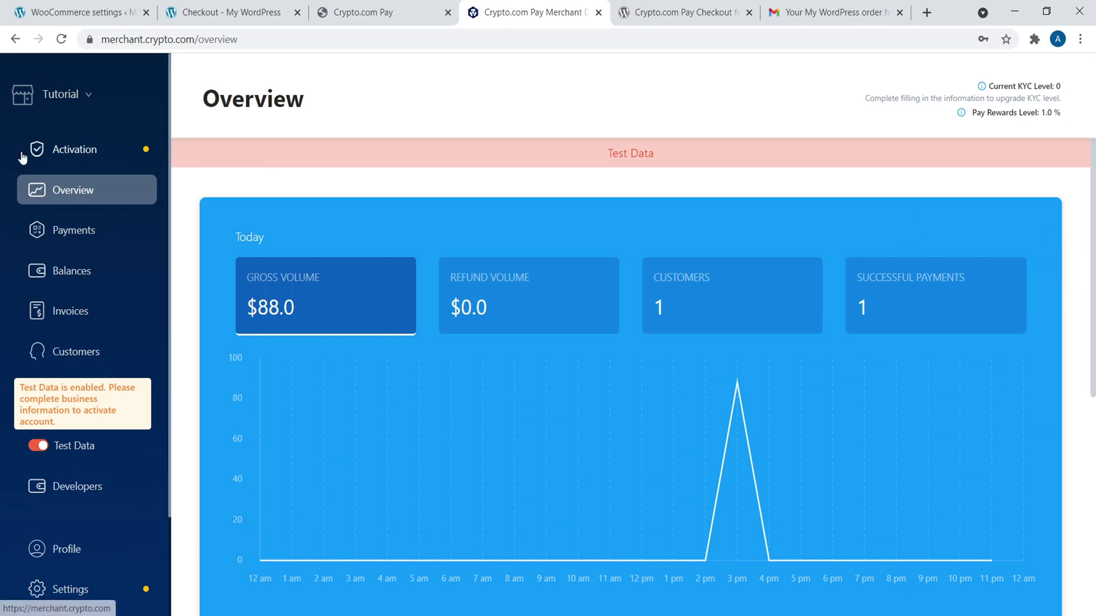
{"action": "left_click", "coordinate": [73, 151]}
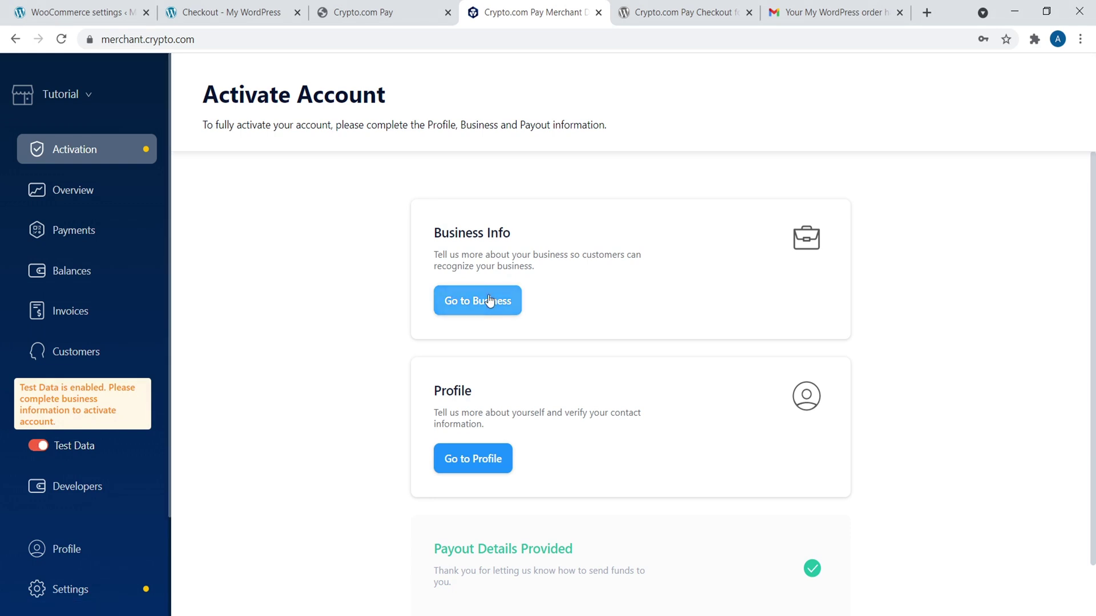
- Return to the Crypto.com Pay settings in WooCommerce and examine the Environment options, keeping Test selected
{"action": "left_click", "coordinate": [236, 12]}
{"action": "left_click", "coordinate": [79, 16]}
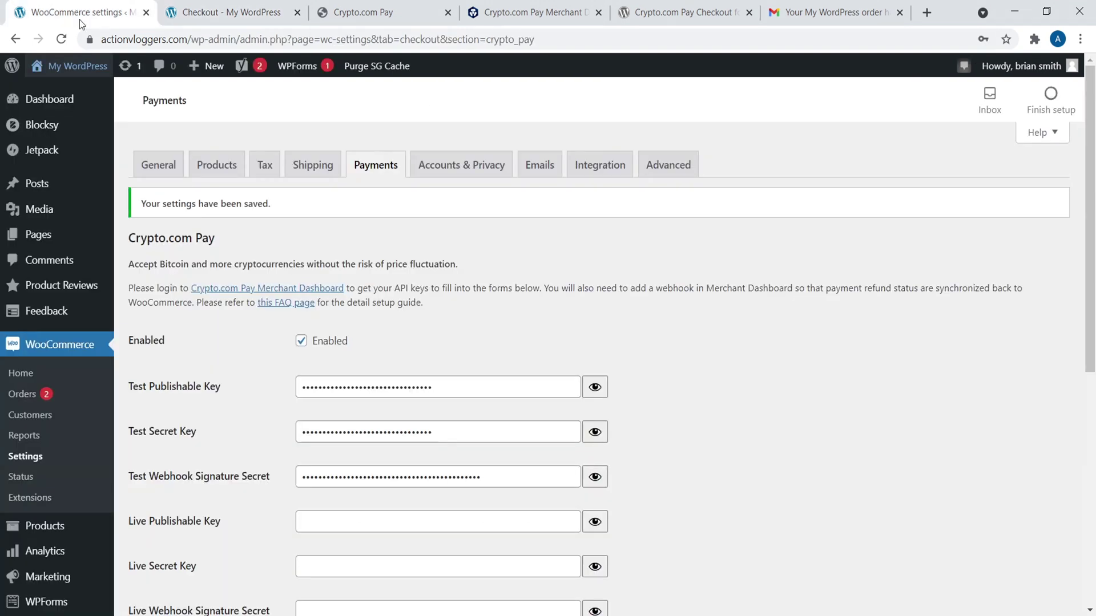
{"action": "scroll", "coordinate": [195, 262], "scroll_direction": "down", "scroll_amount": 3}
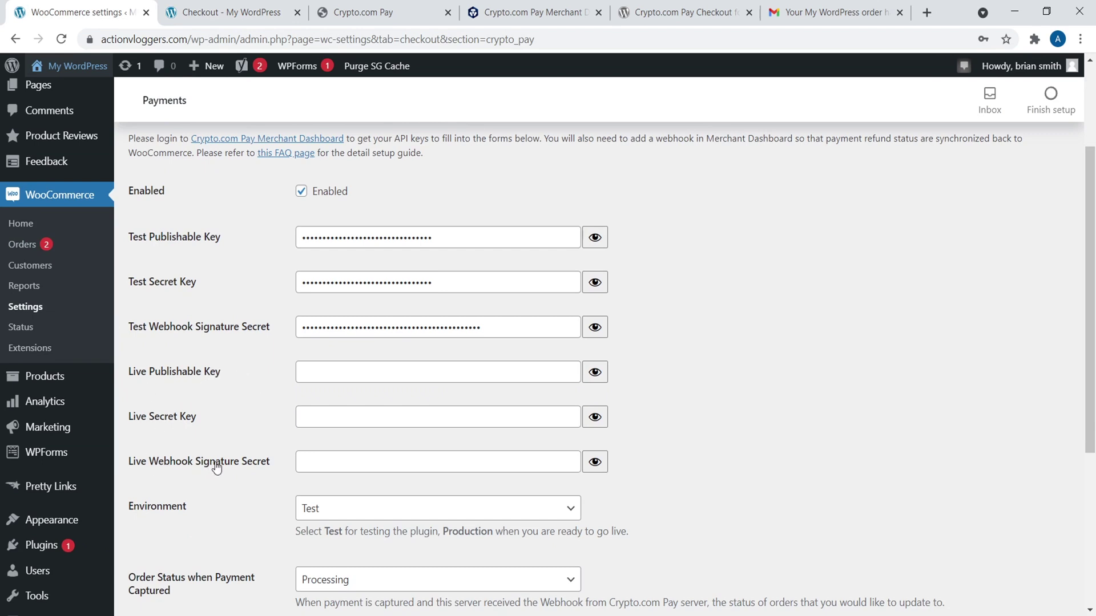
{"action": "scroll", "coordinate": [225, 450], "scroll_direction": "down", "scroll_amount": 3}
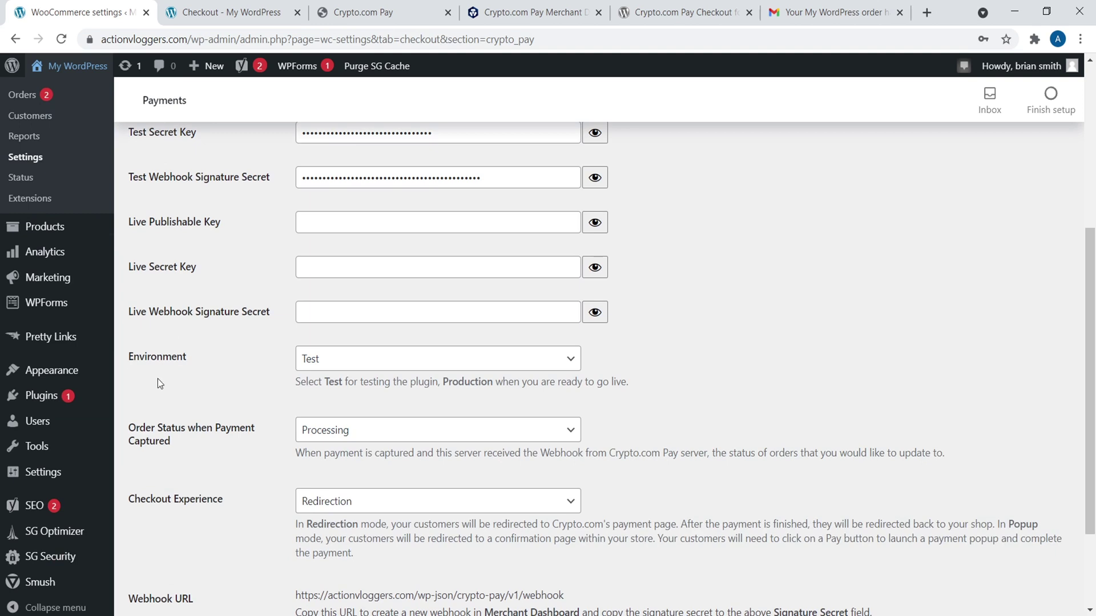
{"action": "left_click", "coordinate": [345, 363]}
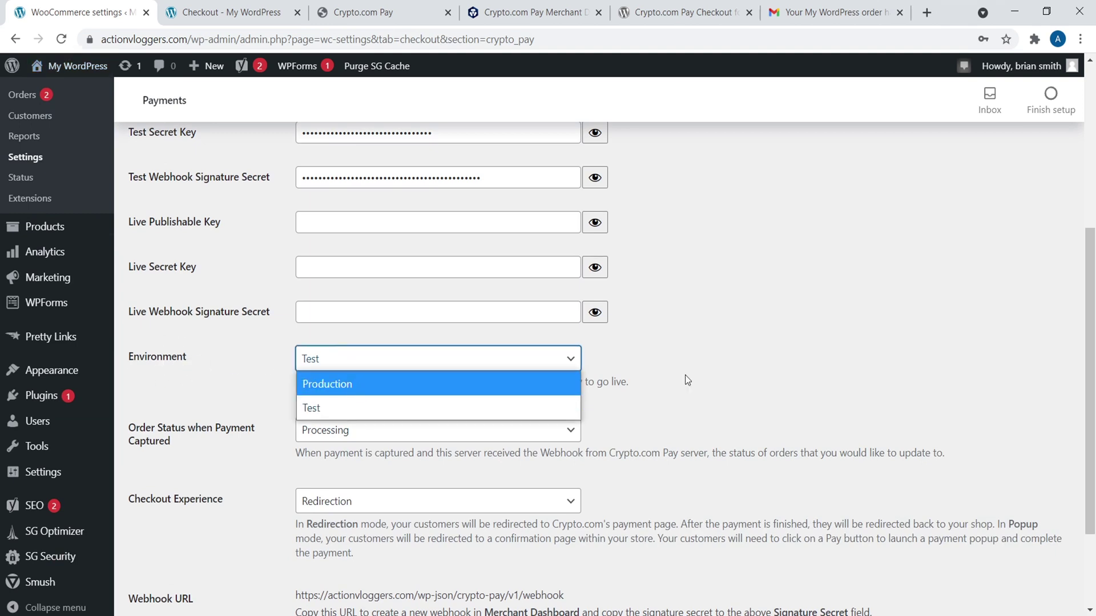
{"action": "left_click", "coordinate": [946, 336]}
- Examine the available options for Order Status when Payment Captured, keeping Processing selected
{"action": "left_click_drag", "start_coordinate": [1090, 278], "coordinate": [1094, 347]}
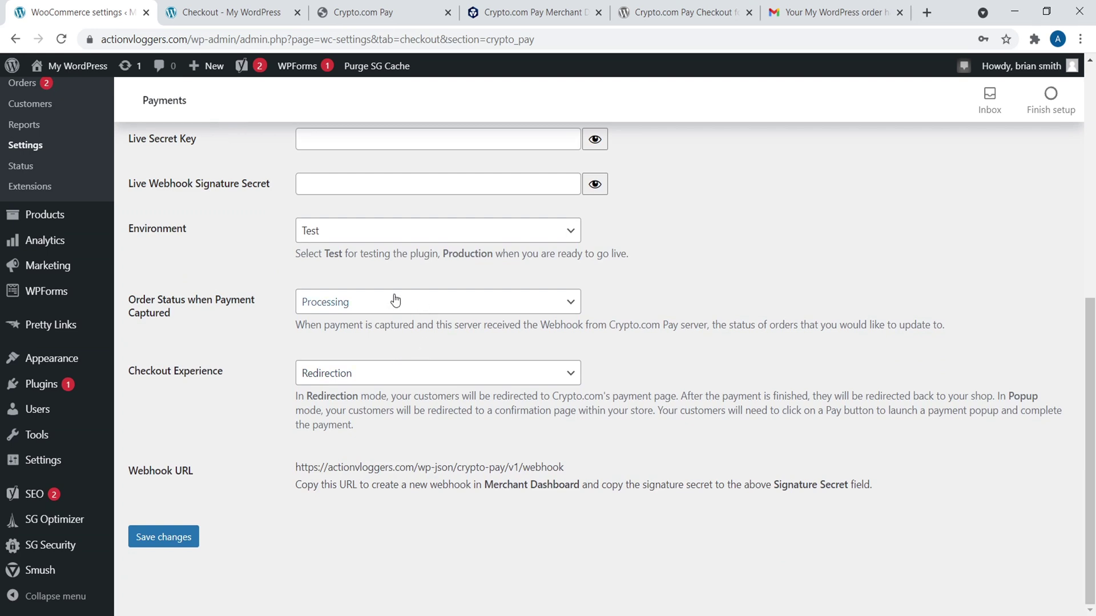
{"action": "left_click_drag", "start_coordinate": [151, 301], "coordinate": [215, 311]}
{"action": "left_click", "coordinate": [434, 296]}
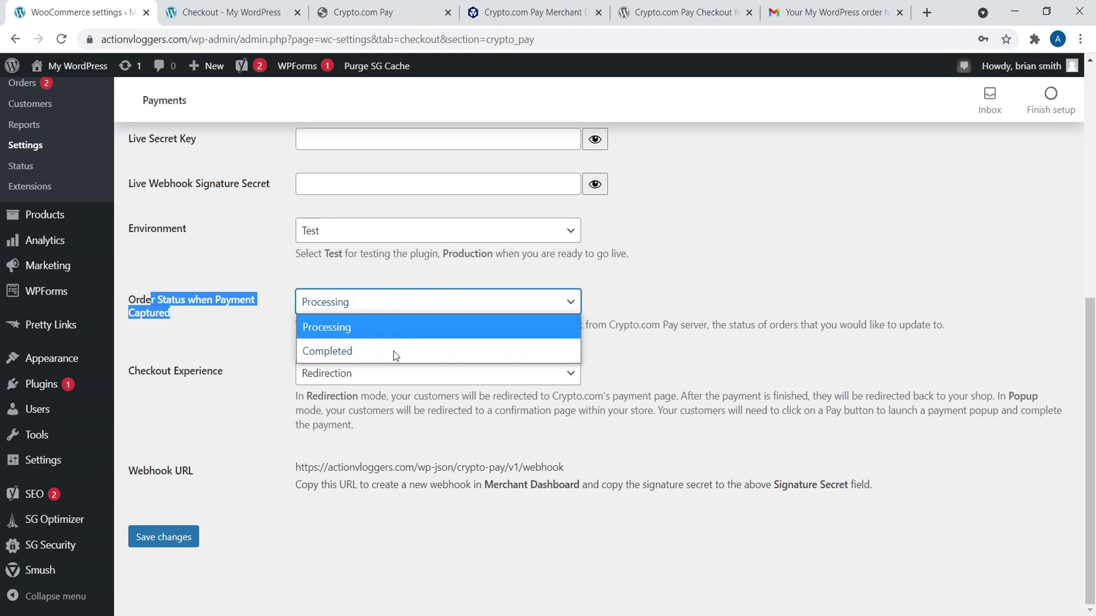
{"action": "left_click", "coordinate": [659, 273]}
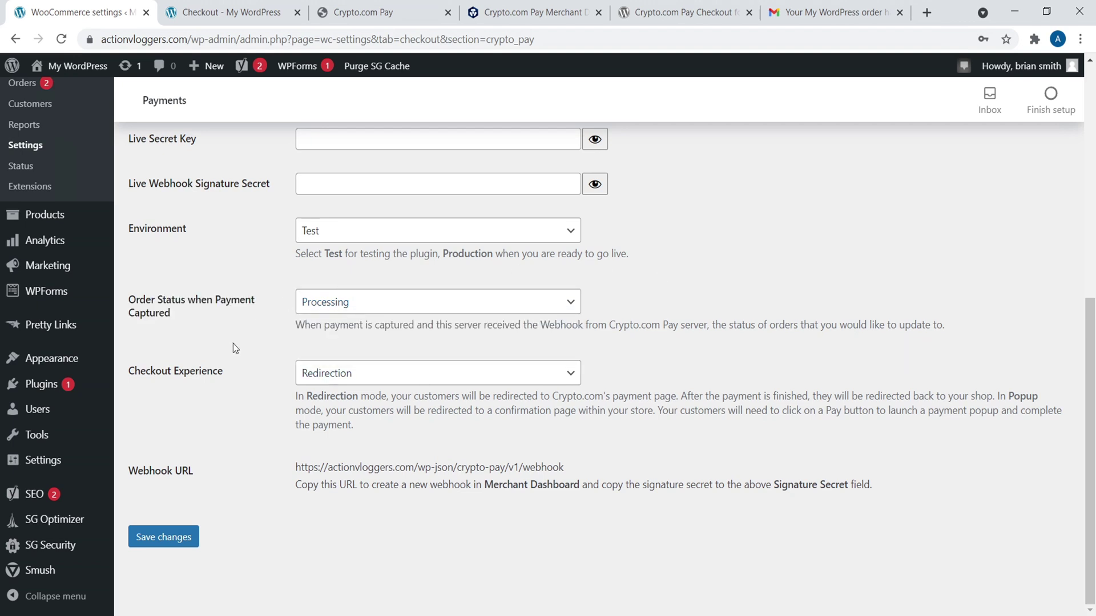
- Set the Checkout Experience to Popup and save the Crypto.com Pay settings
{"action": "left_click", "coordinate": [378, 372]}
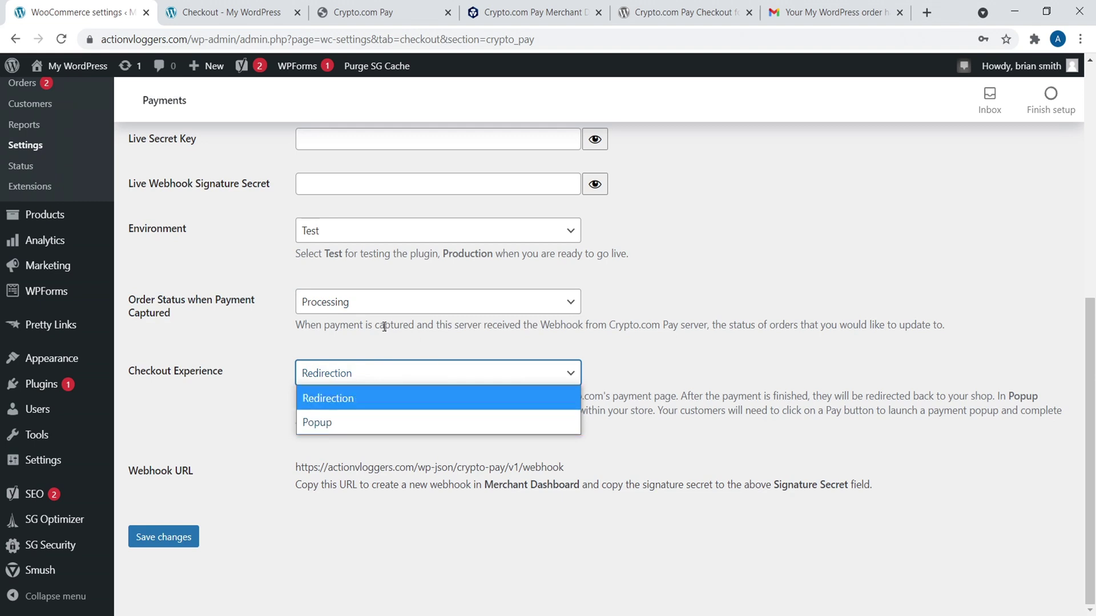
{"action": "left_click", "coordinate": [316, 420]}
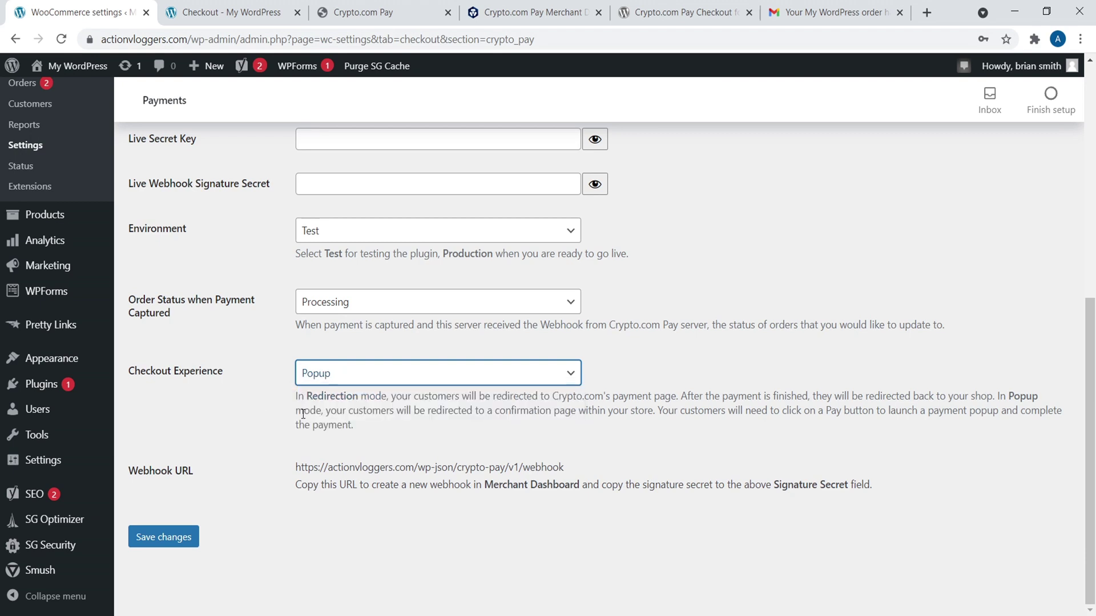
{"action": "left_click", "coordinate": [164, 541]}
{"action": "left_click", "coordinate": [164, 541]}
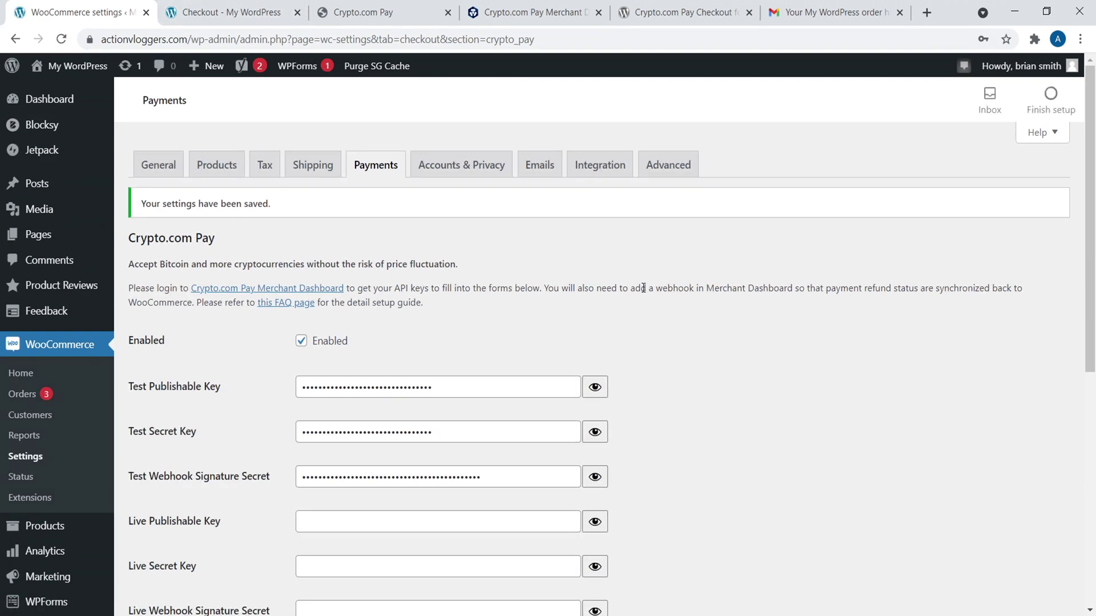
- Go to the store's home page and add the Coffee Table to the cart
{"action": "left_click", "coordinate": [379, 12]}
{"action": "left_click", "coordinate": [231, 12]}
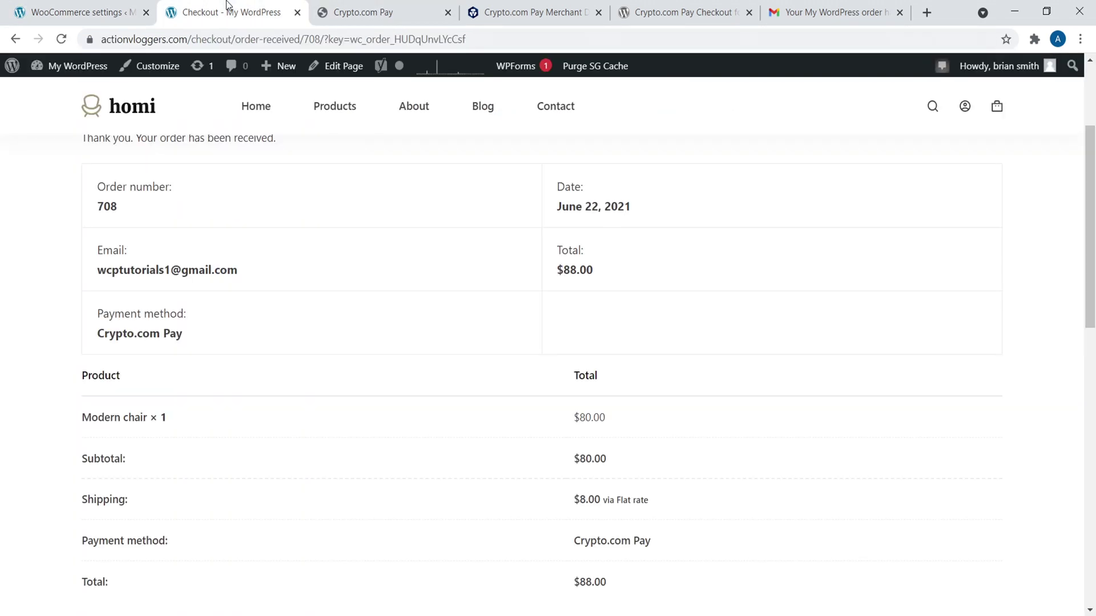
{"action": "scroll", "coordinate": [139, 179], "scroll_direction": "up", "scroll_amount": 3}
{"action": "left_click", "coordinate": [129, 124]}
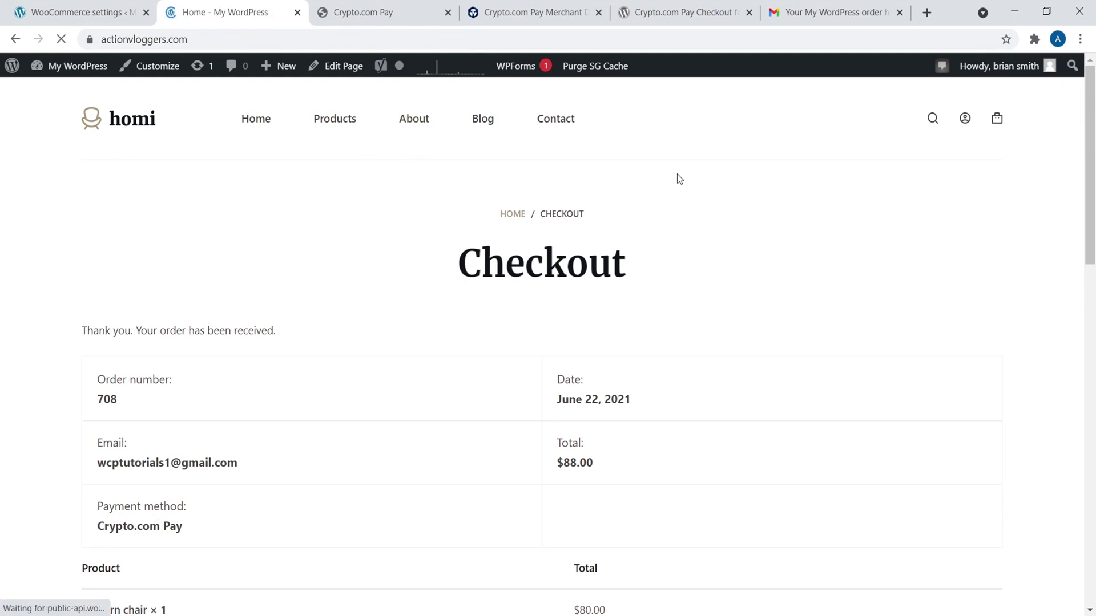
{"action": "scroll", "coordinate": [1071, 194], "scroll_direction": "down", "scroll_amount": 12}
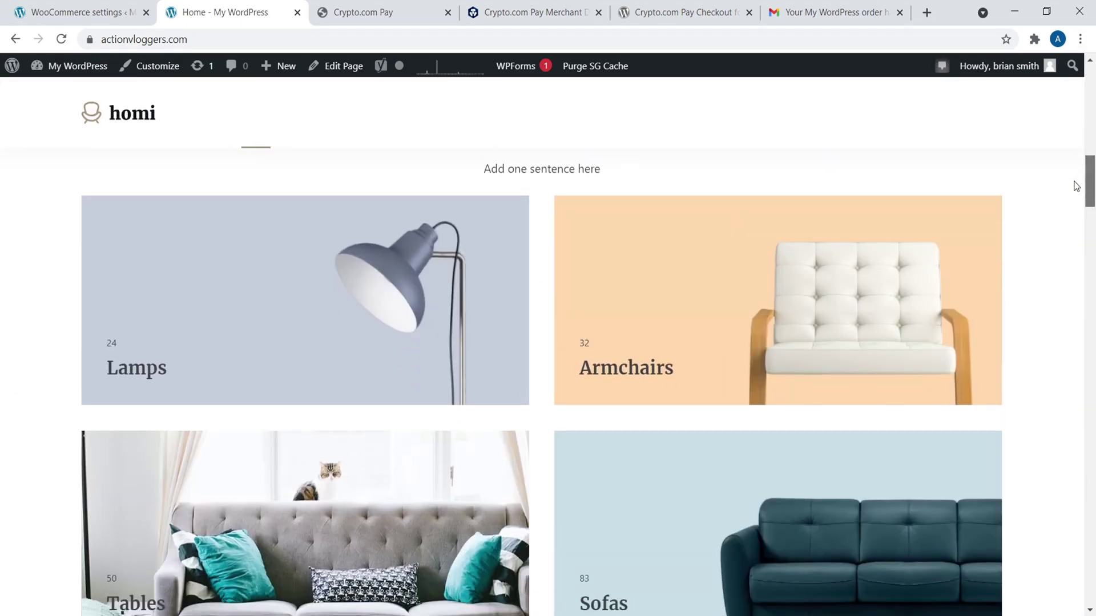
{"action": "scroll", "coordinate": [1067, 228], "scroll_direction": "down", "scroll_amount": 8}
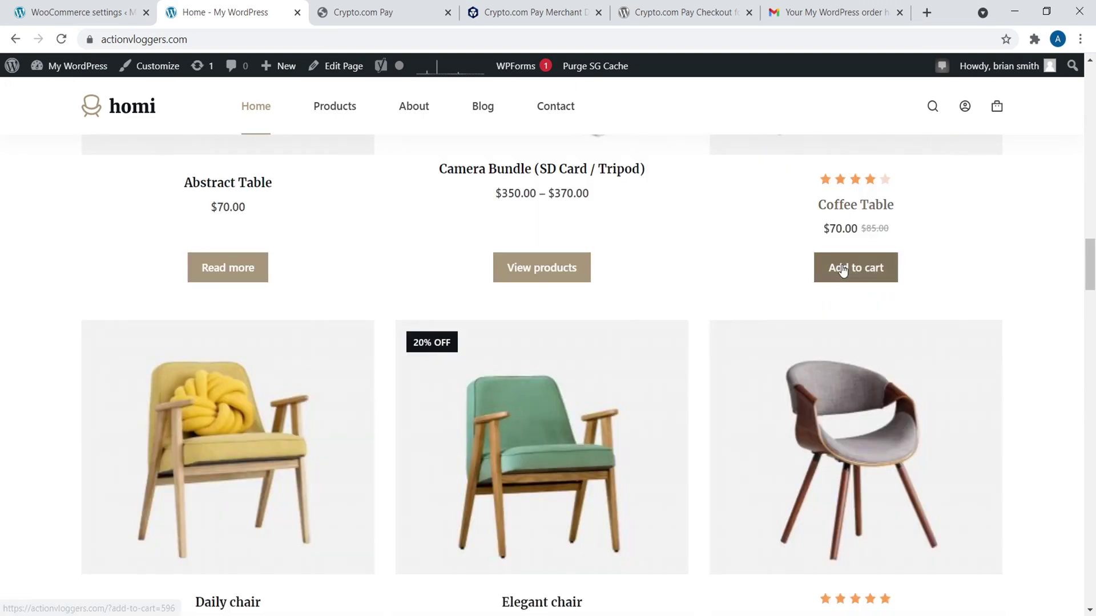
{"action": "left_click", "coordinate": [843, 269]}
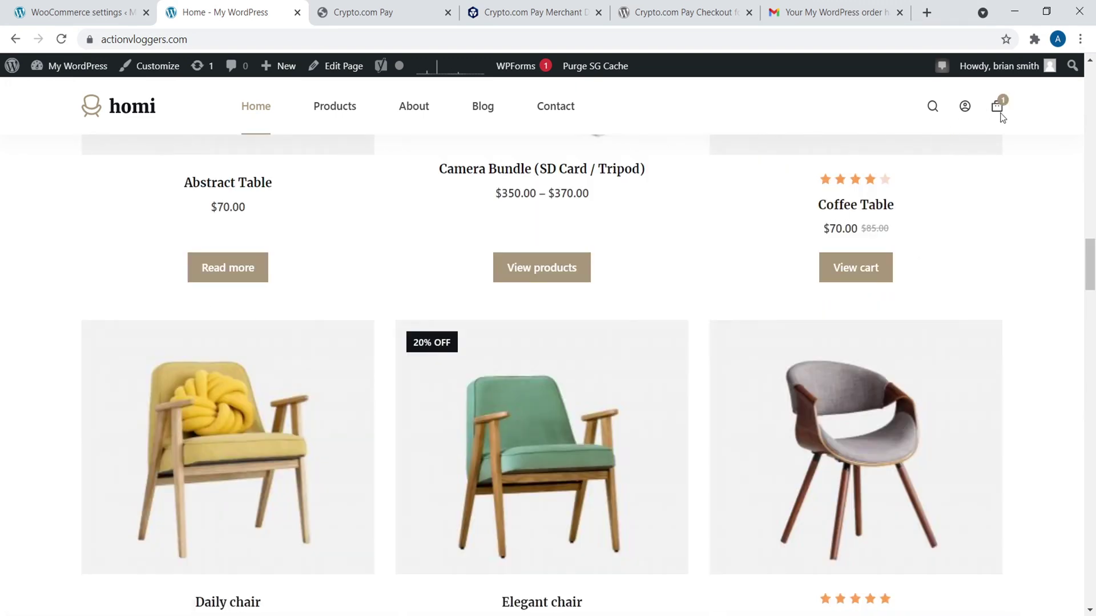
- Proceed to checkout from the cart and place the Coffee Table order with Crypto.com Pay as payment method
{"action": "mouse_move", "coordinate": [997, 112]}
{"action": "left_click", "coordinate": [967, 267]}
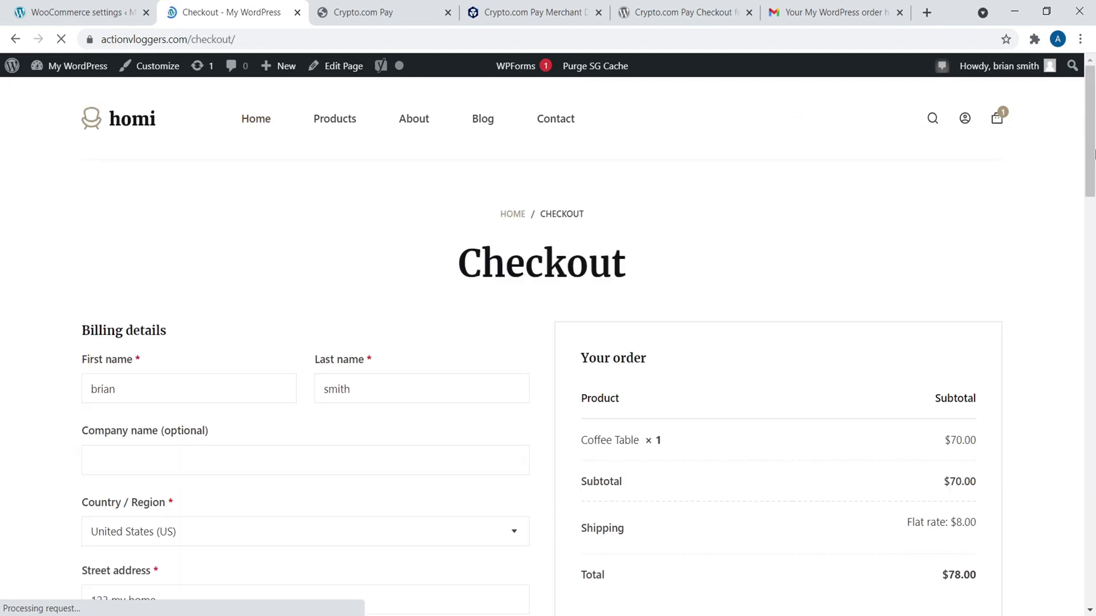
{"action": "scroll", "coordinate": [1082, 269], "scroll_direction": "down", "scroll_amount": 8}
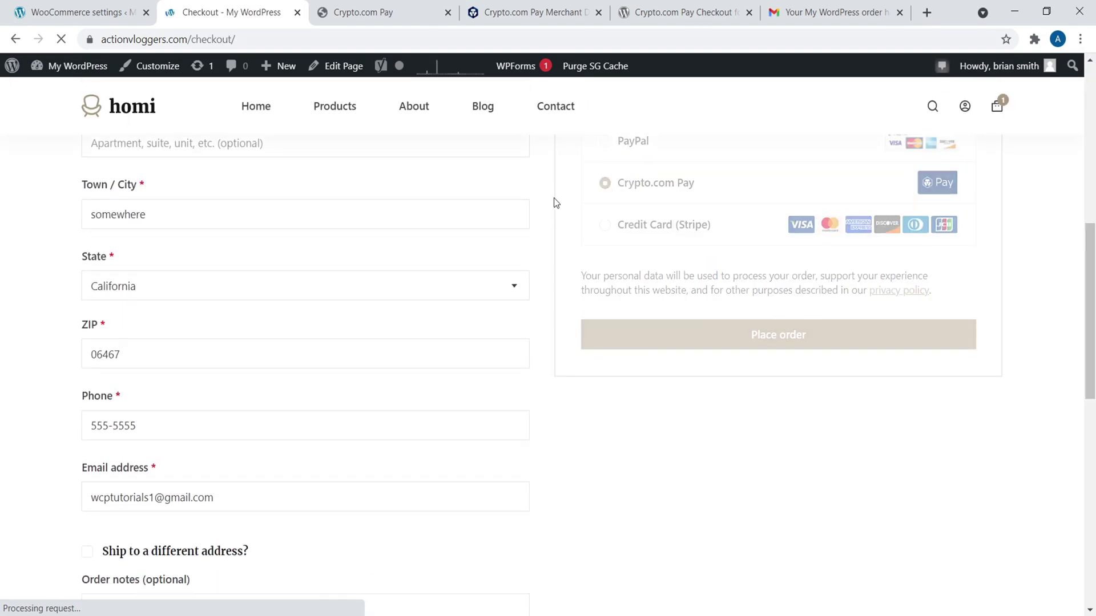
{"action": "scroll", "coordinate": [609, 290], "scroll_direction": "up", "scroll_amount": 3}
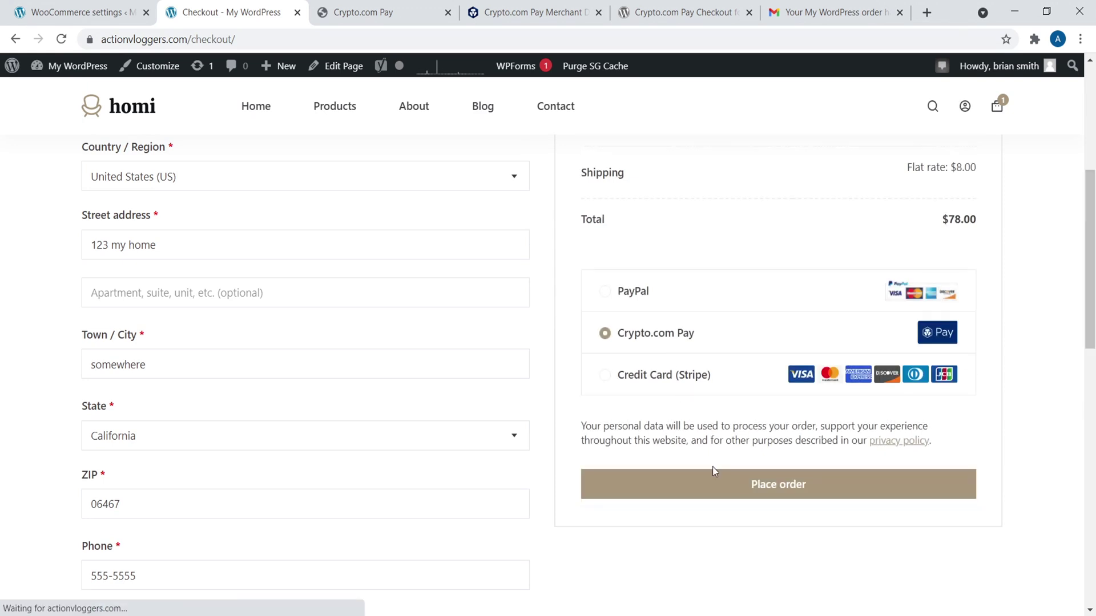
{"action": "left_click", "coordinate": [766, 488]}
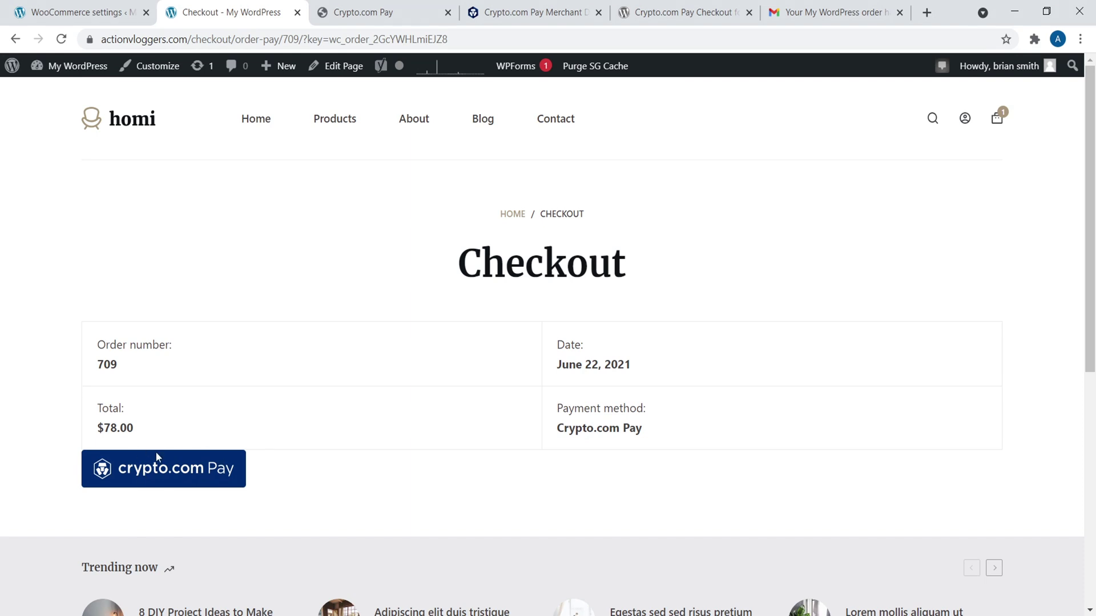
- Launch the Crypto.com Pay popup from the order payment page, examine the wallet selection, and close the popup
{"action": "left_click", "coordinate": [143, 467]}
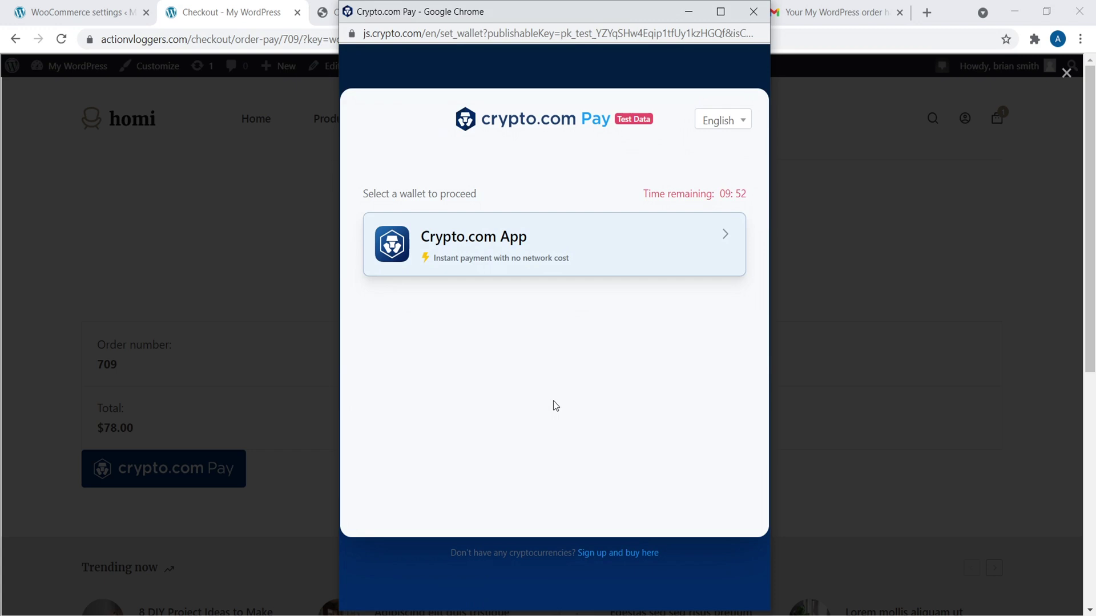
{"action": "left_click", "coordinate": [752, 12]}
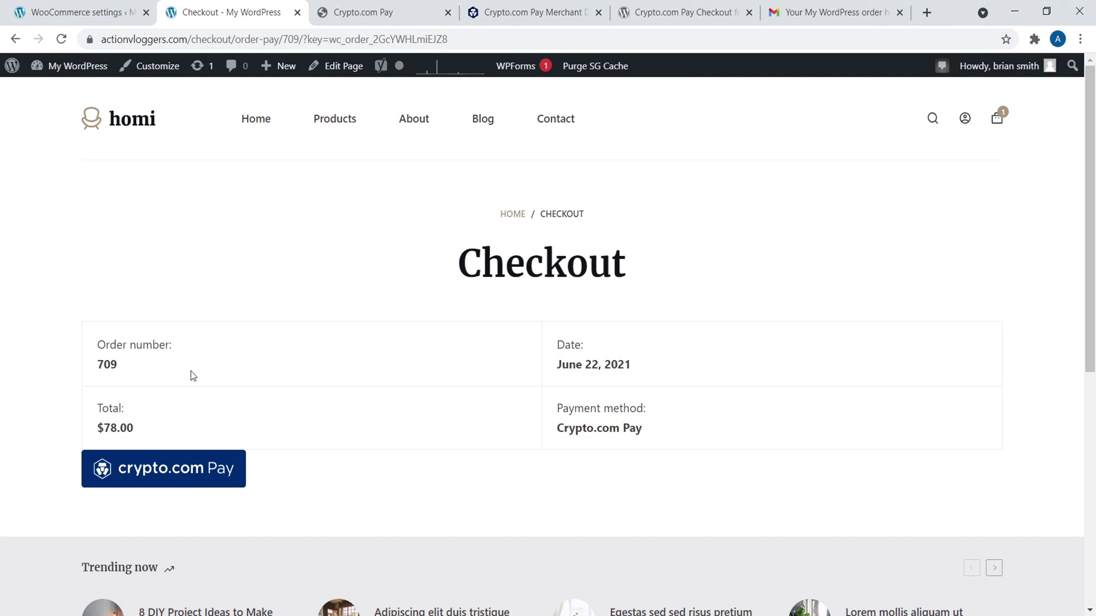
- Return to the WooCommerce payment settings and set the Crypto.com Pay Checkout Experience to Redirection
{"action": "left_click", "coordinate": [80, 12]}
{"action": "left_click", "coordinate": [251, 4]}
{"action": "left_click", "coordinate": [86, 7]}
{"action": "scroll", "coordinate": [639, 237], "scroll_direction": "down", "scroll_amount": 5}
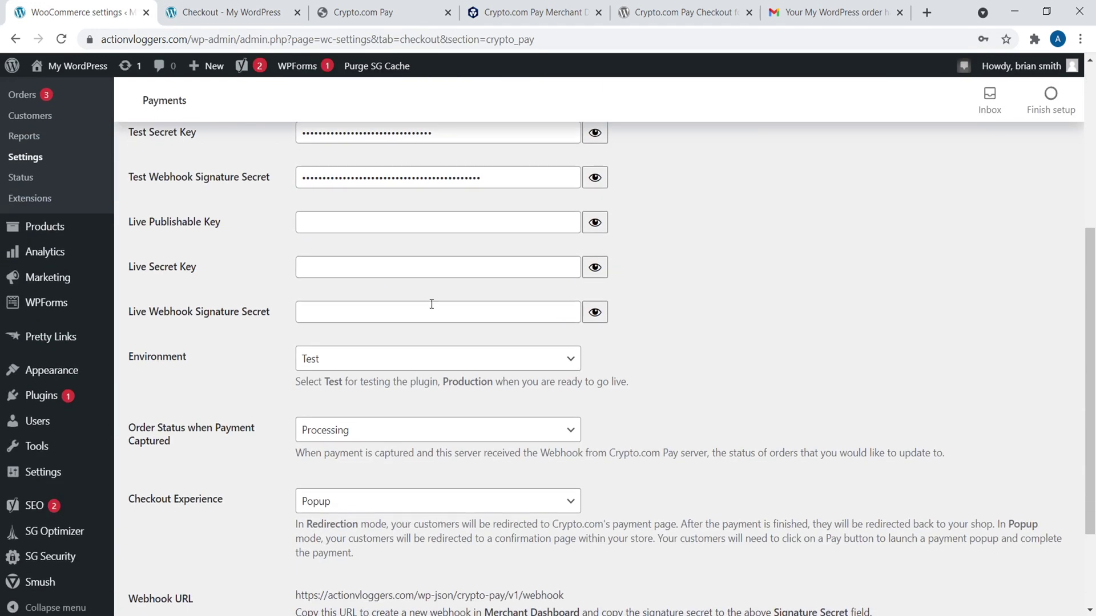
{"action": "scroll", "coordinate": [431, 304], "scroll_direction": "down", "scroll_amount": 2}
{"action": "left_click", "coordinate": [410, 374]}
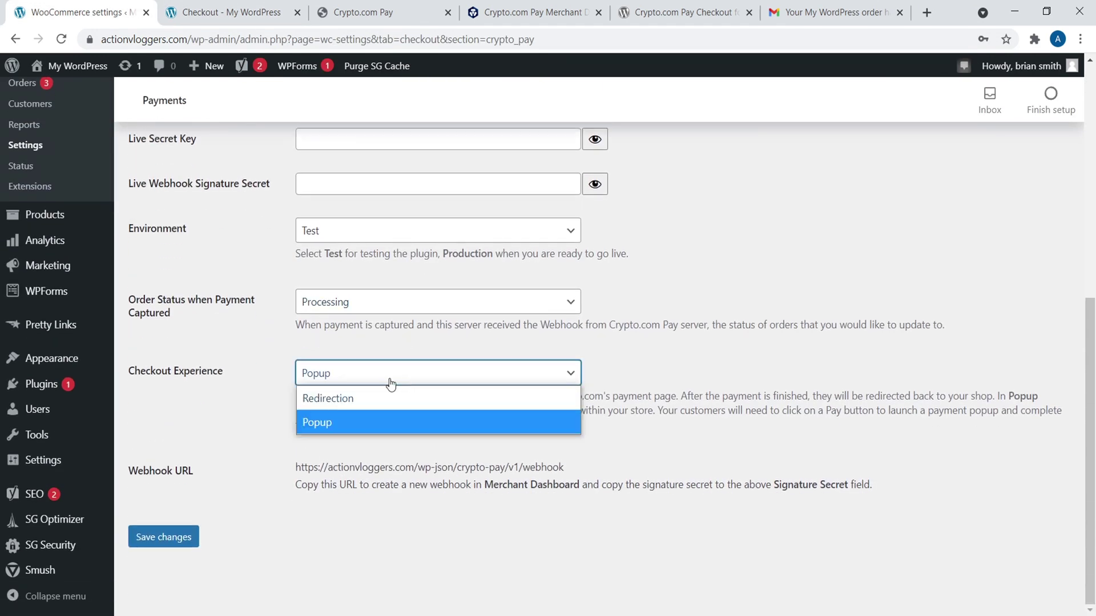
{"action": "left_click", "coordinate": [340, 397]}
{"action": "key", "text": "Return"}
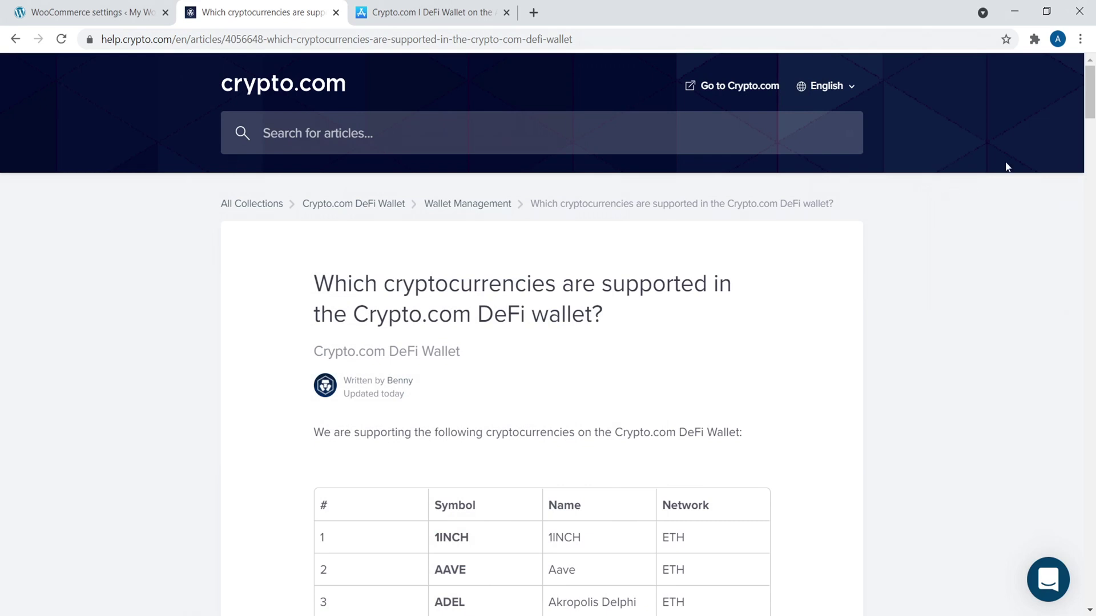
- Examine the list of cryptocurrencies supported in the Crypto.com DeFi wallet and the DeFi Wallet app's App Store page
{"action": "left_click_drag", "start_coordinate": [1090, 79], "coordinate": [1091, 328]}
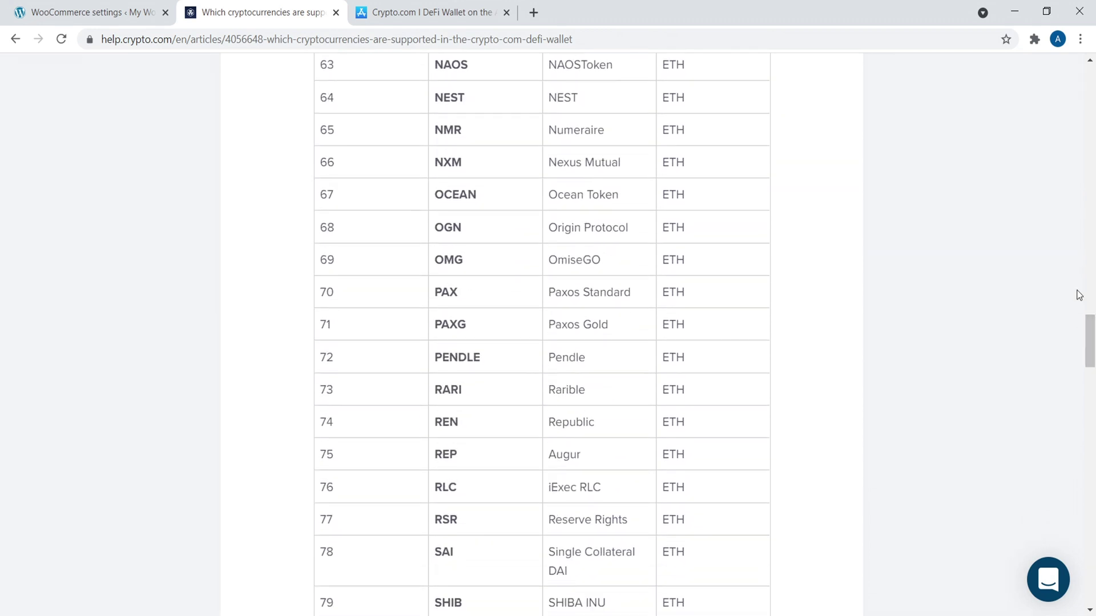
{"action": "left_click", "coordinate": [453, 7]}
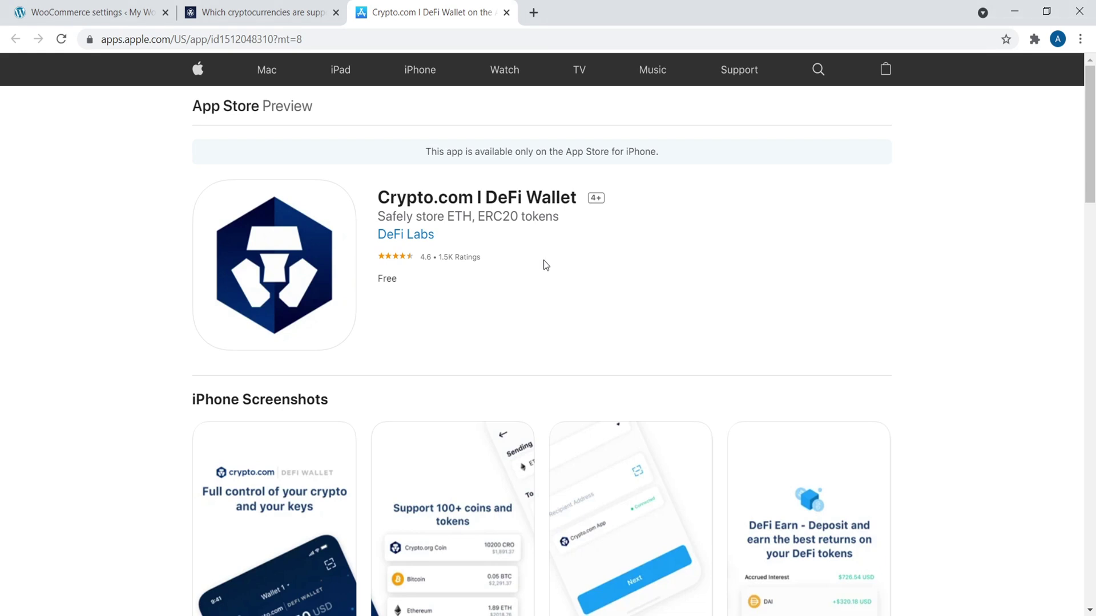
{"action": "left_click", "coordinate": [232, 9]}
{"action": "left_click_drag", "start_coordinate": [1090, 348], "coordinate": [1091, 270]}
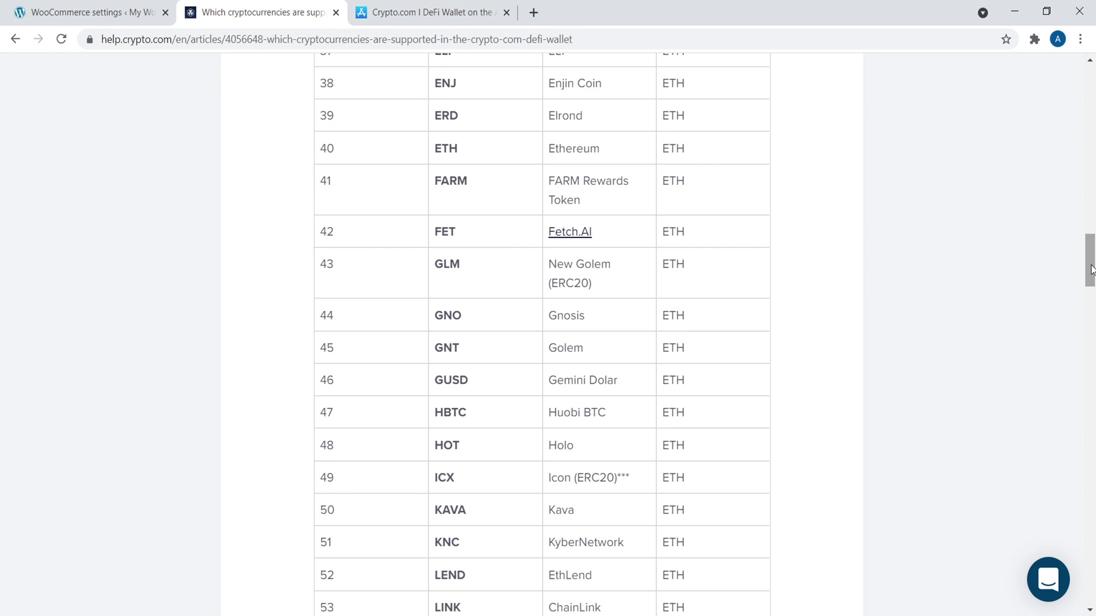
{"action": "left_click_drag", "start_coordinate": [1091, 270], "coordinate": [1091, 173]}
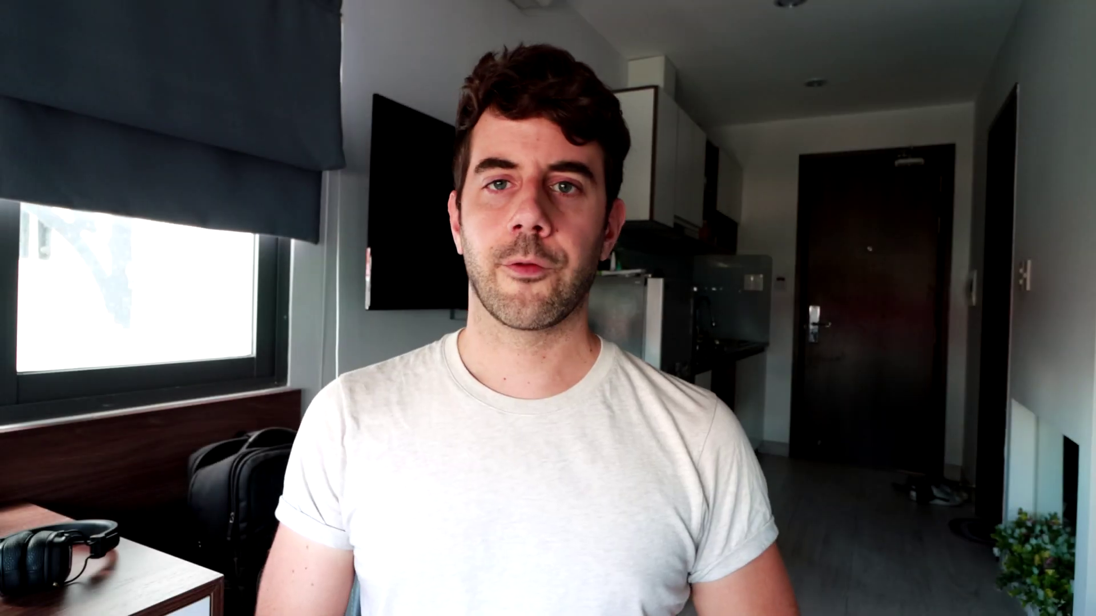